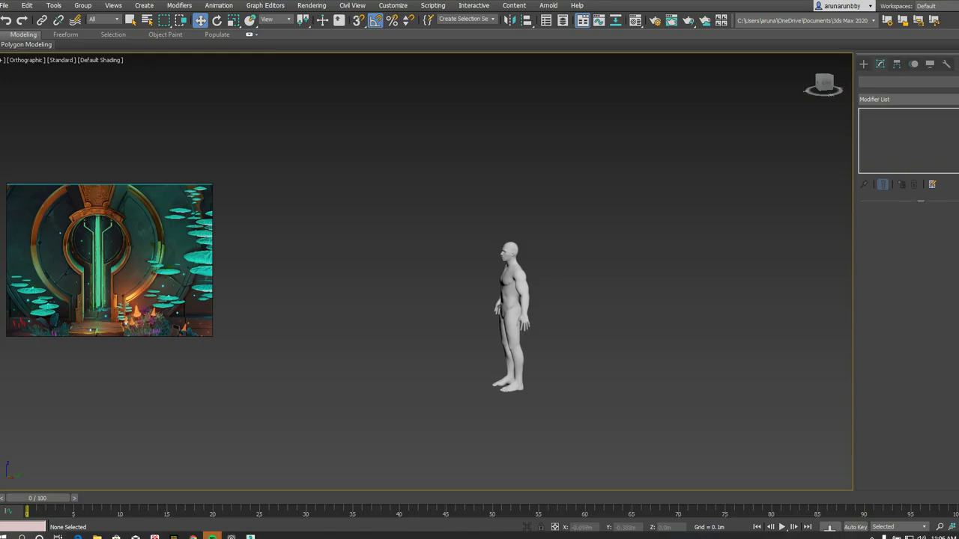
Create a thin 0.017m-thick cylinder disc above the figure's head in the Front view.
{"action": "left_click", "coordinate": [863, 64]}
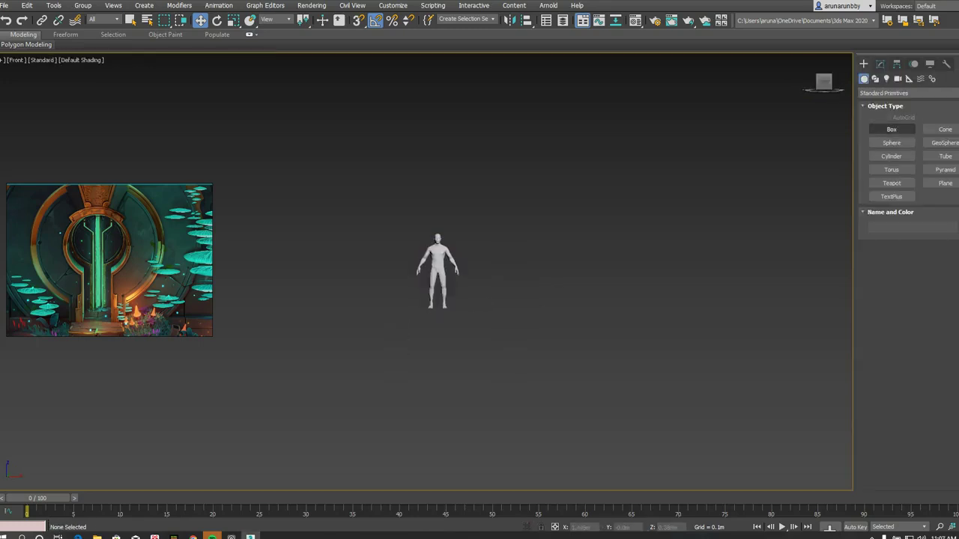
{"action": "left_click", "coordinate": [891, 156]}
{"action": "key", "text": "f"}
{"action": "left_click_drag", "start_coordinate": [461, 225], "coordinate": [567, 225]}
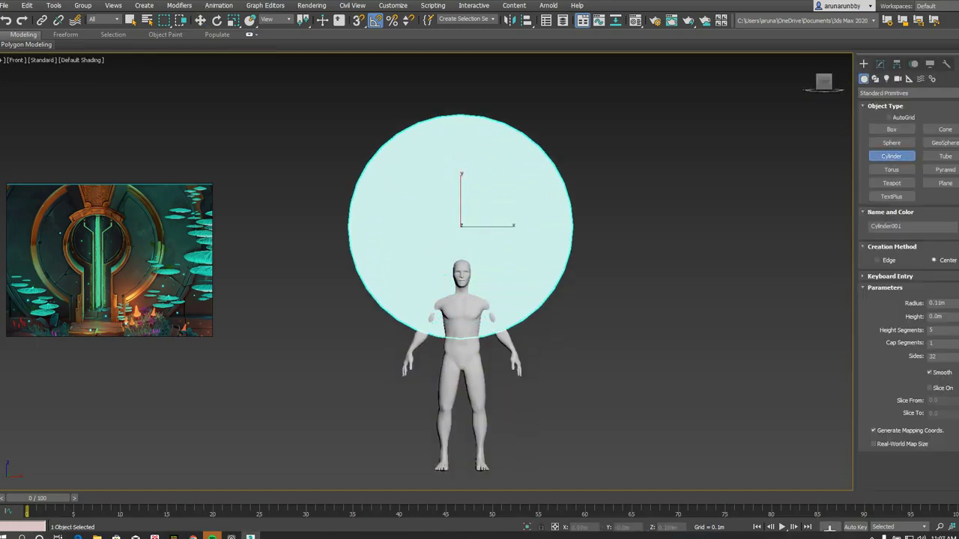
{"action": "left_click", "coordinate": [568, 225]}
{"action": "key", "text": "w"}
{"action": "middle_click_drag", "start_coordinate": [480, 270], "coordinate": [554, 270], "text": "alt"}
{"action": "scroll", "coordinate": [479, 247], "scroll_direction": "up", "scroll_amount": 2}
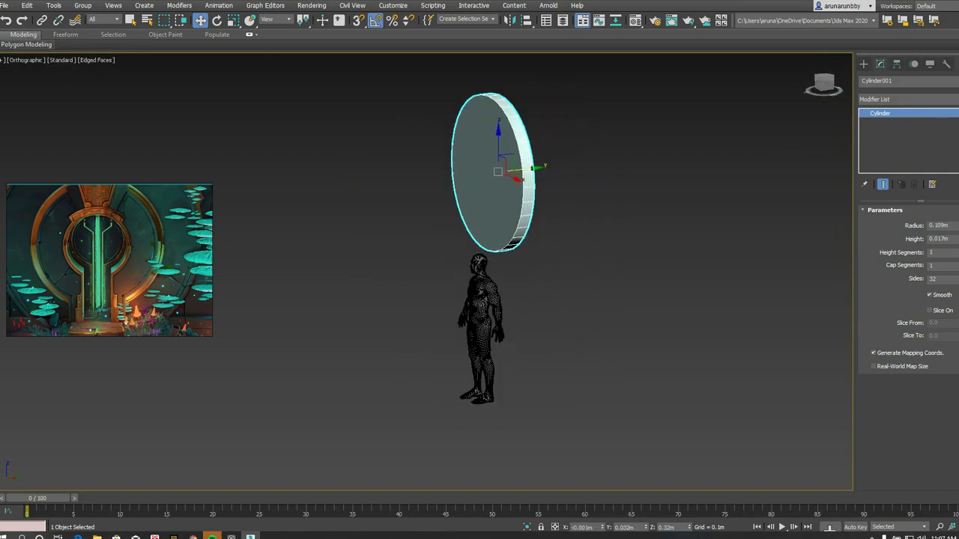
{"action": "key", "text": "f"}
Convert the disc to Editable Poly and extrude its lower polygons down to the floor as a stem.
{"action": "right_click", "coordinate": [880, 114]}
{"action": "left_click", "coordinate": [920, 216]}
{"action": "scroll", "coordinate": [524, 307], "scroll_direction": "up", "scroll_amount": 3}
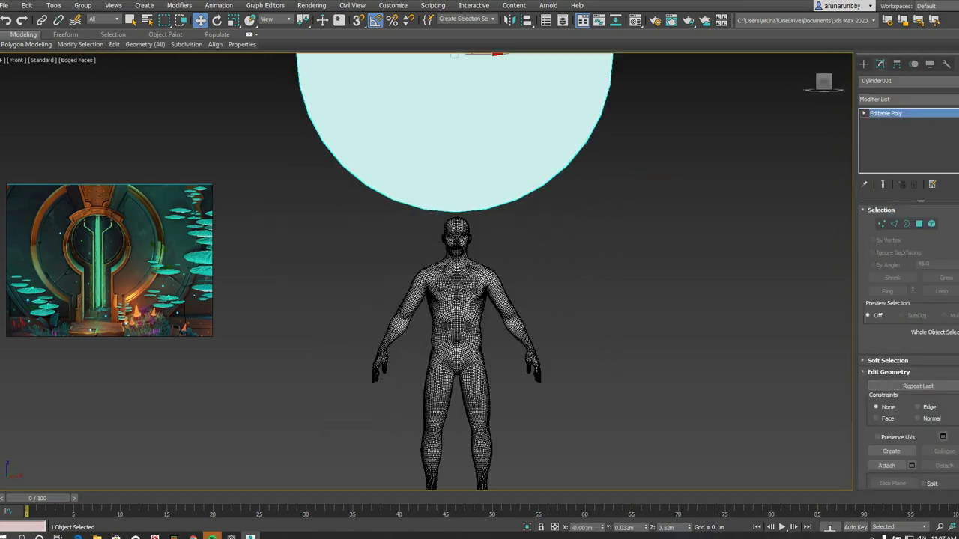
{"action": "left_click", "coordinate": [919, 223]}
{"action": "left_click_drag", "start_coordinate": [418, 193], "coordinate": [494, 220]}
{"action": "middle_click_drag", "start_coordinate": [495, 220], "coordinate": [524, 270], "text": "alt"}
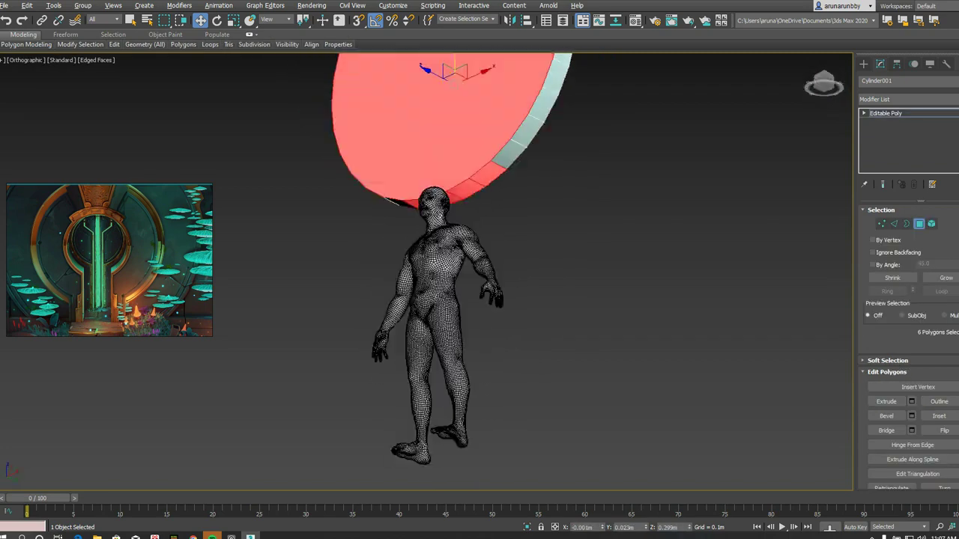
{"action": "scroll", "coordinate": [507, 270], "scroll_direction": "down", "scroll_amount": 3}
{"action": "key", "text": "f"}
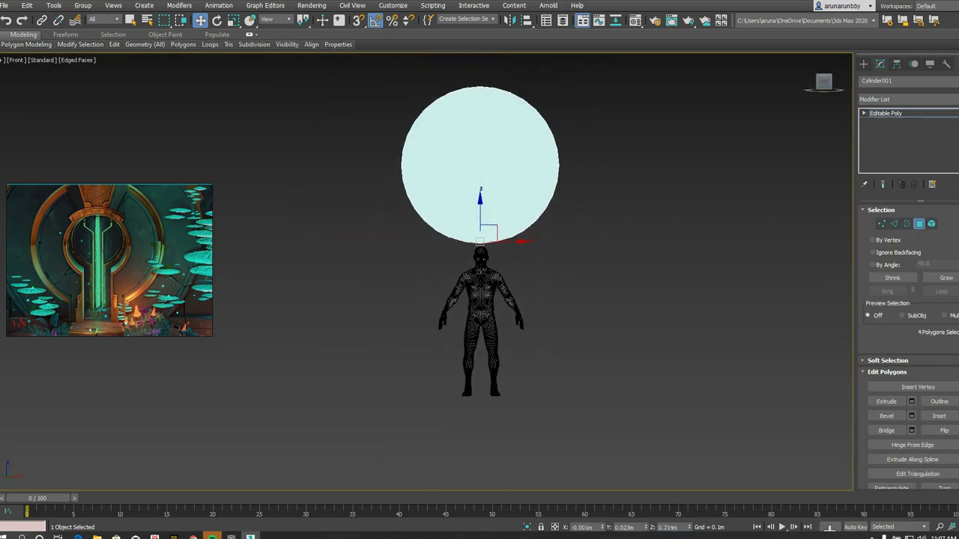
{"action": "left_click", "coordinate": [429, 307]}
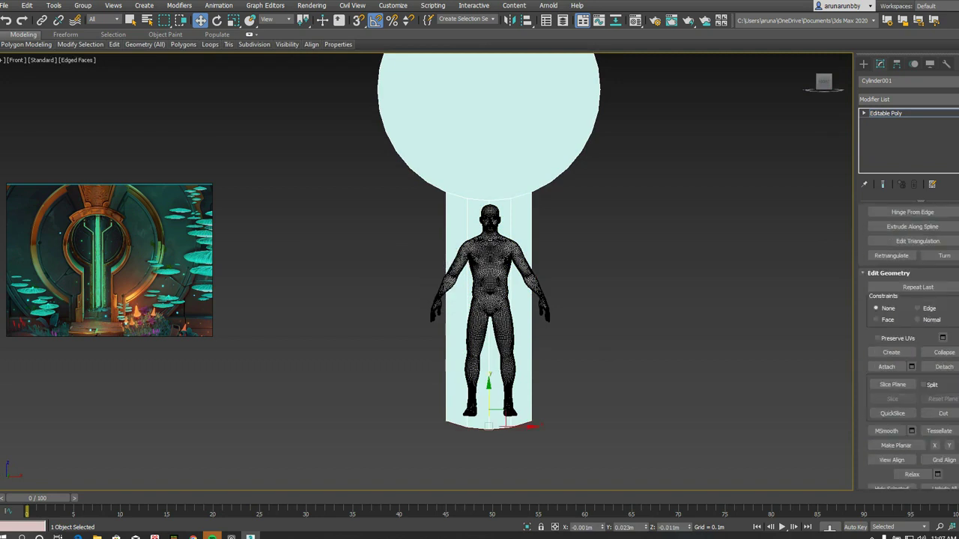
Inspect the keyhole shape from angled, right and front views.
{"action": "key", "text": "shift+z"}
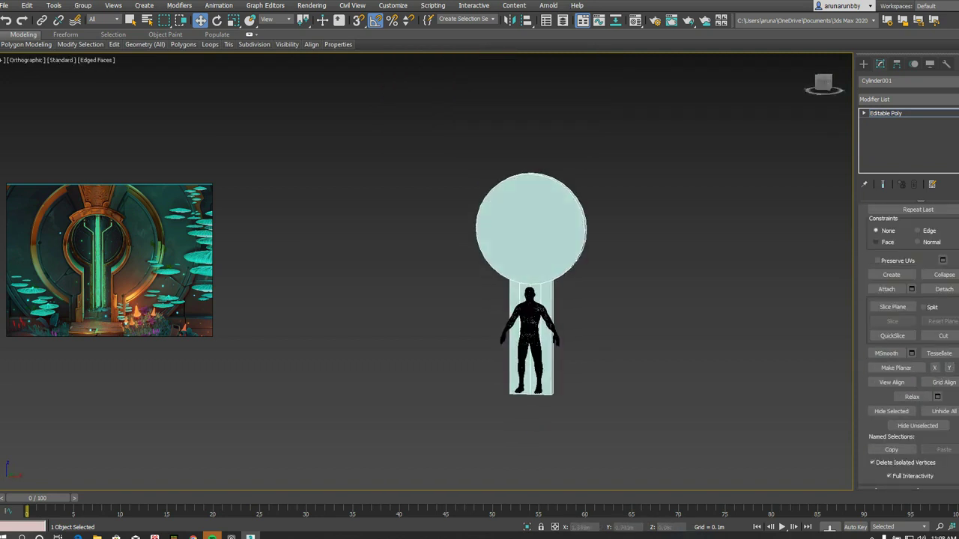
{"action": "key", "text": "4"}
{"action": "mouse_move", "coordinate": [524, 299]}
{"action": "middle_mouse_down", "text": "alt"}
{"action": "mouse_move", "coordinate": [555, 300]}
{"action": "mouse_move", "coordinate": [525, 300]}
{"action": "middle_mouse_up", "text": "alt"}
{"action": "right_click", "coordinate": [708, 342]}
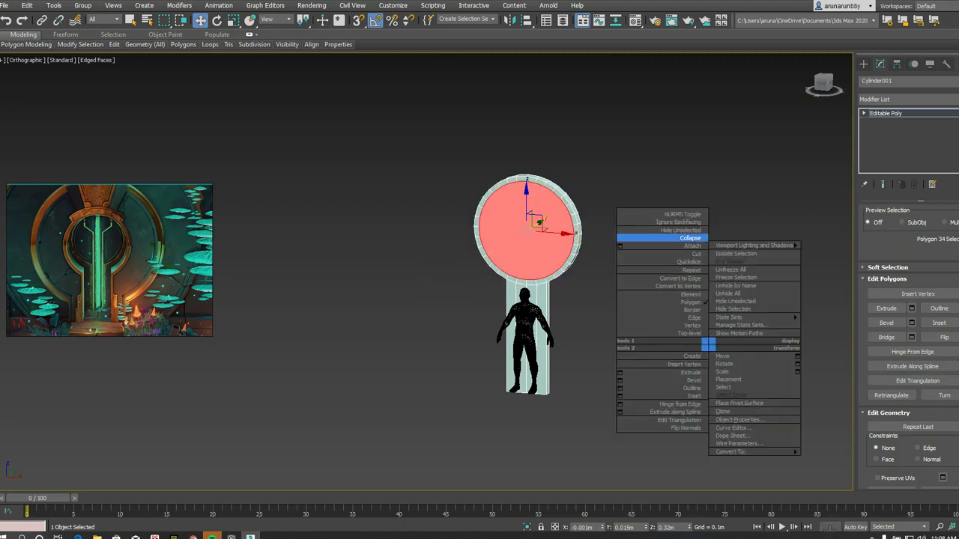
{"action": "middle_click_drag", "start_coordinate": [708, 342], "coordinate": [749, 342], "text": "alt"}
{"action": "scroll", "coordinate": [524, 300], "scroll_direction": "down", "scroll_amount": 5}
{"action": "scroll", "coordinate": [375, 299], "scroll_direction": "up", "scroll_amount": 5}
{"action": "left_click", "coordinate": [824, 81]}
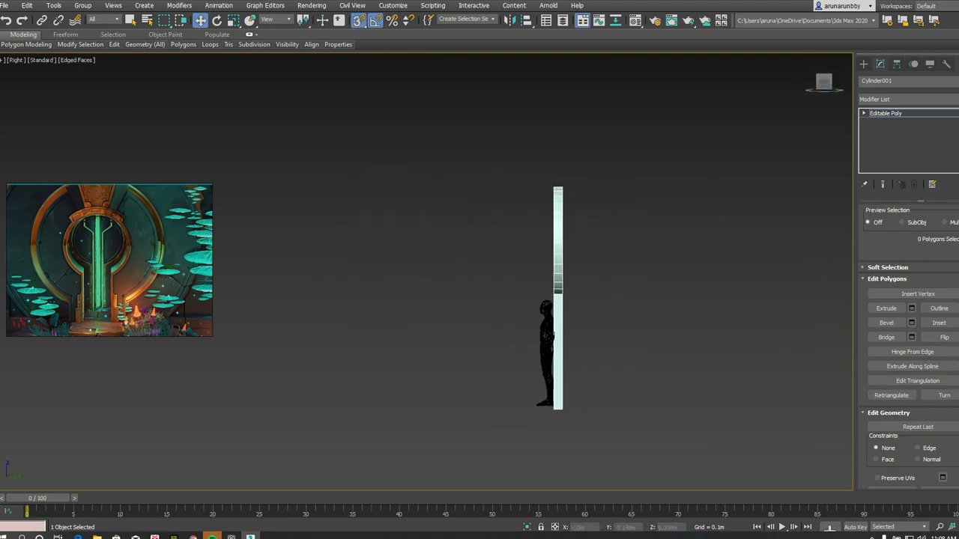
{"action": "left_click", "coordinate": [824, 81]}
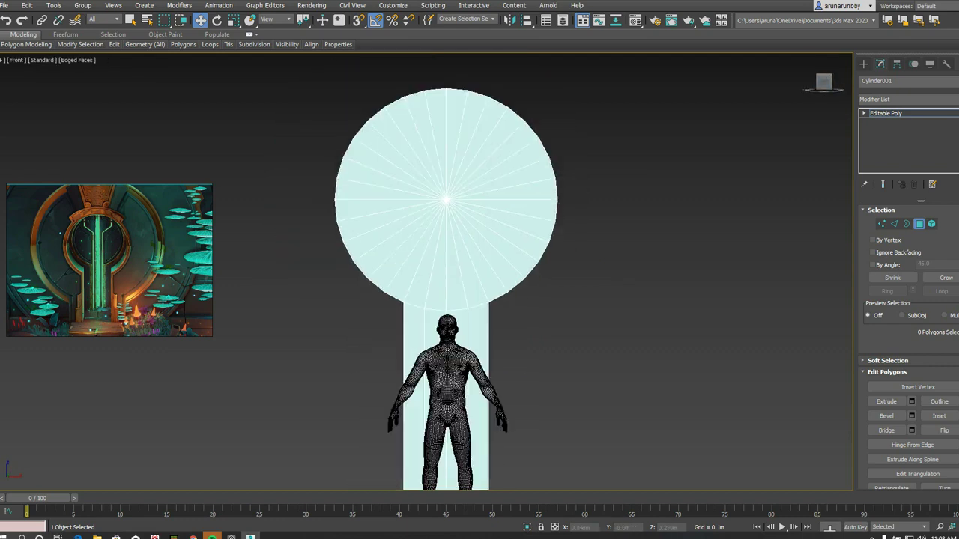
{"action": "left_click", "coordinate": [810, 73]}
{"action": "left_click", "coordinate": [863, 63]}
{"action": "middle_click_drag", "start_coordinate": [599, 225], "coordinate": [585, 225], "text": "alt"}
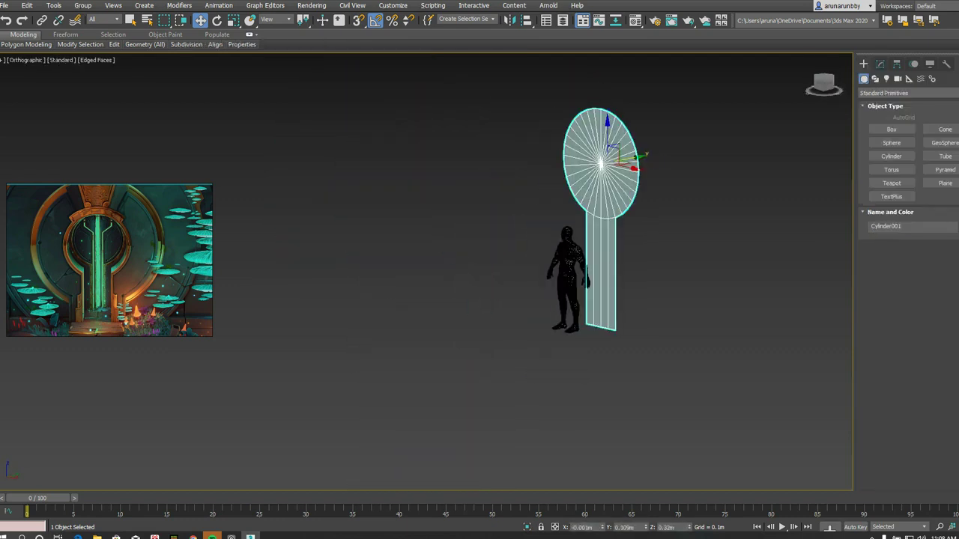
Switch to Border mode and orbit to see the keyhole's left side and rim.
{"action": "left_click", "coordinate": [880, 63]}
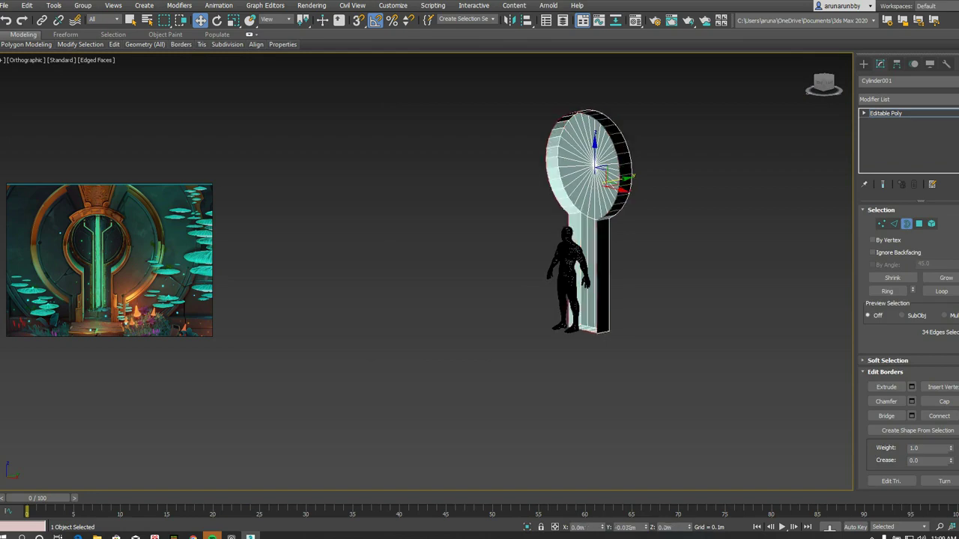
{"action": "middle_click_drag", "start_coordinate": [592, 225], "coordinate": [570, 224], "text": "alt"}
{"action": "scroll", "coordinate": [592, 225], "scroll_direction": "up", "scroll_amount": 5}
{"action": "scroll", "coordinate": [592, 225], "scroll_direction": "down", "scroll_amount": 3}
{"action": "middle_click_drag", "start_coordinate": [569, 262], "coordinate": [554, 262], "text": "alt"}
{"action": "middle_click_drag", "start_coordinate": [585, 225], "coordinate": [569, 225], "text": "alt"}
Select and delete the floor polygons under the figure's feet at the stem bottom.
{"action": "key", "text": "4"}
{"action": "scroll", "coordinate": [545, 369], "scroll_direction": "up", "scroll_amount": 5}
{"action": "left_click", "coordinate": [539, 337]}
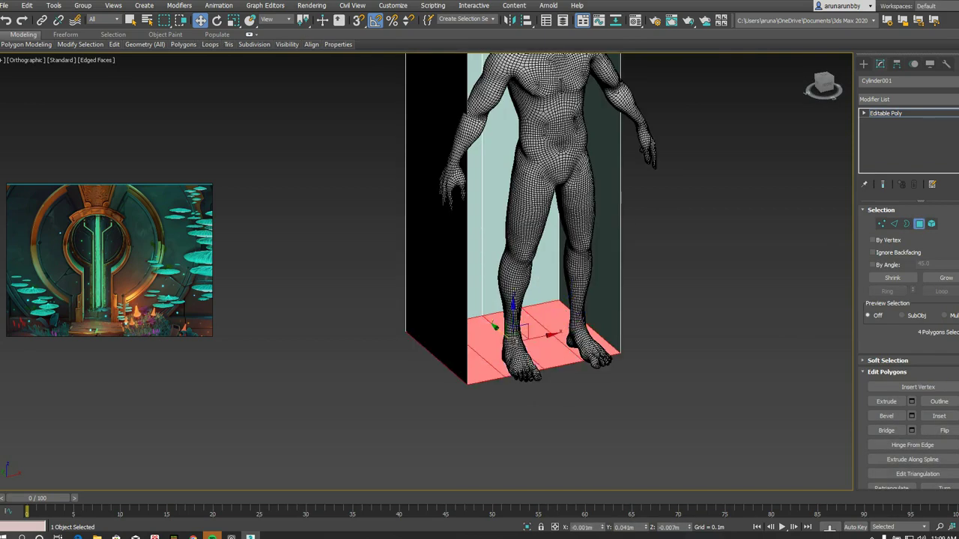
{"action": "key", "text": "z"}
Frame the whole keyhole, turn on snapping, and orbit to an angled view.
{"action": "key", "text": "f"}
{"action": "key", "text": "z"}
{"action": "key", "text": "s"}
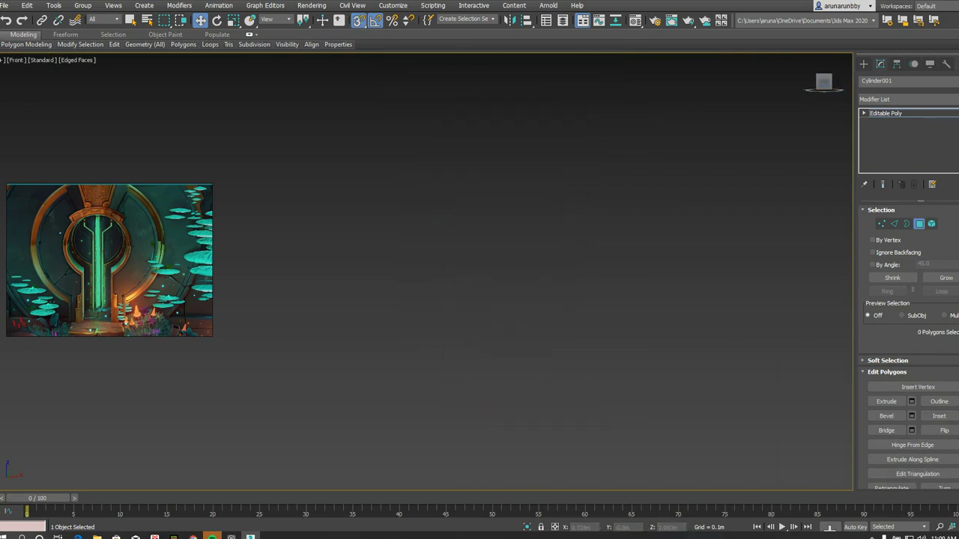
{"action": "scroll", "coordinate": [494, 318], "scroll_direction": "down", "scroll_amount": 5}
{"action": "scroll", "coordinate": [495, 318], "scroll_direction": "down", "scroll_amount": 3}
{"action": "scroll", "coordinate": [495, 319], "scroll_direction": "up", "scroll_amount": 2}
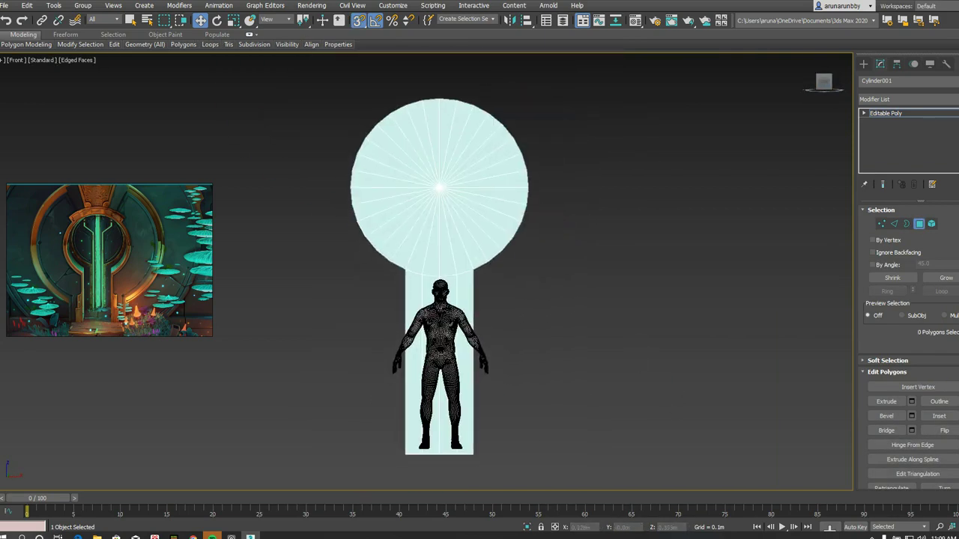
{"action": "scroll", "coordinate": [495, 318], "scroll_direction": "up", "scroll_amount": 2}
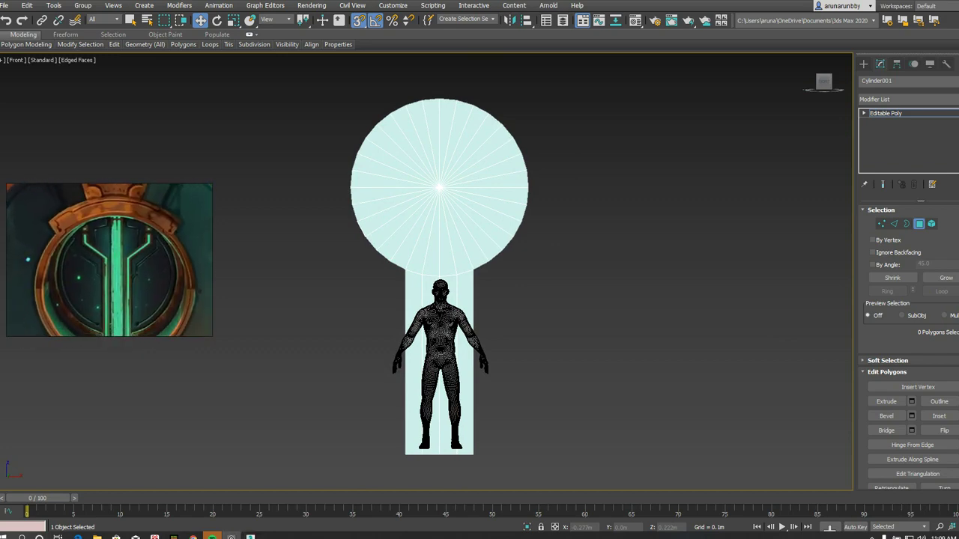
{"action": "middle_click_drag", "start_coordinate": [449, 180], "coordinate": [486, 171], "text": "alt"}
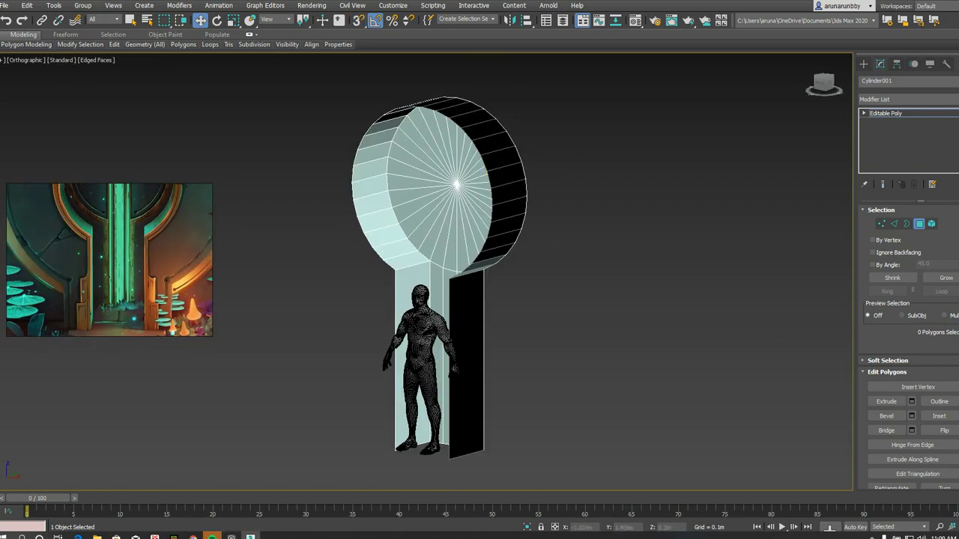
Enter Border mode with plain selection and angle the view toward the keyhole's open border.
{"action": "key", "text": "3"}
{"action": "key", "text": "f"}
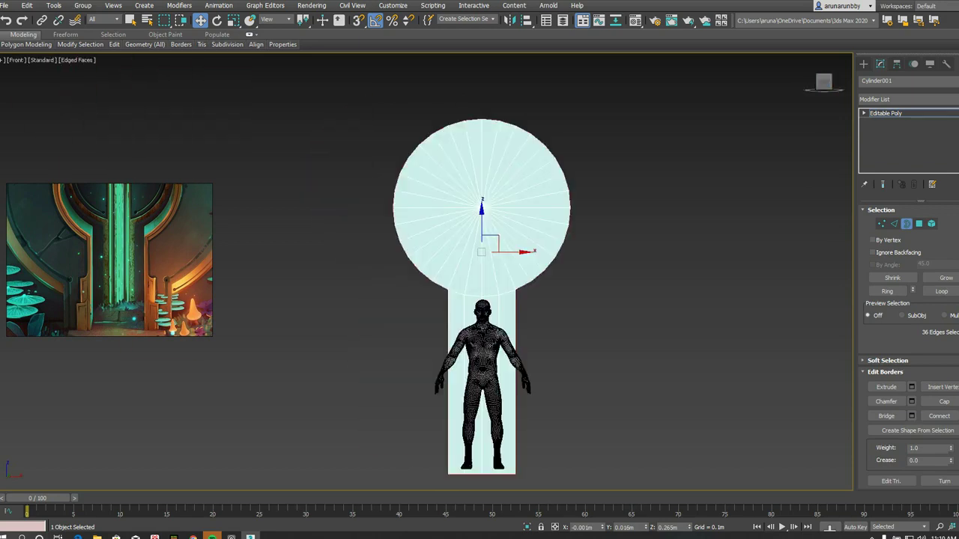
{"action": "key", "text": "q"}
{"action": "middle_click_drag", "start_coordinate": [450, 225], "coordinate": [809, 58], "text": "alt"}
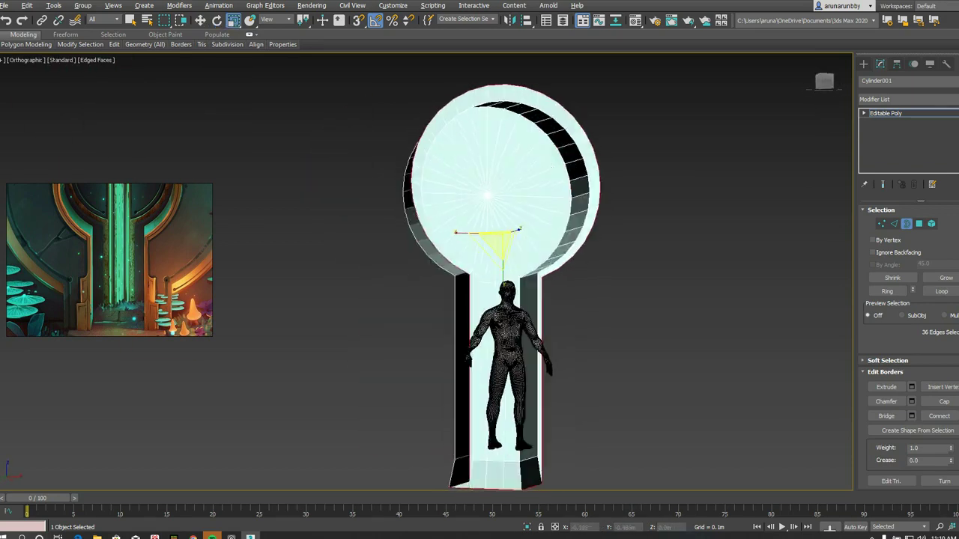
{"action": "key", "text": "f"}
{"action": "scroll", "coordinate": [524, 247], "scroll_direction": "up", "scroll_amount": 5}
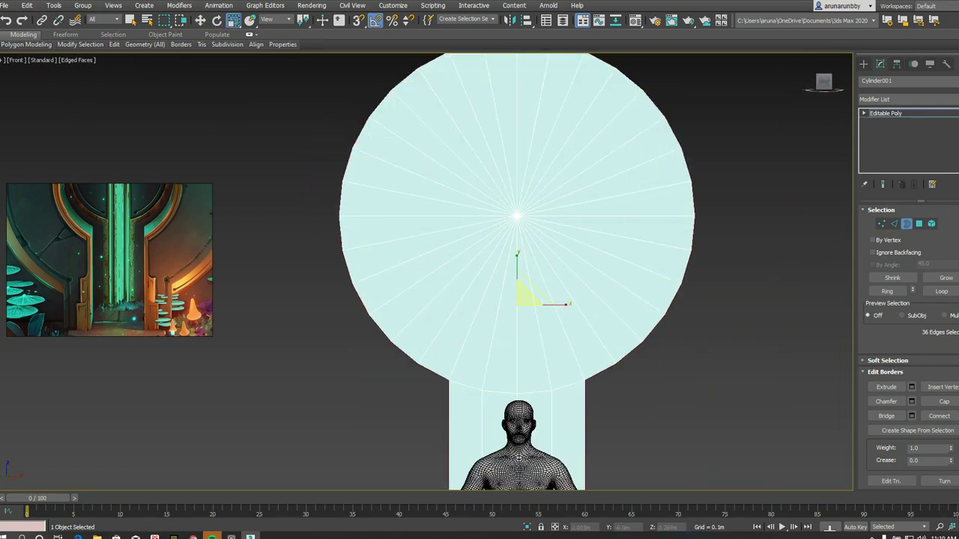
{"action": "mouse_move", "coordinate": [525, 263]}
{"action": "middle_mouse_down", "text": "alt"}
{"action": "mouse_move", "coordinate": [569, 255]}
{"action": "mouse_move", "coordinate": [554, 247]}
{"action": "middle_mouse_up", "text": "alt"}
Extrude the open border into a thin rim with height -0.009m and width 0.
{"action": "left_click", "coordinate": [912, 387]}
{"action": "left_click_drag", "start_coordinate": [430, 277], "coordinate": [430, 315]}
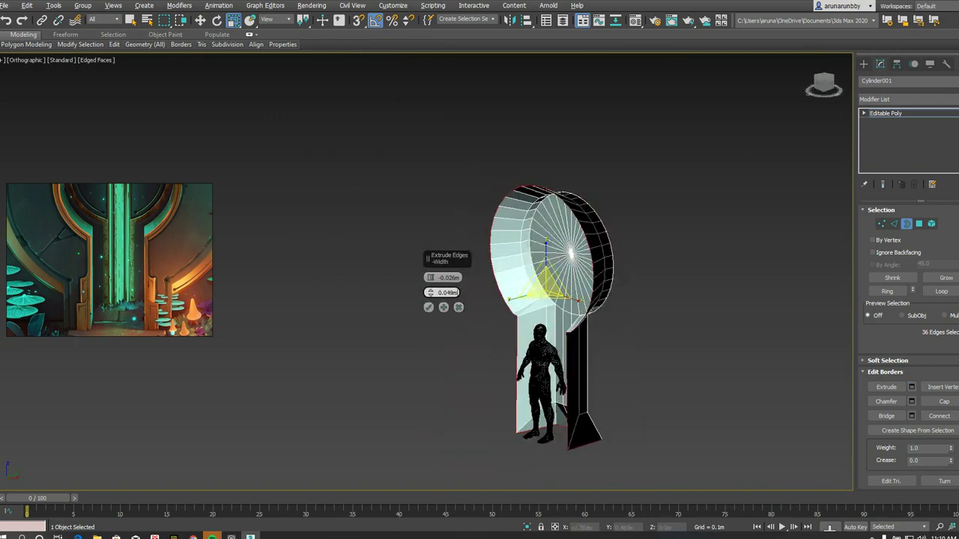
{"action": "right_click", "coordinate": [430, 292]}
{"action": "middle_click_drag", "start_coordinate": [570, 255], "coordinate": [809, 57], "text": "alt"}
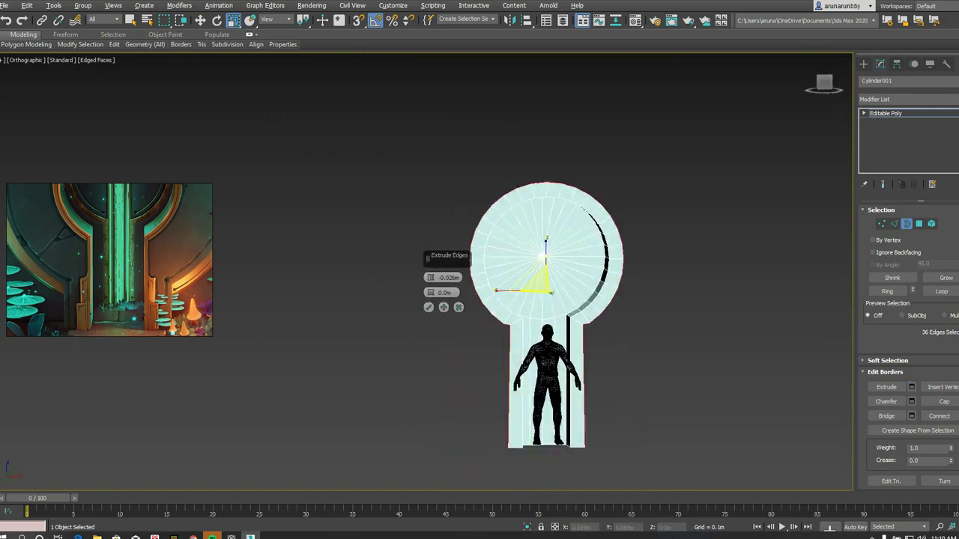
{"action": "scroll", "coordinate": [528, 344], "scroll_direction": "up", "scroll_amount": 5}
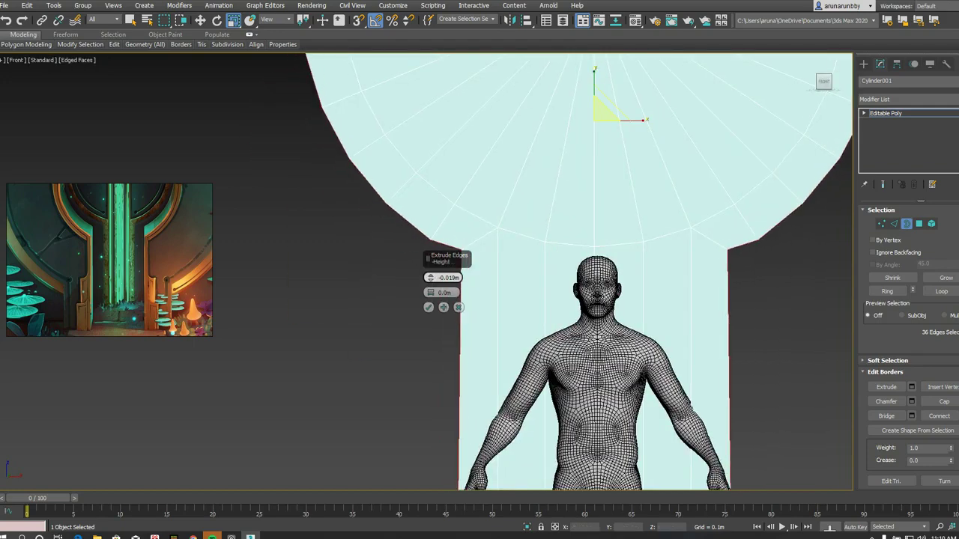
{"action": "scroll", "coordinate": [642, 335], "scroll_direction": "down", "scroll_amount": 3}
{"action": "left_click_drag", "start_coordinate": [430, 277], "coordinate": [430, 271]}
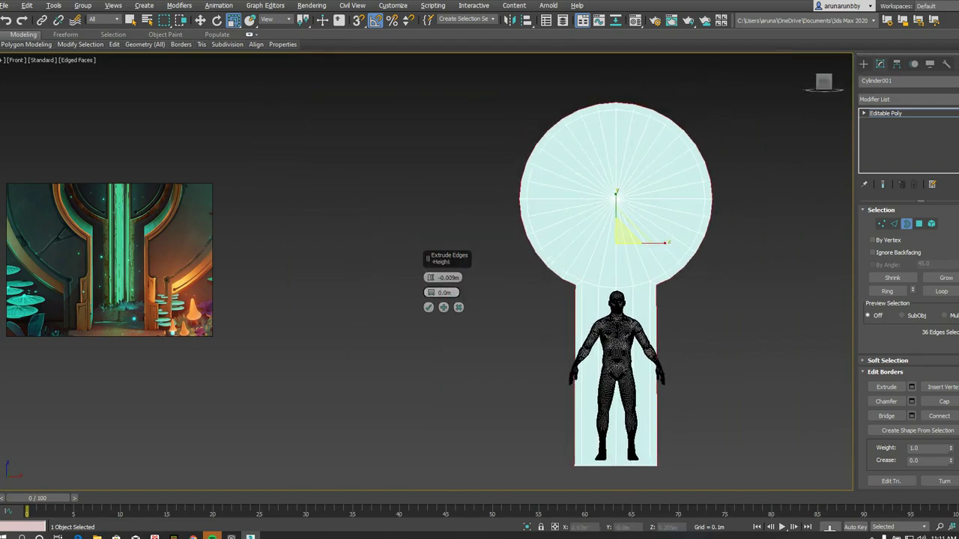
{"action": "middle_click_drag", "start_coordinate": [614, 300], "coordinate": [674, 248], "text": "alt"}
{"action": "left_click", "coordinate": [429, 307]}
Select polygons at the bottom of the stem and return to a near-front view.
{"action": "key", "text": "4"}
{"action": "left_click", "coordinate": [685, 150]}
{"action": "scroll", "coordinate": [659, 420], "scroll_direction": "up", "scroll_amount": 4}
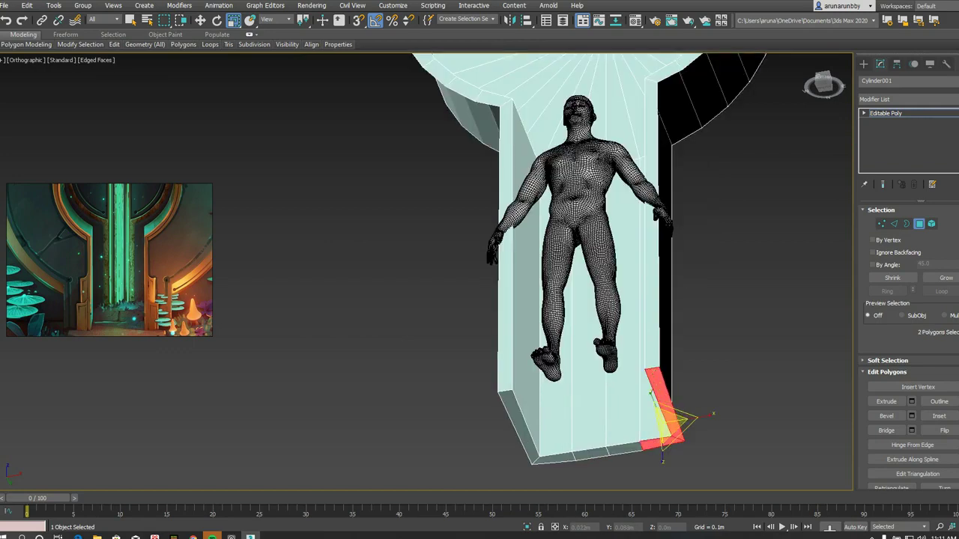
{"action": "key", "text": "shift+z"}
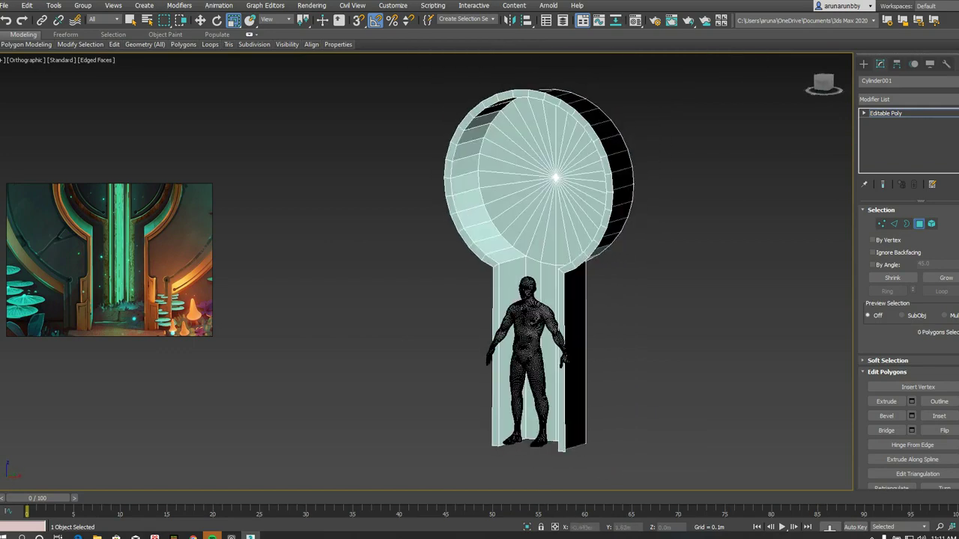
In Edge mode, select the top rim edges and extrude them upward into a flared crown.
{"action": "key", "text": "3"}
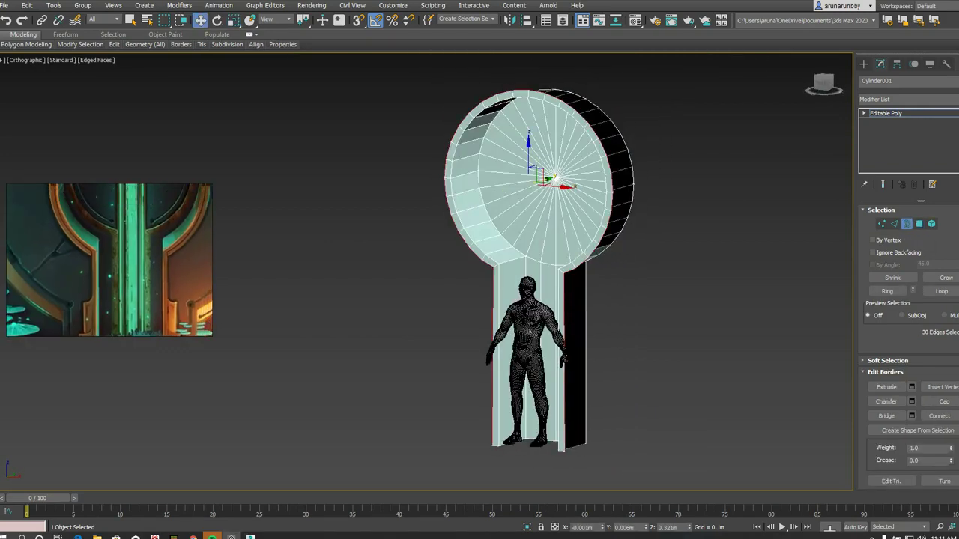
{"action": "key", "text": "f"}
{"action": "scroll", "coordinate": [491, 315], "scroll_direction": "up", "scroll_amount": 2}
{"action": "scroll", "coordinate": [464, 163], "scroll_direction": "up", "scroll_amount": 3}
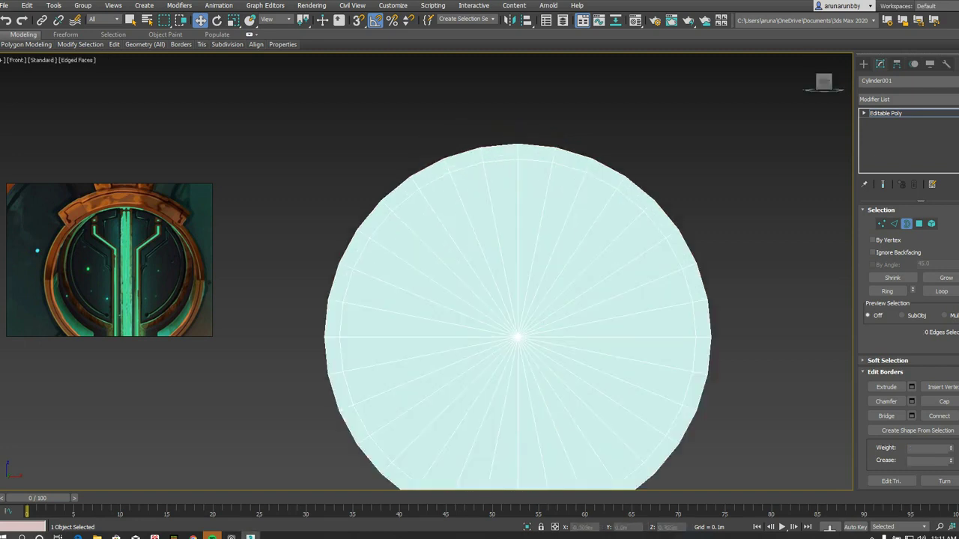
{"action": "key", "text": "2"}
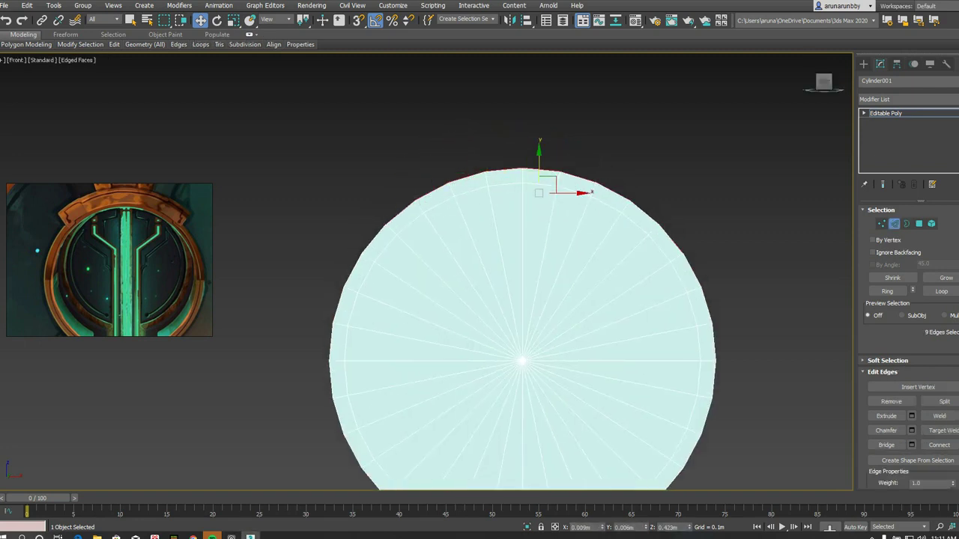
{"action": "left_click_drag", "start_coordinate": [522, 184], "coordinate": [522, 143]}
{"action": "right_click", "coordinate": [522, 128]}
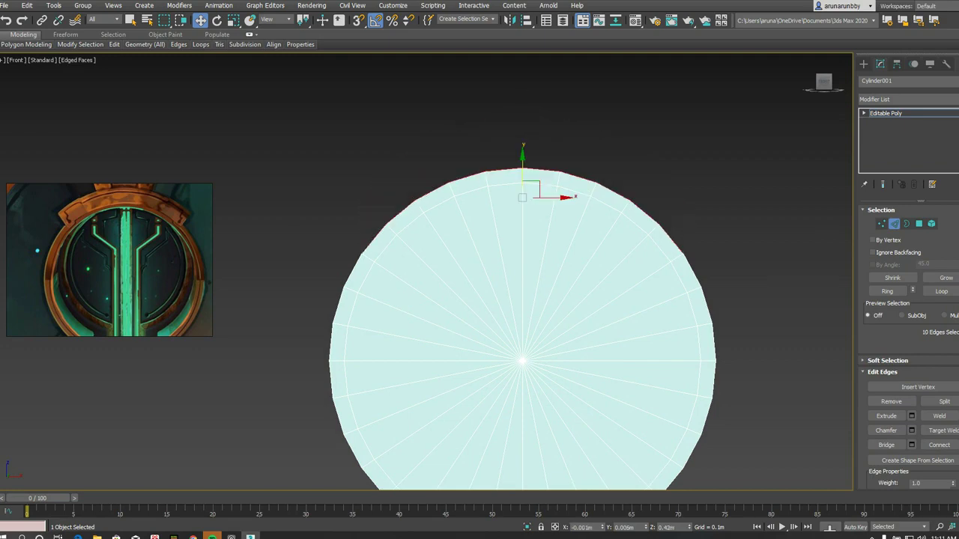
Check the flared crown from side, right and front views alongside the figure.
{"action": "middle_click_drag", "start_coordinate": [570, 337], "coordinate": [524, 337], "text": "alt"}
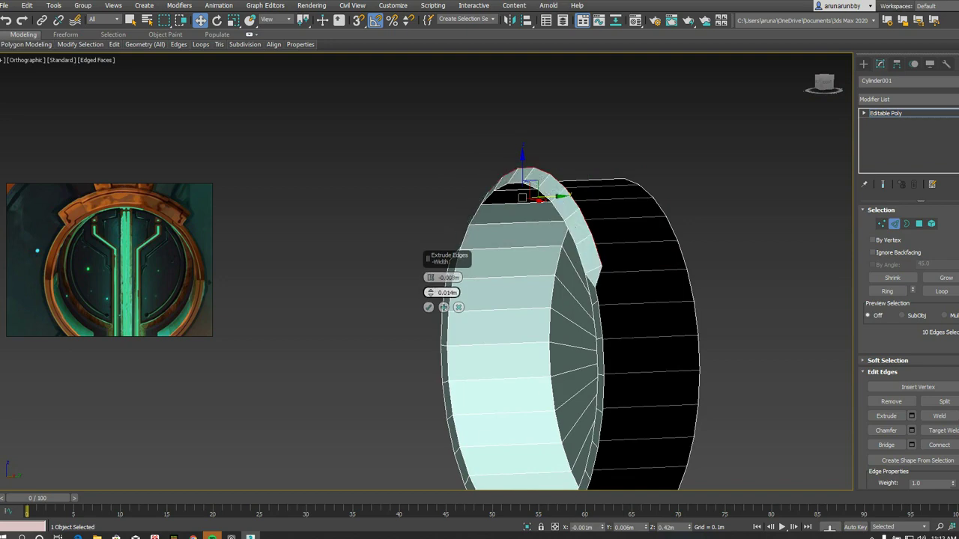
{"action": "middle_click_drag", "start_coordinate": [569, 338], "coordinate": [479, 337], "text": "alt"}
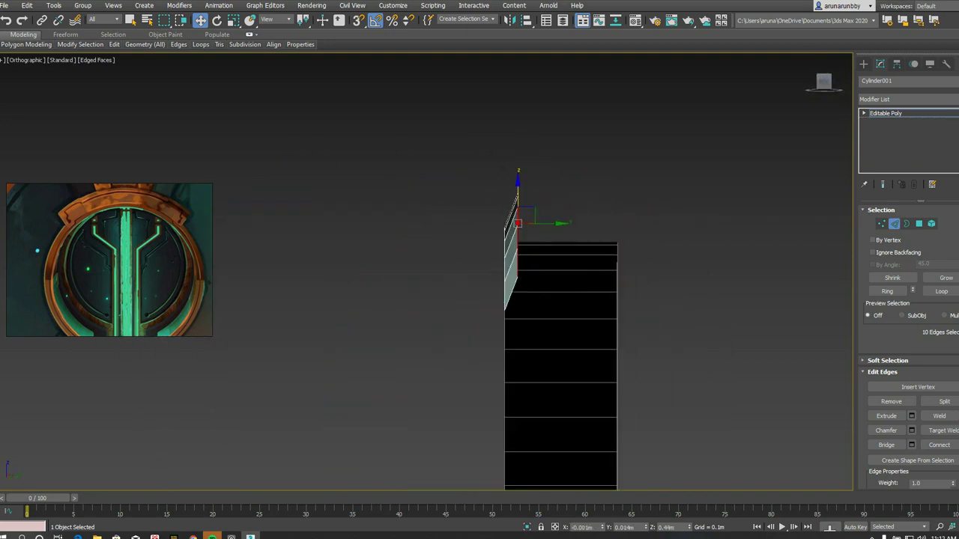
{"action": "scroll", "coordinate": [906, 337], "scroll_direction": "down", "scroll_amount": 5}
{"action": "key", "text": "r"}
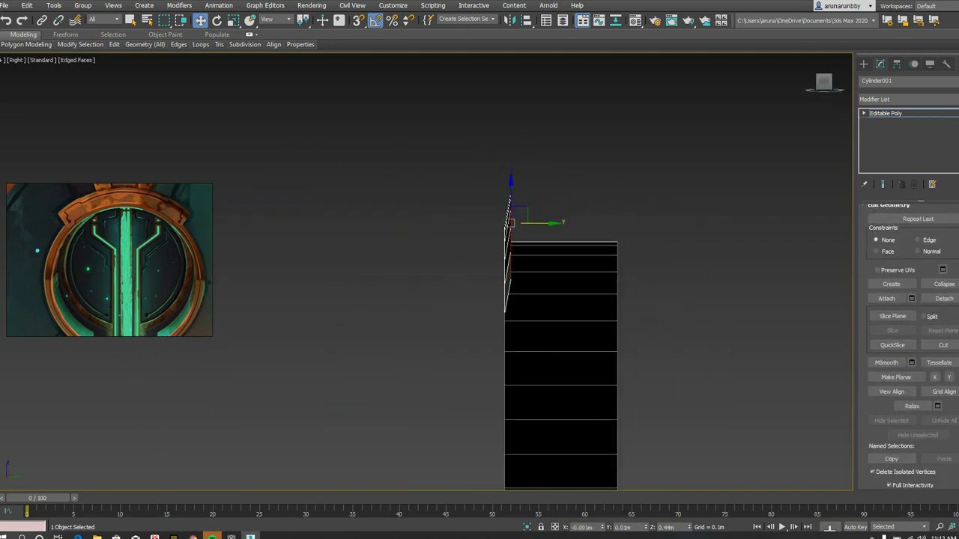
{"action": "middle_click_drag", "start_coordinate": [570, 338], "coordinate": [525, 337], "text": "alt"}
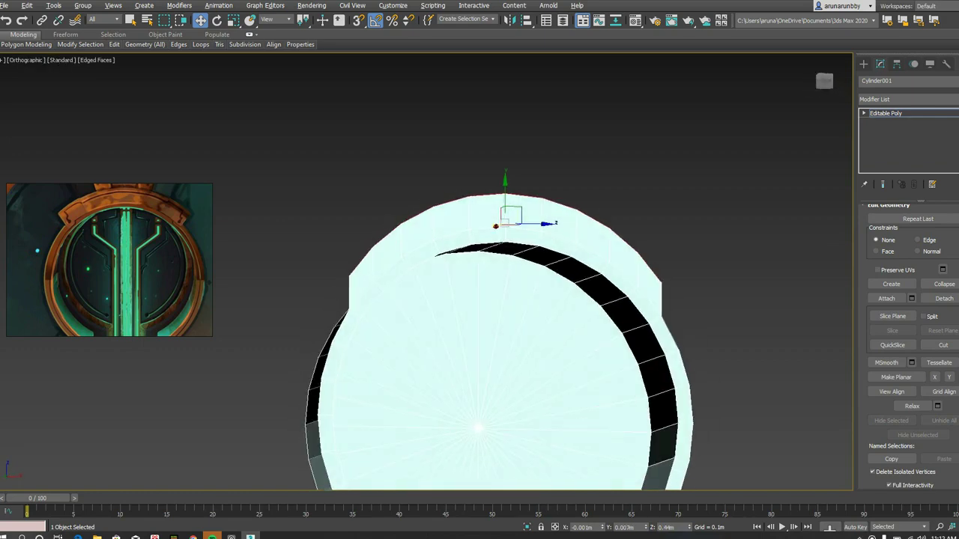
{"action": "key", "text": "f"}
{"action": "mouse_move", "coordinate": [570, 337]}
{"action": "middle_mouse_down", "text": "alt"}
{"action": "mouse_move", "coordinate": [525, 337]}
{"action": "mouse_move", "coordinate": [561, 162]}
{"action": "middle_mouse_up", "text": "alt"}
{"action": "scroll", "coordinate": [560, 162], "scroll_direction": "down", "scroll_amount": 3}
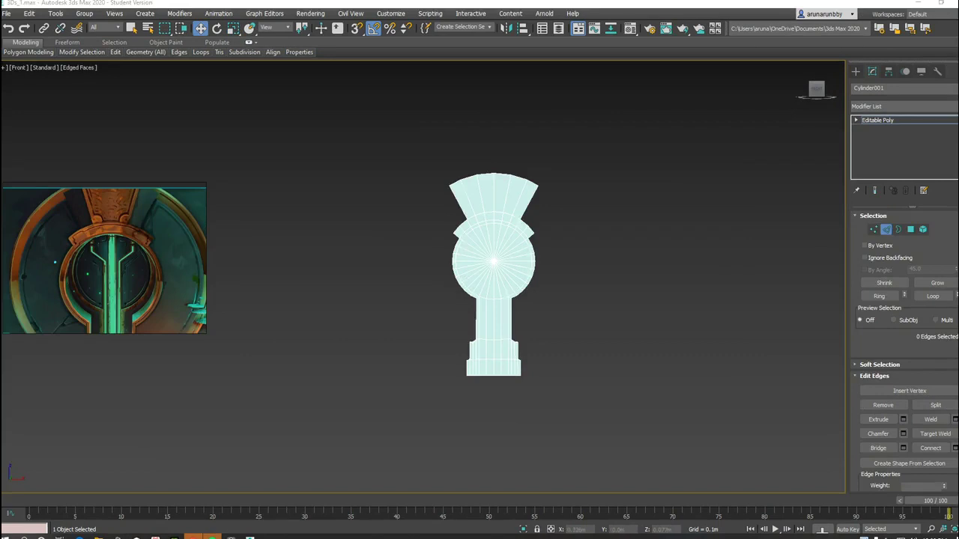
{"action": "scroll", "coordinate": [525, 245], "scroll_direction": "up", "scroll_amount": 4}
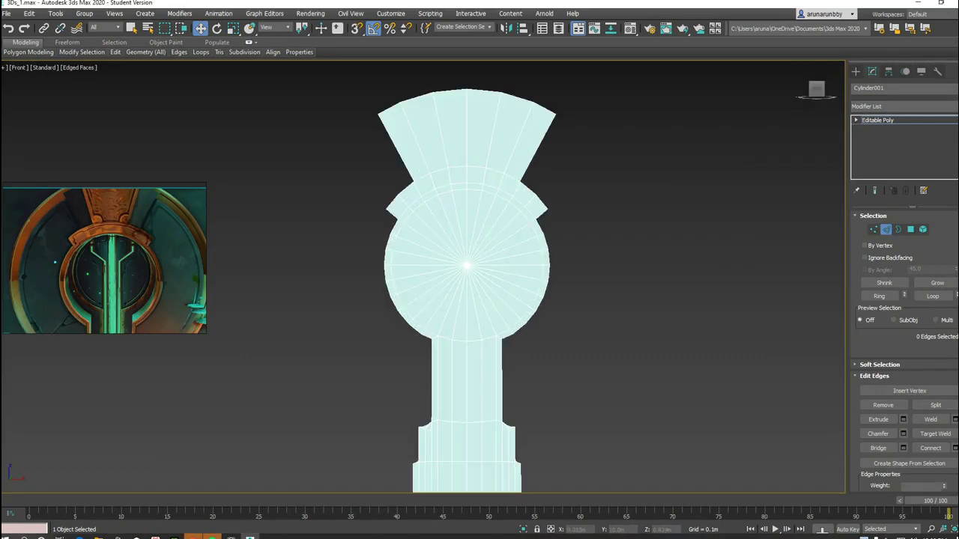
Activate the Box tool under Standard Primitives.
{"action": "left_click", "coordinate": [856, 72]}
{"action": "left_click", "coordinate": [903, 99]}
{"action": "left_click", "coordinate": [876, 110]}
{"action": "left_click", "coordinate": [883, 135]}
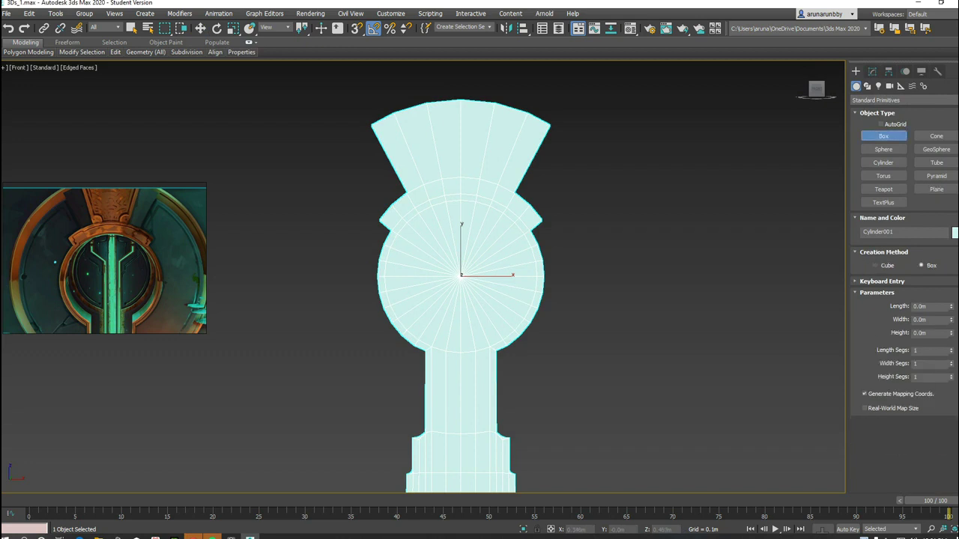
{"action": "left_click_drag", "start_coordinate": [555, 138], "coordinate": [610, 353]}
{"action": "key", "text": "w"}
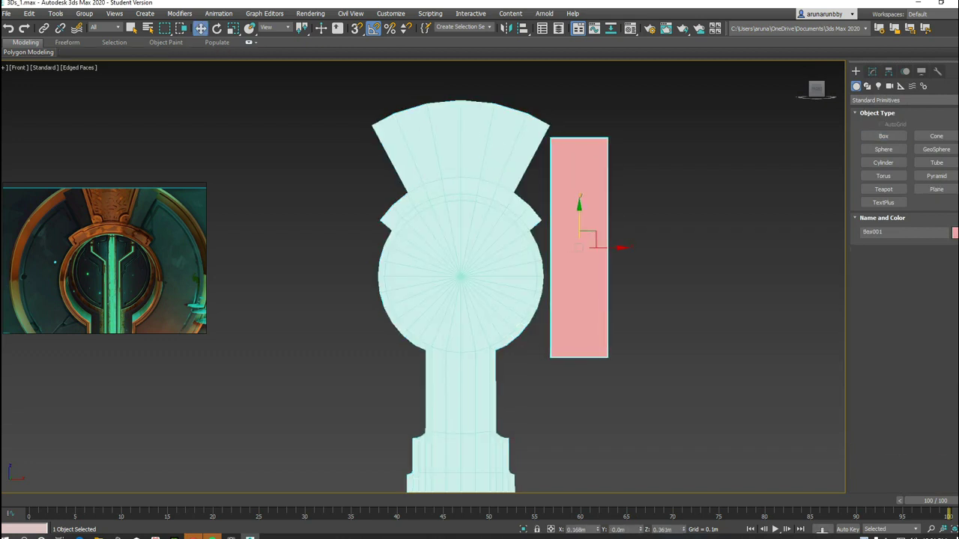
{"action": "left_click", "coordinate": [872, 71]}
{"action": "right_click", "coordinate": [869, 161]}
{"action": "left_click", "coordinate": [856, 237]}
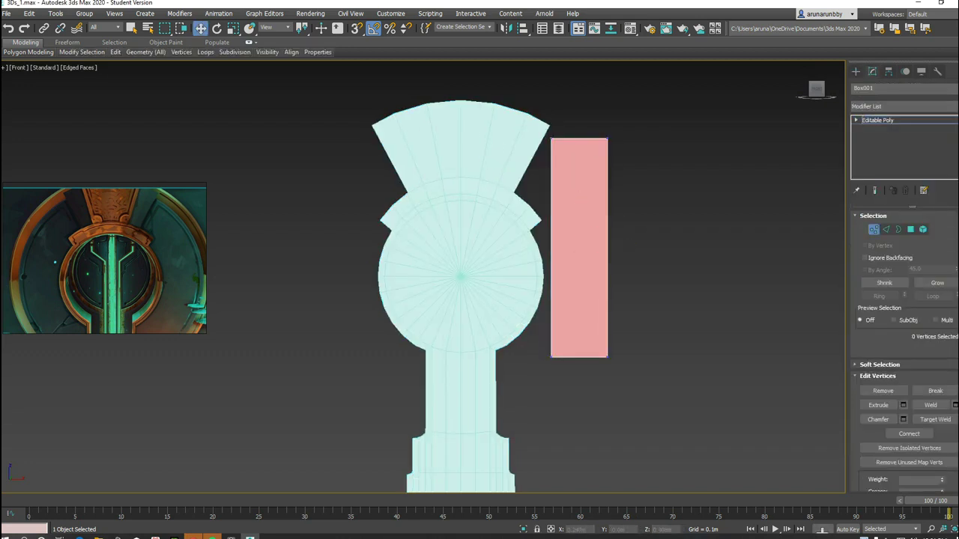
{"action": "scroll", "coordinate": [550, 139], "scroll_direction": "up", "scroll_amount": 10}
{"action": "left_click_drag", "start_coordinate": [552, 214], "coordinate": [424, 317]}
{"action": "scroll", "coordinate": [480, 277], "scroll_direction": "down", "scroll_amount": 5}
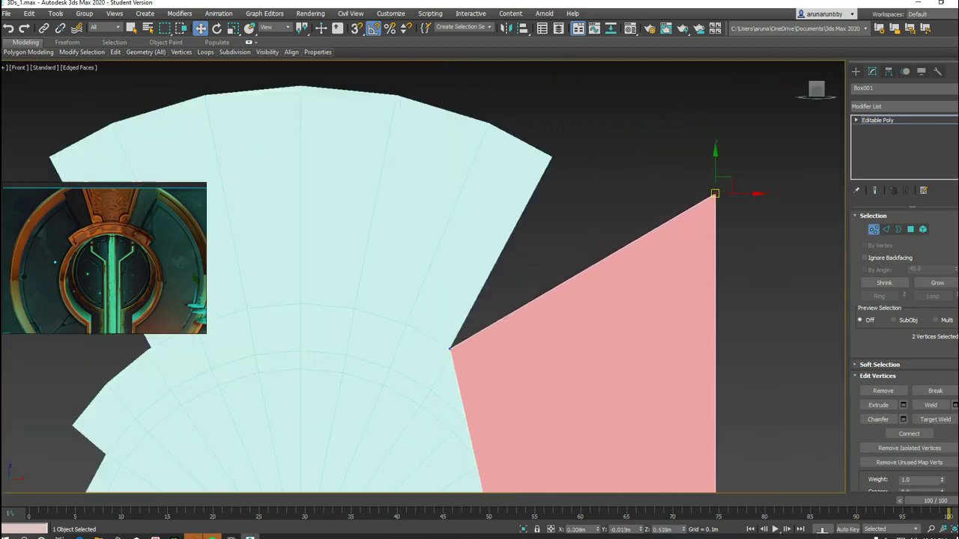
{"action": "left_click_drag", "start_coordinate": [761, 227], "coordinate": [621, 199]}
{"action": "scroll", "coordinate": [621, 199], "scroll_direction": "up", "scroll_amount": 3}
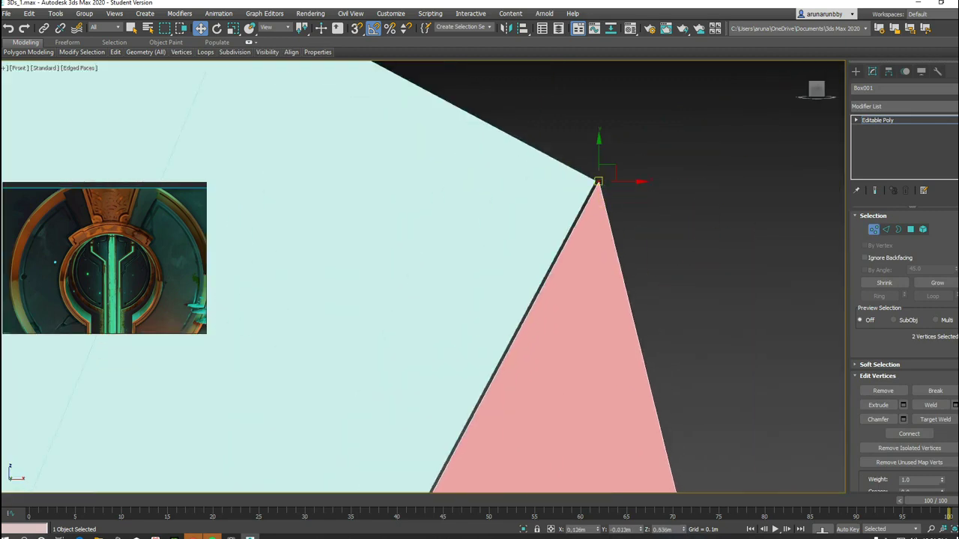
{"action": "scroll", "coordinate": [603, 201], "scroll_direction": "down", "scroll_amount": 5}
{"action": "right_click", "coordinate": [688, 211]}
{"action": "left_click", "coordinate": [644, 256]}
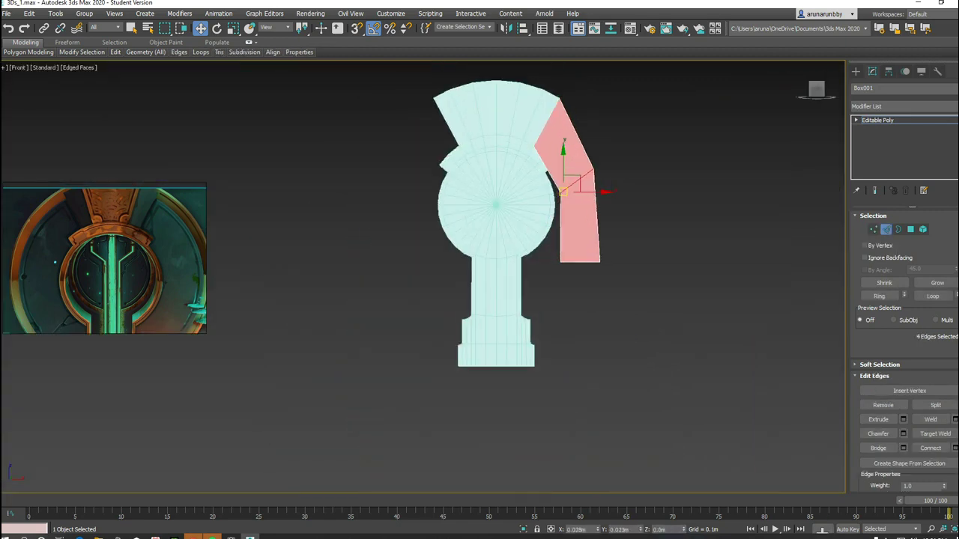
{"action": "scroll", "coordinate": [586, 122], "scroll_direction": "up", "scroll_amount": 2}
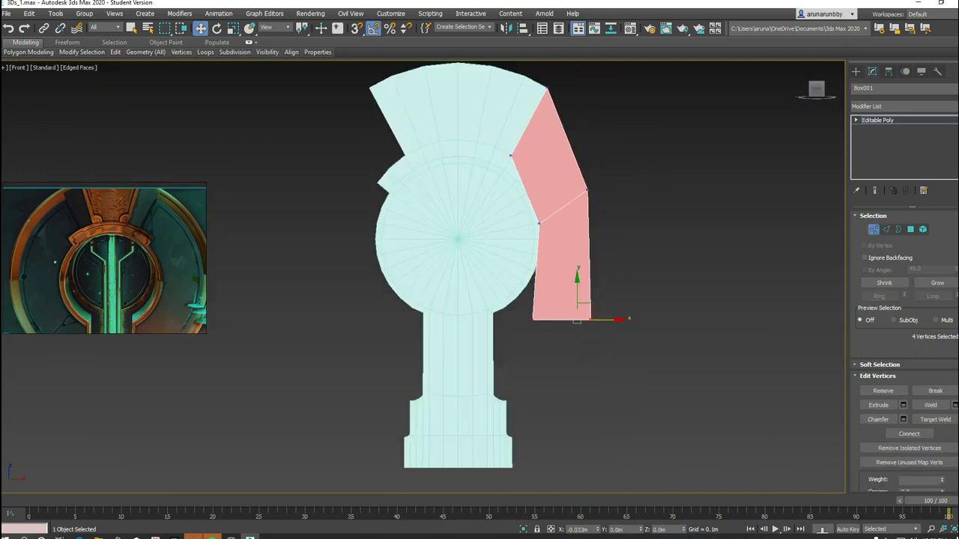
{"action": "left_click_drag", "start_coordinate": [585, 313], "coordinate": [540, 313]}
{"action": "scroll", "coordinate": [506, 320], "scroll_direction": "up", "scroll_amount": 4}
{"action": "scroll", "coordinate": [503, 421], "scroll_direction": "down", "scroll_amount": 4}
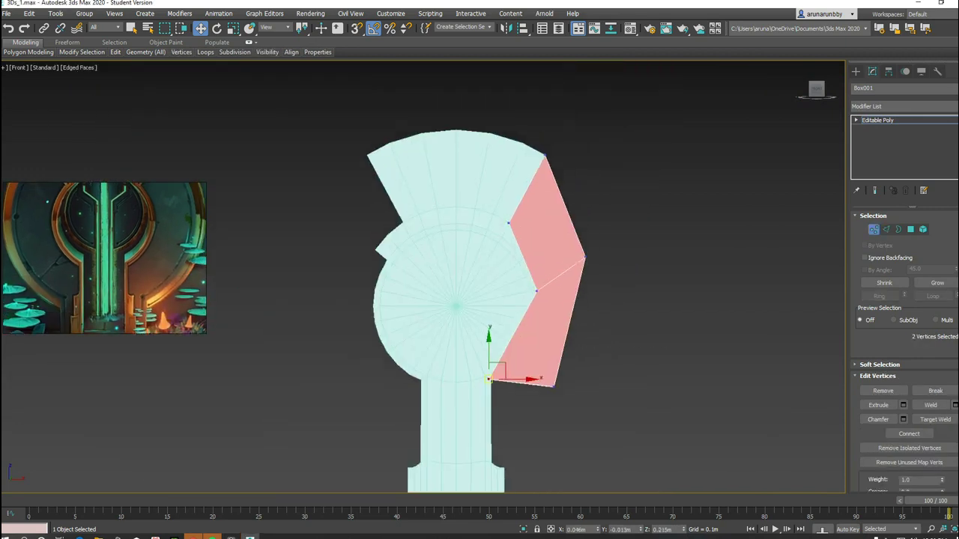
{"action": "left_click_drag", "start_coordinate": [816, 90], "coordinate": [814, 90]}
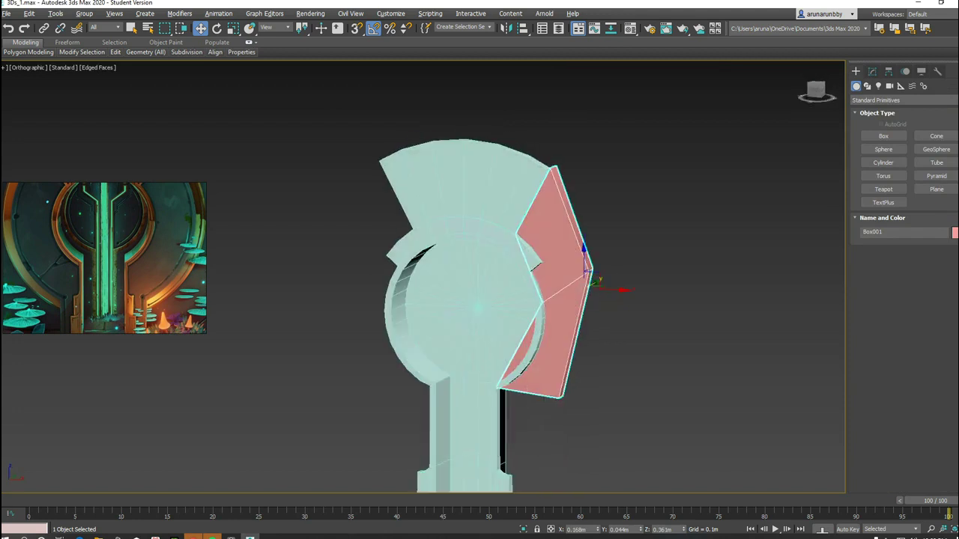
{"action": "key", "text": "f"}
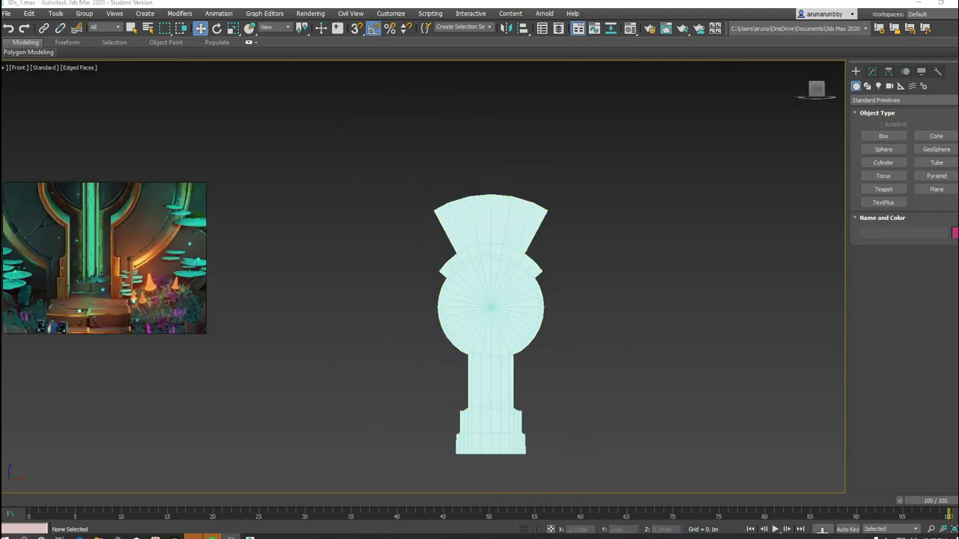
{"action": "left_click", "coordinate": [883, 162]}
Draw a flat cylinder disc over the door's round head and check its thickness.
{"action": "left_click_drag", "start_coordinate": [492, 306], "coordinate": [593, 306]}
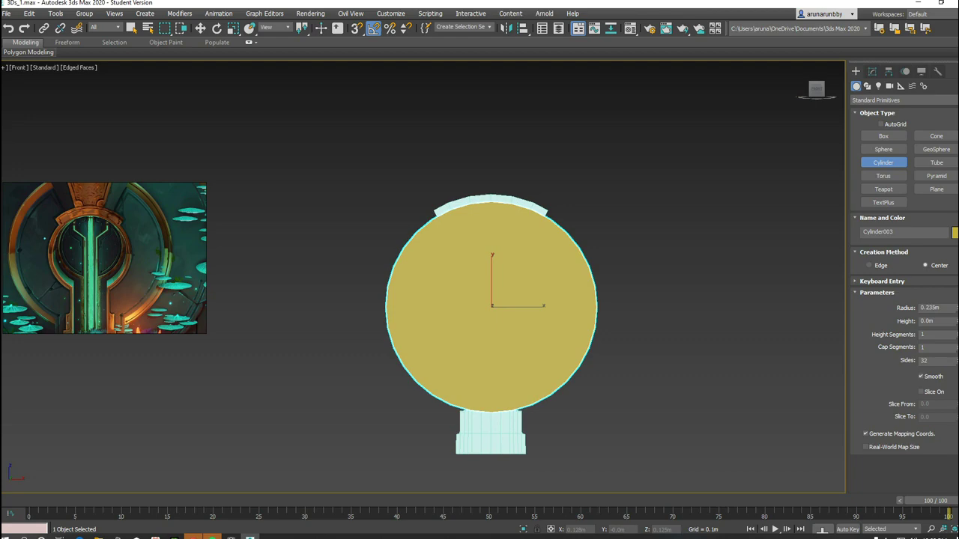
{"action": "key", "text": "w"}
{"action": "left_click_drag", "start_coordinate": [817, 90], "coordinate": [809, 92]}
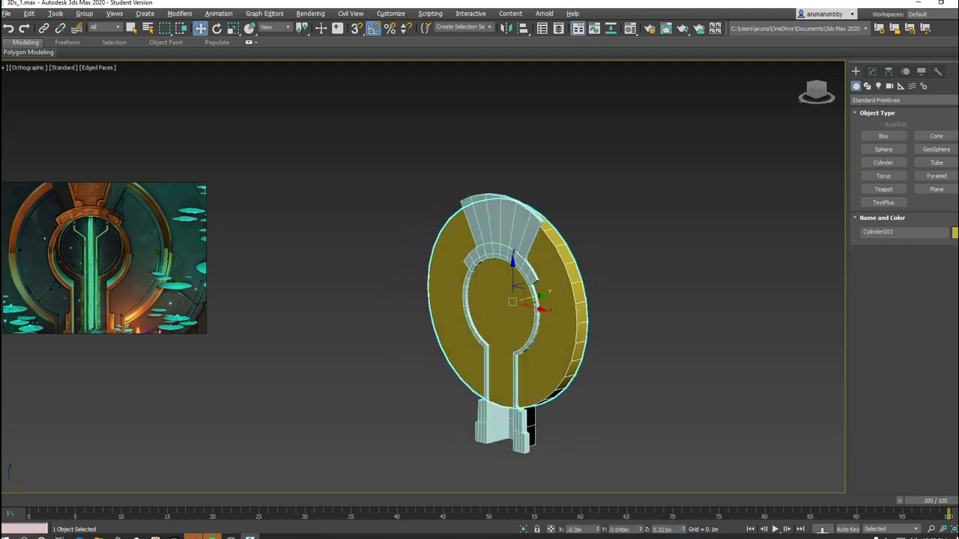
{"action": "left_click", "coordinate": [817, 96]}
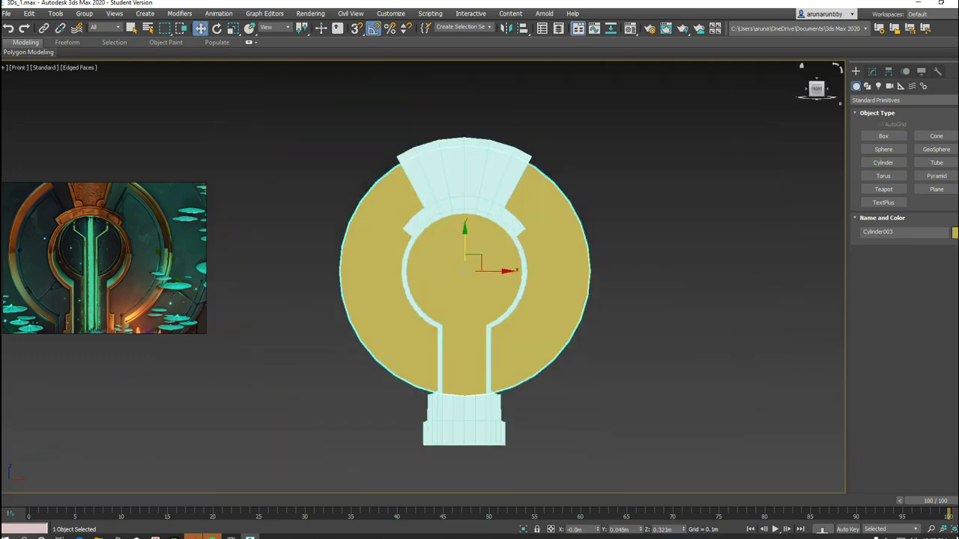
Convert the disc to Editable Poly and select its large front polygon.
{"action": "left_click", "coordinate": [872, 71]}
{"action": "right_click", "coordinate": [884, 133]}
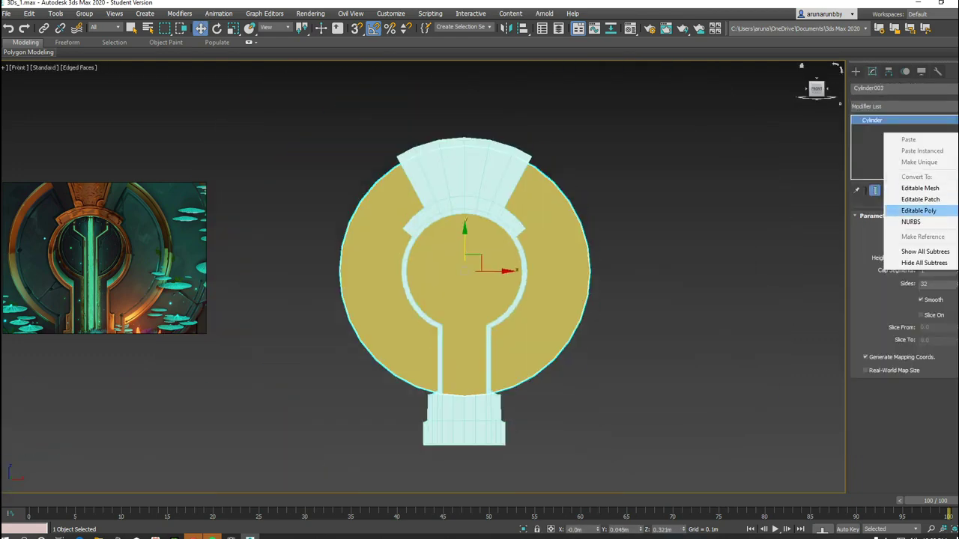
{"action": "left_click", "coordinate": [918, 211]}
{"action": "key", "text": "4"}
{"action": "left_click", "coordinate": [375, 300]}
{"action": "middle_click_drag", "start_coordinate": [464, 314], "coordinate": [525, 300], "text": "alt"}
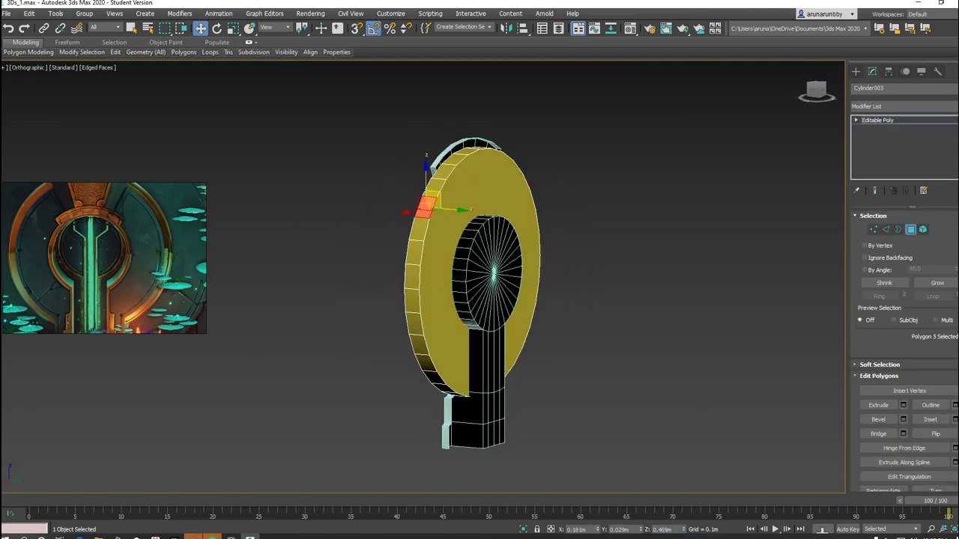
{"action": "left_click", "coordinate": [514, 247]}
{"action": "key", "text": "f"}
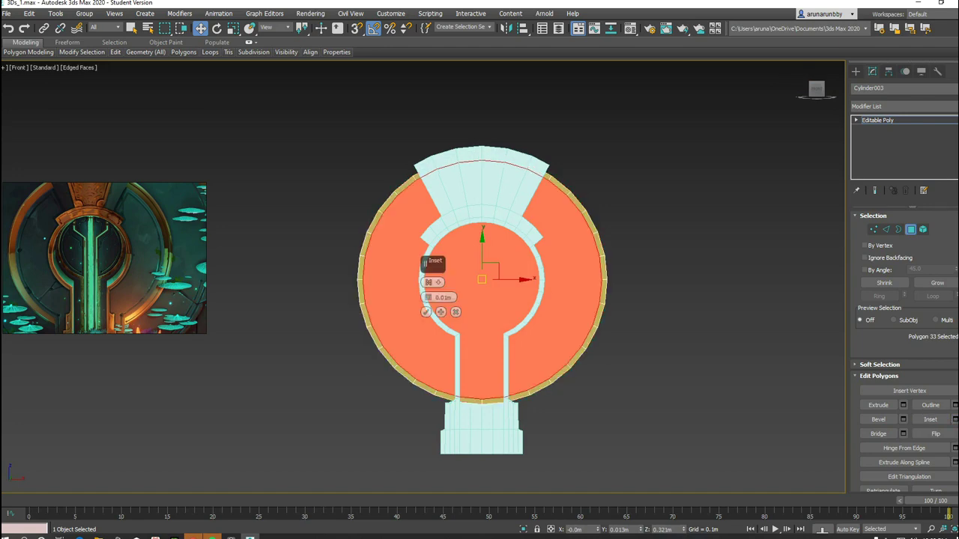
Deepen the front-face inset to 0.111m and frame the inset circle.
{"action": "left_click_drag", "start_coordinate": [435, 297], "coordinate": [427, 297]}
{"action": "key", "text": "z"}
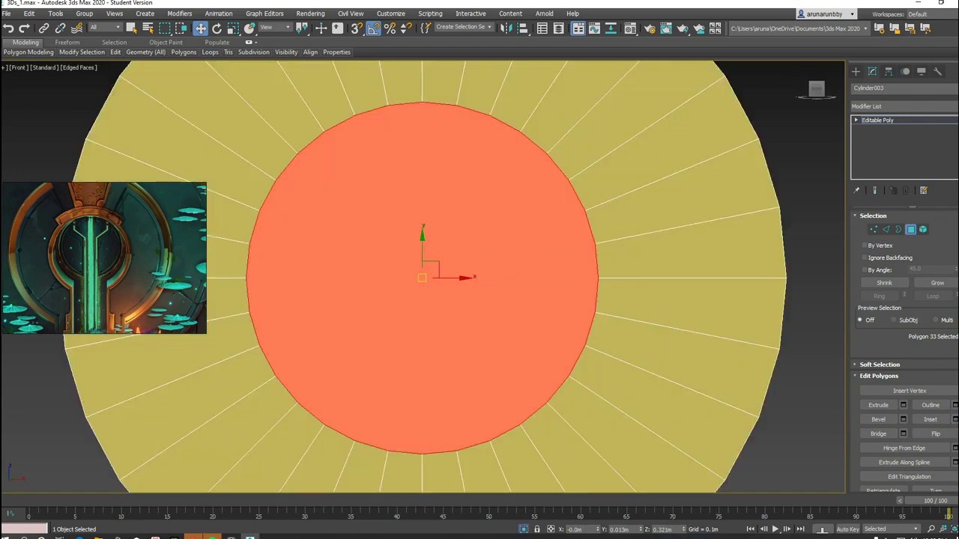
{"action": "scroll", "coordinate": [633, 330], "scroll_direction": "down", "scroll_amount": 3}
{"action": "right_click", "coordinate": [633, 330]}
{"action": "key", "text": "Escape"}
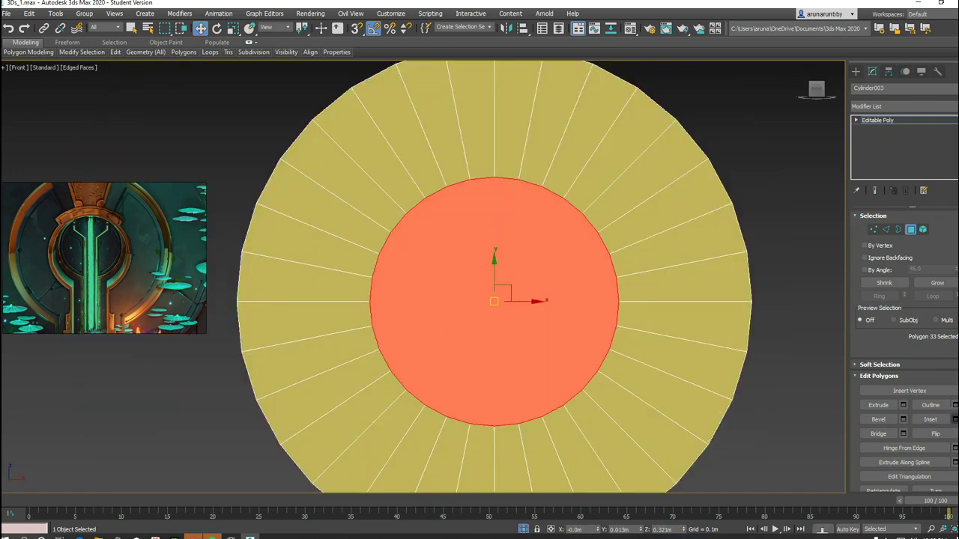
{"action": "right_click", "coordinate": [820, 296]}
{"action": "left_click", "coordinate": [794, 224]}
{"action": "right_click", "coordinate": [802, 97]}
{"action": "left_click", "coordinate": [824, 86]}
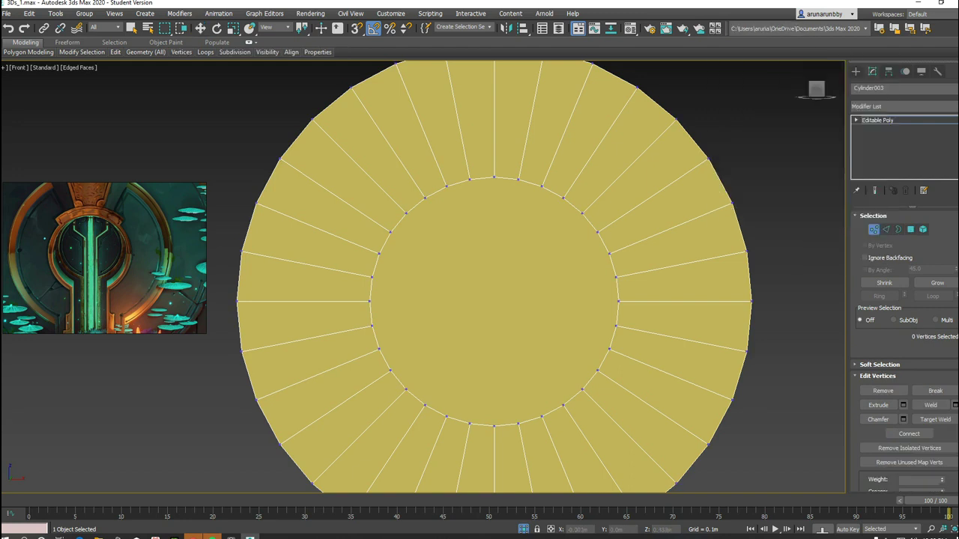
Delete the inner disc to hollow the ring, unhide all parts, and delete the ring's left half.
{"action": "key", "text": "4"}
{"action": "key", "text": "Delete"}
{"action": "scroll", "coordinate": [494, 300], "scroll_direction": "down", "scroll_amount": 3}
{"action": "key", "text": "alt+q"}
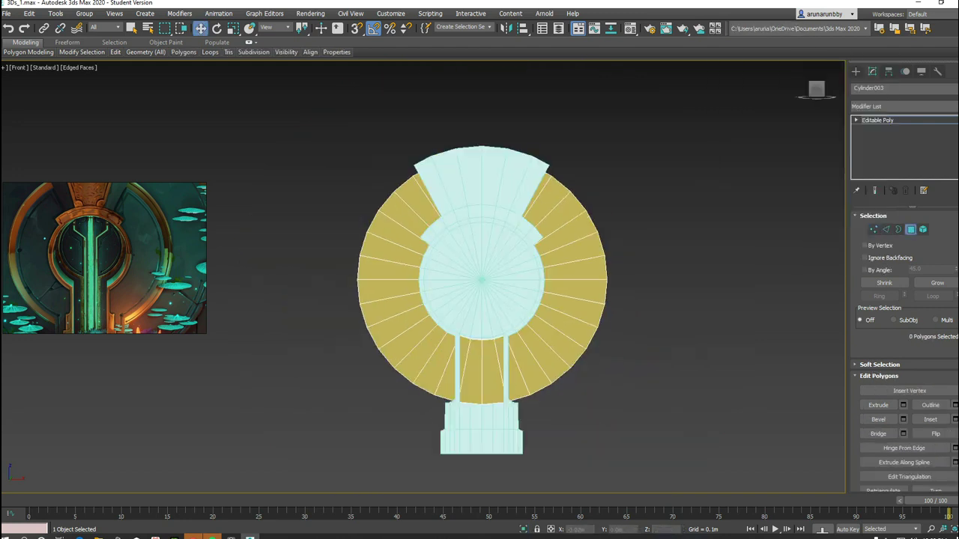
{"action": "left_click_drag", "start_coordinate": [334, 133], "coordinate": [470, 460]}
{"action": "key", "text": "Delete"}
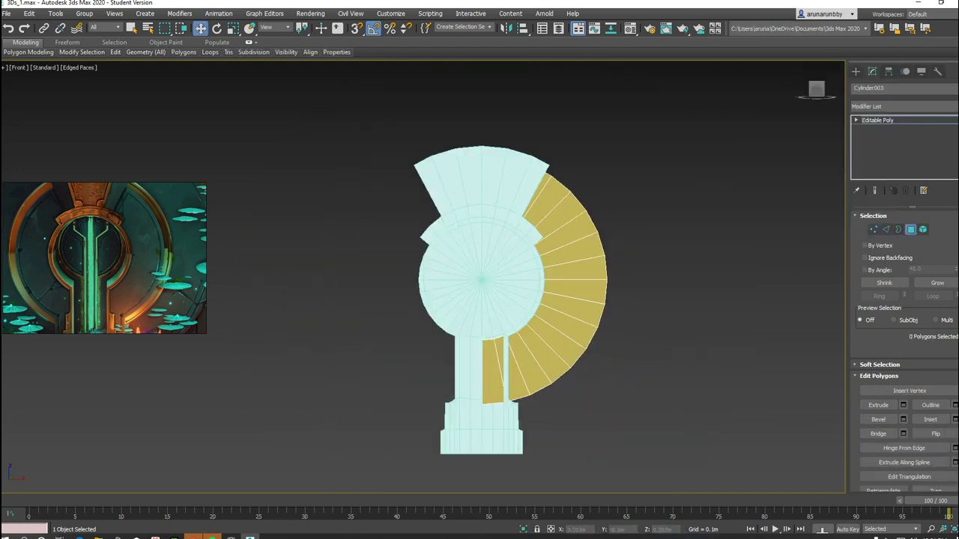
Orbit around the half ring to inspect its edge, then return to the front view.
{"action": "middle_click_drag", "start_coordinate": [524, 300], "coordinate": [591, 142], "text": "alt"}
{"action": "scroll", "coordinate": [591, 143], "scroll_direction": "up", "scroll_amount": 5}
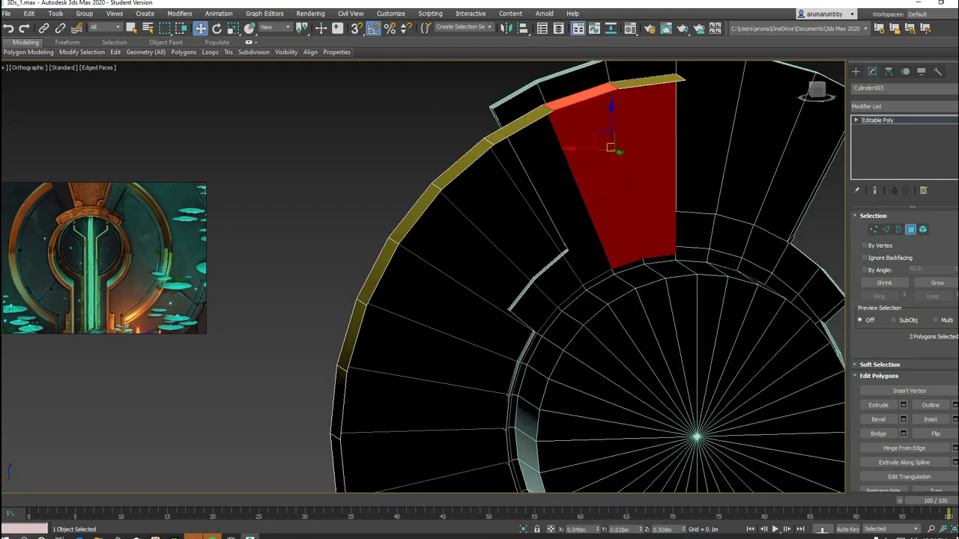
{"action": "key", "text": "f"}
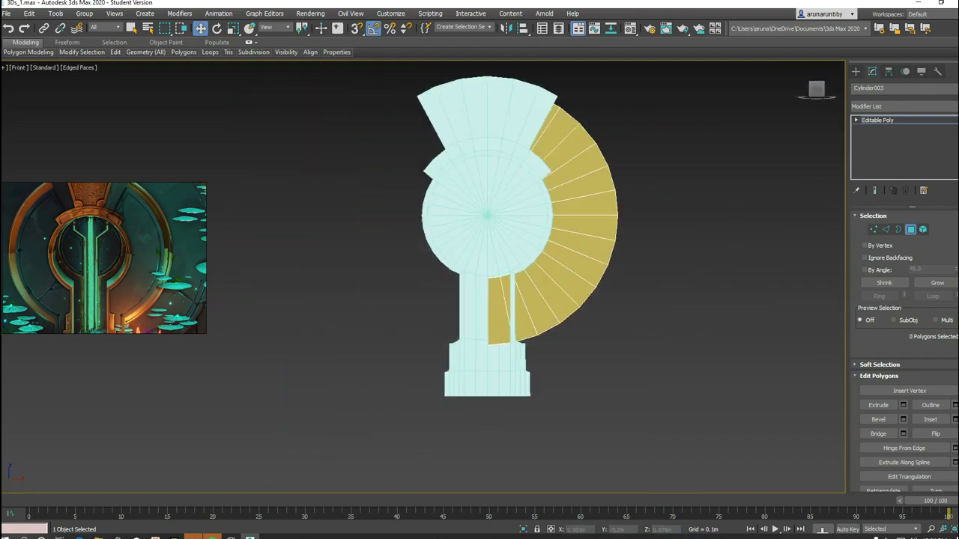
{"action": "scroll", "coordinate": [465, 300], "scroll_direction": "up", "scroll_amount": 5}
{"action": "middle_click_drag", "start_coordinate": [460, 322], "coordinate": [525, 314], "text": "alt"}
{"action": "scroll", "coordinate": [540, 322], "scroll_direction": "down", "scroll_amount": 5}
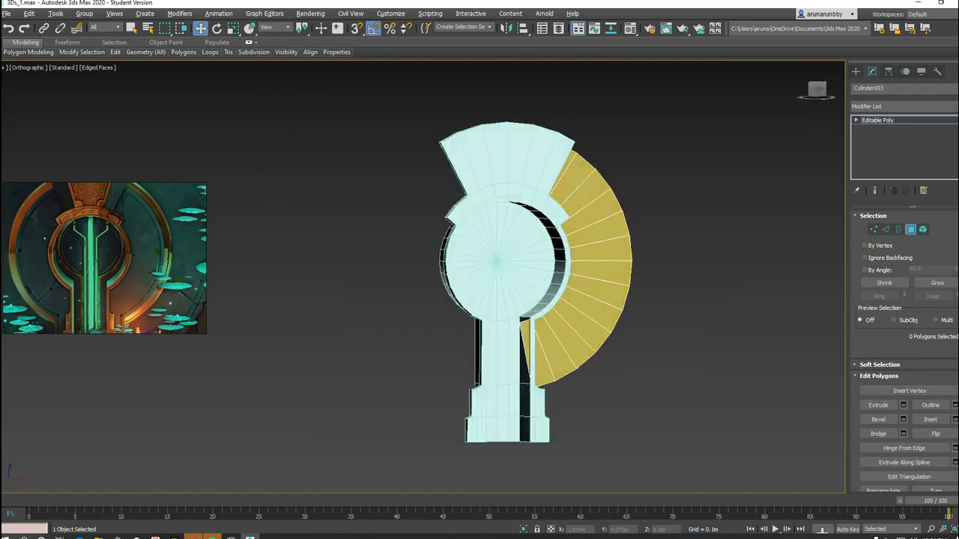
{"action": "key", "text": "f"}
Check the part's thickness in vertex mode, then return to polygon mode in front view.
{"action": "key", "text": "1"}
{"action": "scroll", "coordinate": [521, 282], "scroll_direction": "up", "scroll_amount": 5}
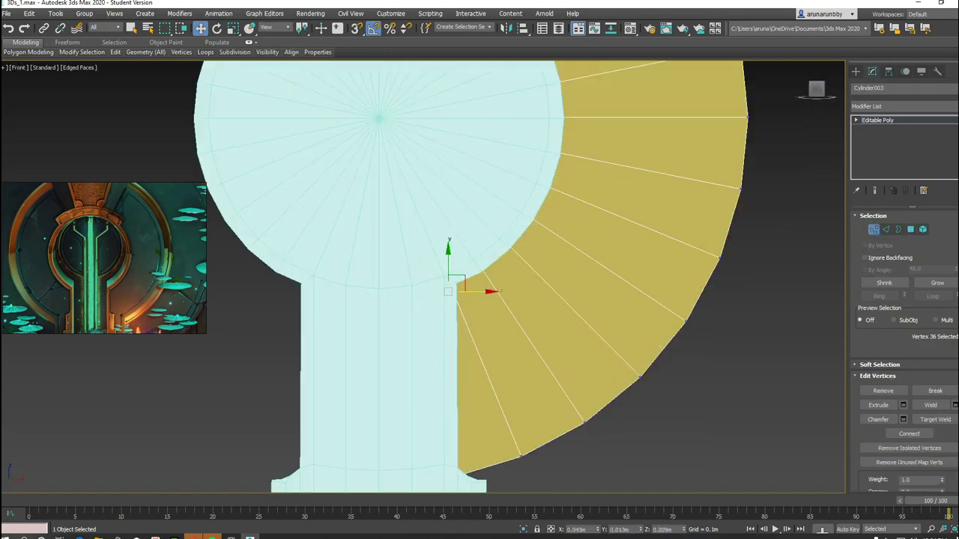
{"action": "scroll", "coordinate": [450, 292], "scroll_direction": "up", "scroll_amount": 5}
{"action": "scroll", "coordinate": [450, 292], "scroll_direction": "down", "scroll_amount": 5}
{"action": "middle_click_drag", "start_coordinate": [449, 292], "coordinate": [480, 285], "text": "alt"}
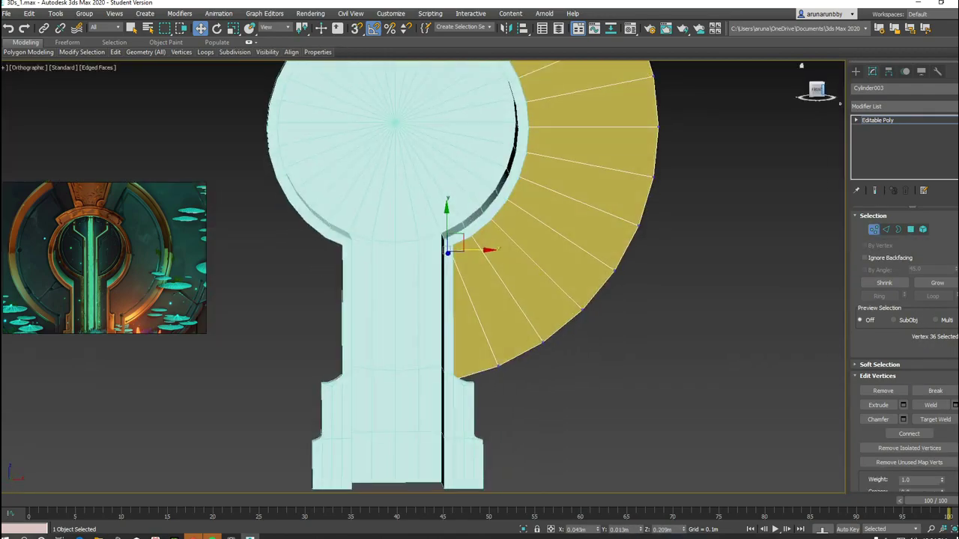
{"action": "scroll", "coordinate": [524, 255], "scroll_direction": "down", "scroll_amount": 3}
{"action": "key", "text": "4"}
{"action": "scroll", "coordinate": [539, 248], "scroll_direction": "down", "scroll_amount": 3}
{"action": "middle_click_drag", "start_coordinate": [540, 248], "coordinate": [555, 209], "text": "alt"}
{"action": "key", "text": "f"}
Extrude the half ring's bottom polygon down beside the stem's base and check it from behind.
{"action": "key", "text": "shift+e"}
{"action": "scroll", "coordinate": [742, 187], "scroll_direction": "up", "scroll_amount": 3}
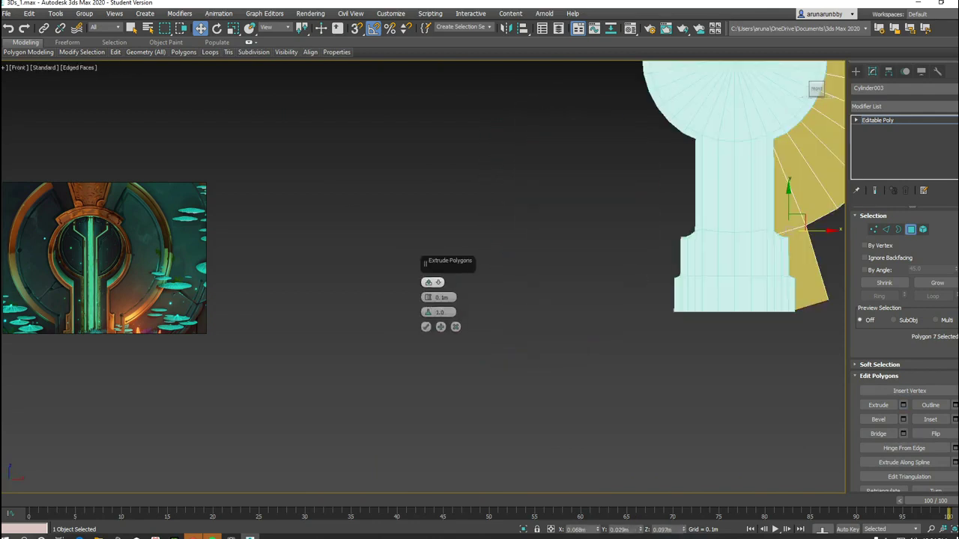
{"action": "left_click", "coordinate": [425, 311]}
{"action": "middle_click_drag", "start_coordinate": [426, 311], "coordinate": [193, 350]}
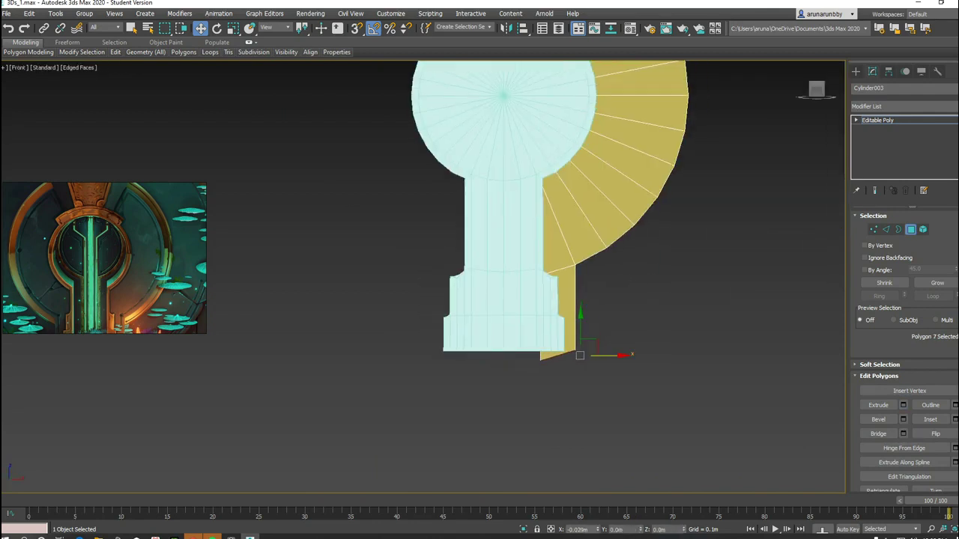
{"action": "middle_click_drag", "start_coordinate": [525, 299], "coordinate": [569, 269], "text": "alt"}
{"action": "scroll", "coordinate": [907, 337], "scroll_direction": "down", "scroll_amount": 3}
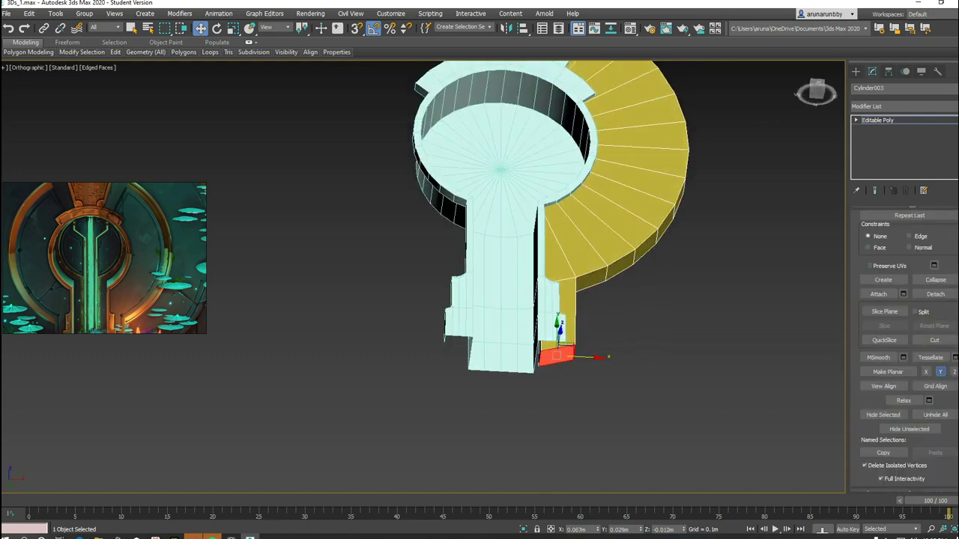
{"action": "scroll", "coordinate": [542, 415], "scroll_direction": "up", "scroll_amount": 4}
{"action": "middle_click_drag", "start_coordinate": [569, 300], "coordinate": [637, 277], "text": "alt"}
{"action": "scroll", "coordinate": [592, 337], "scroll_direction": "down", "scroll_amount": 4}
{"action": "scroll", "coordinate": [592, 374], "scroll_direction": "up", "scroll_amount": 4}
{"action": "middle_click_drag", "start_coordinate": [591, 337], "coordinate": [621, 322], "text": "alt"}
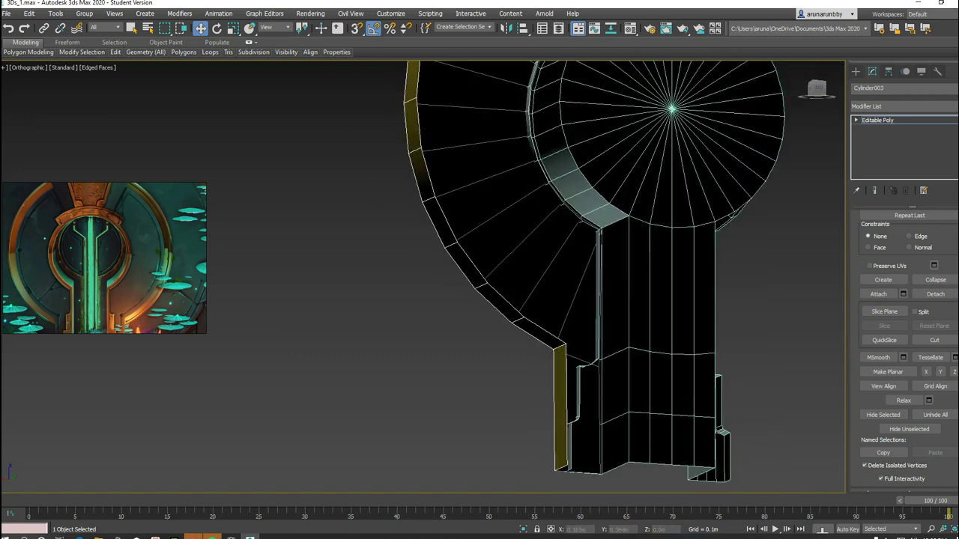
{"action": "scroll", "coordinate": [603, 315], "scroll_direction": "down", "scroll_amount": 3}
In the wireframe front view, move the ring's outer top vertex onto the cyan crown's edge.
{"action": "key", "text": "f"}
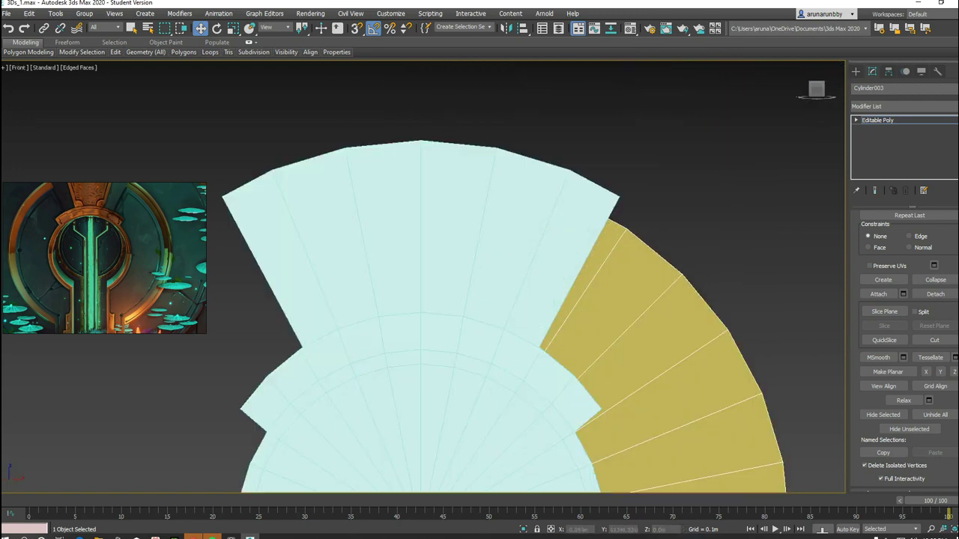
{"action": "key", "text": "F3"}
{"action": "scroll", "coordinate": [905, 352], "scroll_direction": "up", "scroll_amount": 5}
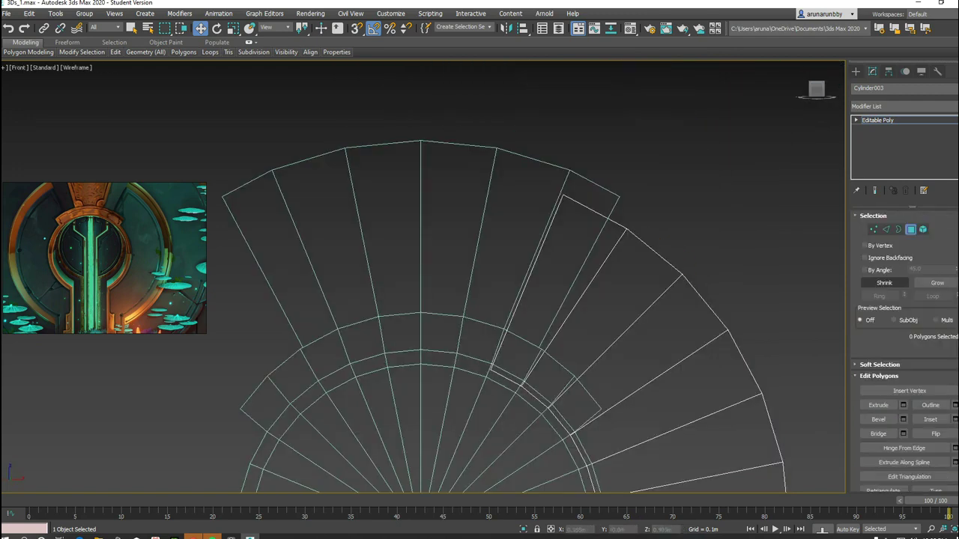
{"action": "scroll", "coordinate": [905, 352], "scroll_direction": "down", "scroll_amount": 5}
{"action": "left_click", "coordinate": [626, 228]}
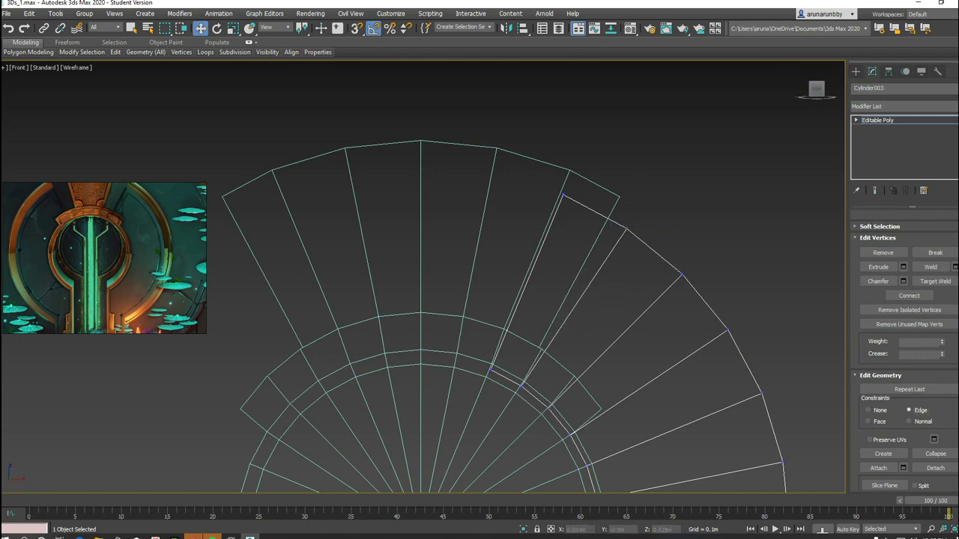
{"action": "scroll", "coordinate": [494, 371], "scroll_direction": "up", "scroll_amount": 5}
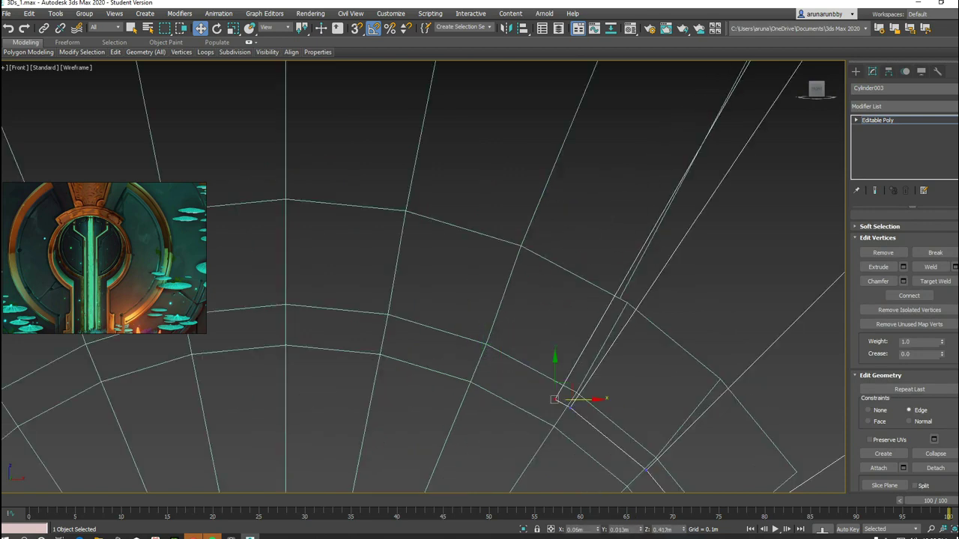
{"action": "scroll", "coordinate": [551, 431], "scroll_direction": "down", "scroll_amount": 3}
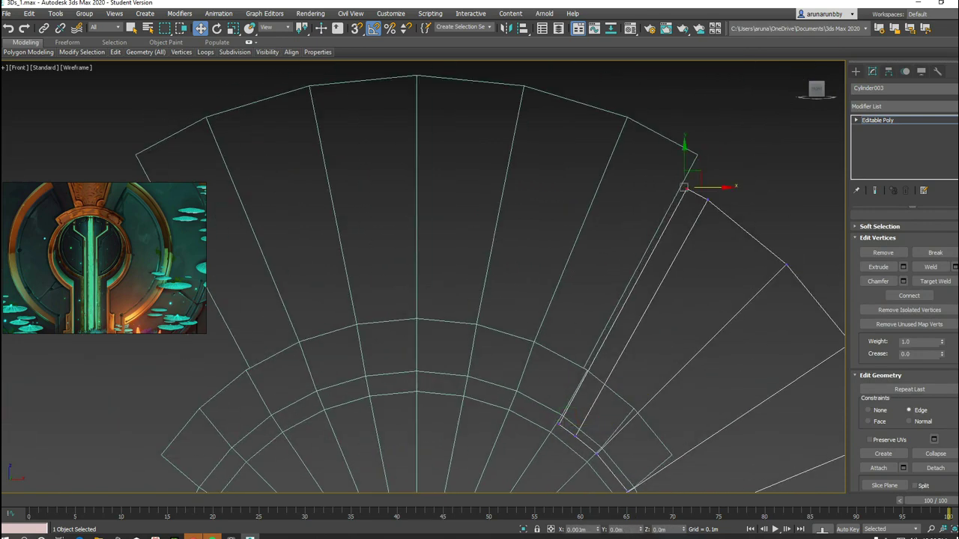
Move the inner corner vertex of the ring end onto the crown edge, then clear the selection.
{"action": "key", "text": "F3"}
{"action": "left_click", "coordinate": [558, 423]}
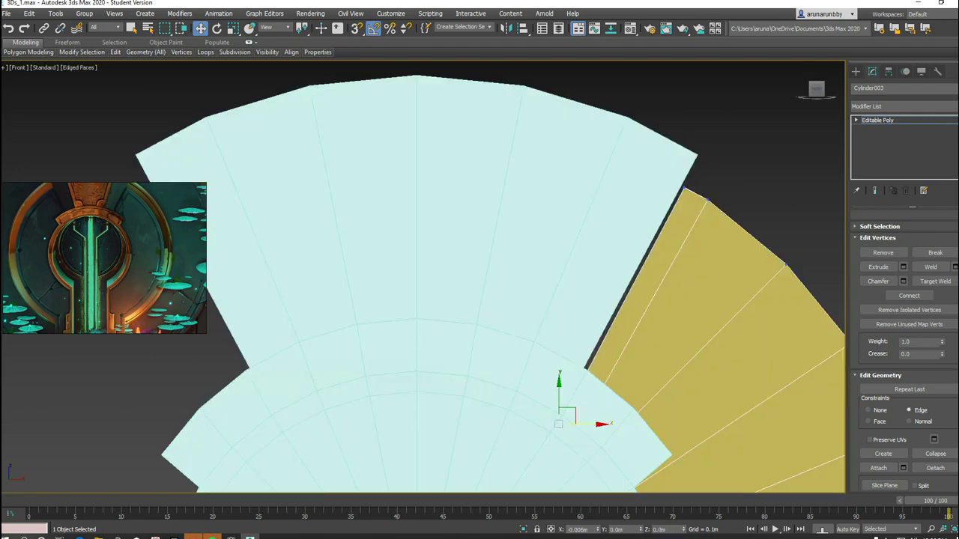
{"action": "scroll", "coordinate": [543, 159], "scroll_direction": "down", "scroll_amount": 5}
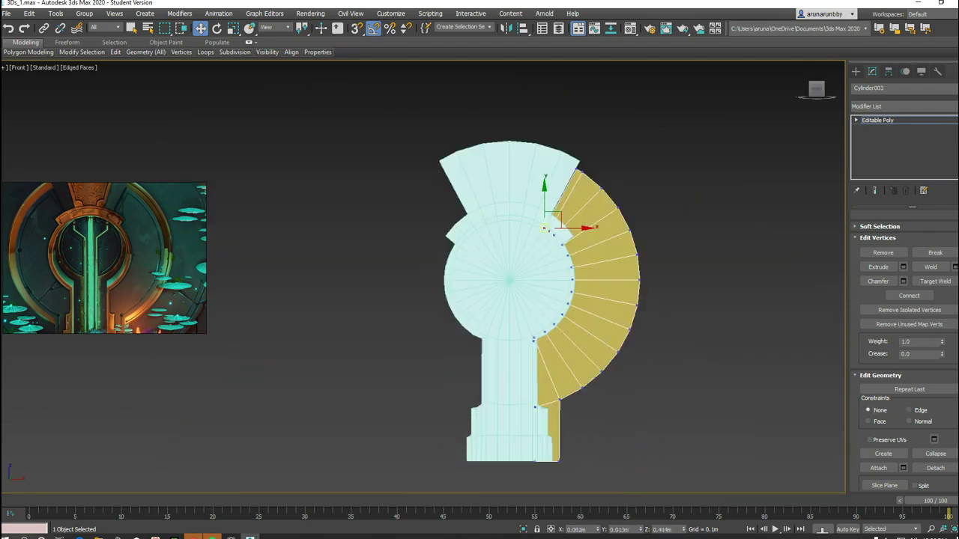
{"action": "middle_click_drag", "start_coordinate": [543, 159], "coordinate": [801, 99], "text": "alt"}
{"action": "left_click", "coordinate": [816, 94]}
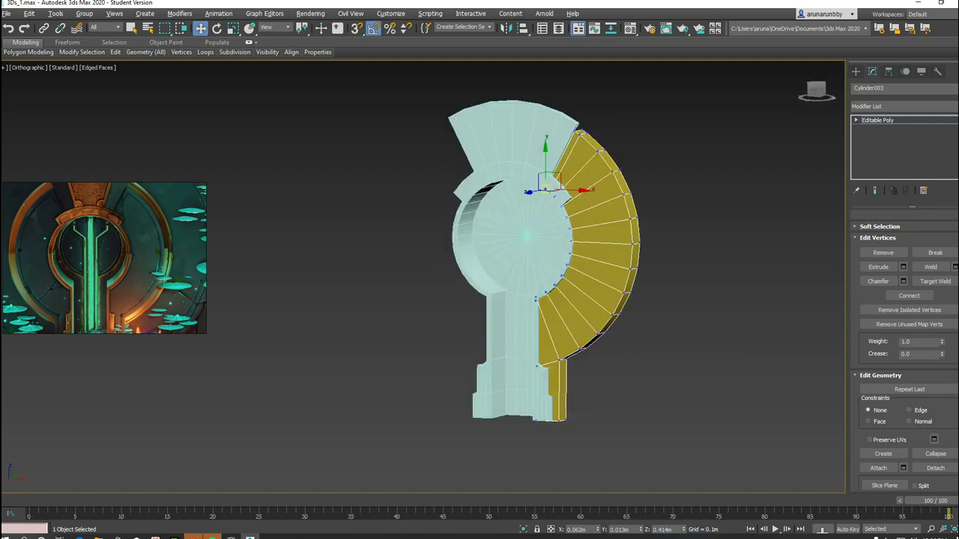
{"action": "key", "text": "ctrl+d"}
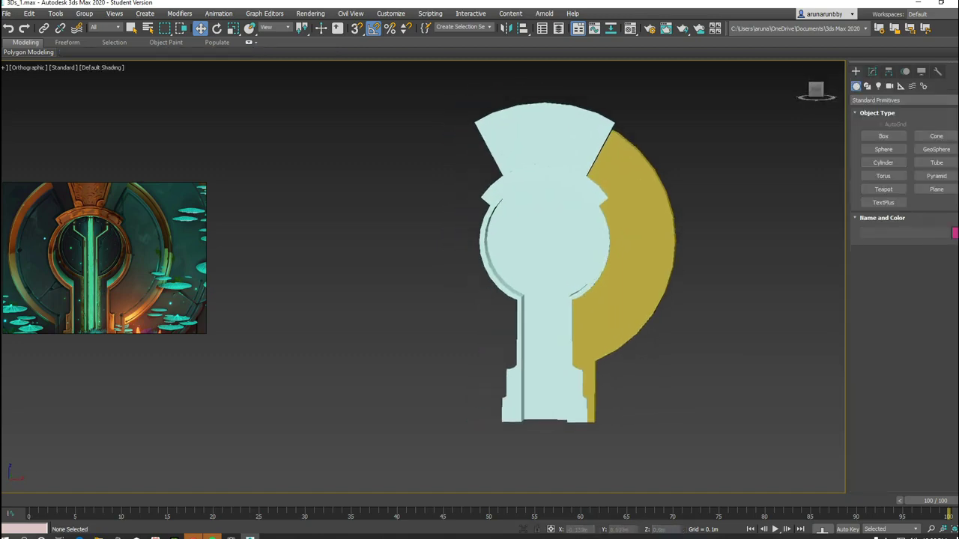
Mirror a copy of the half ring to complete the yellow ring on the left.
{"action": "middle_click_drag", "start_coordinate": [600, 262], "coordinate": [634, 263]}
{"action": "left_click", "coordinate": [504, 28]}
{"action": "left_click", "coordinate": [430, 311]}
{"action": "left_click", "coordinate": [450, 375]}
{"action": "key", "text": "ctrl+d"}
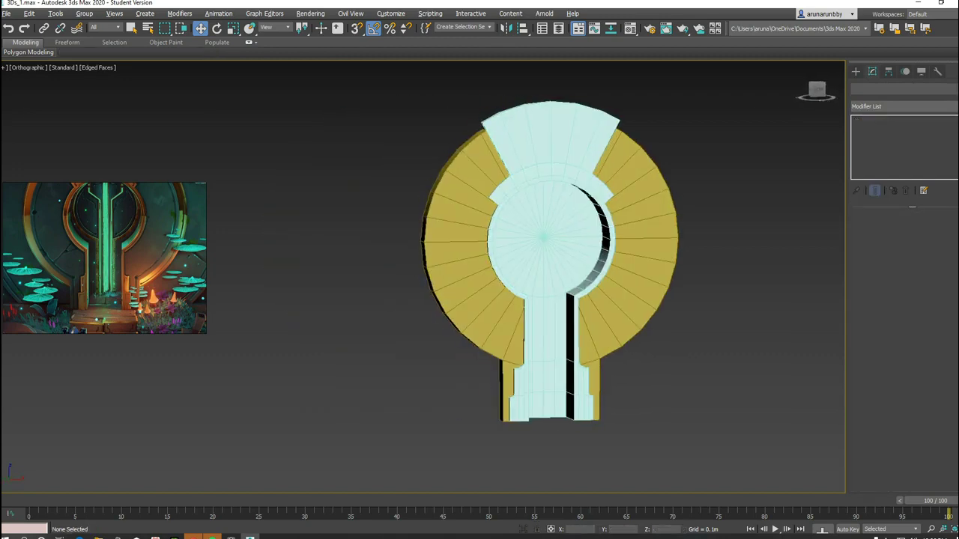
Draw a thin cylinder disc centred on the keyhole in the Front view.
{"action": "key", "text": "f"}
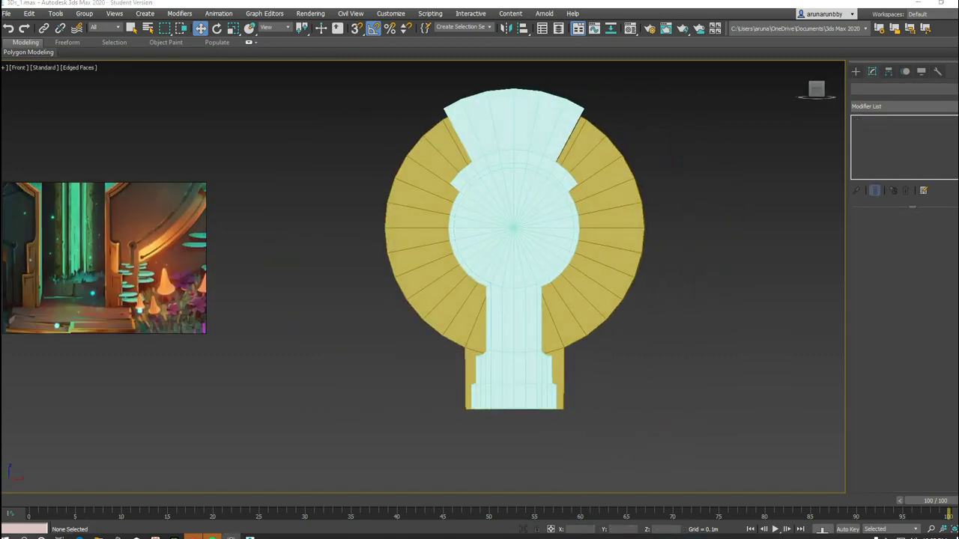
{"action": "scroll", "coordinate": [553, 325], "scroll_direction": "down", "scroll_amount": 2}
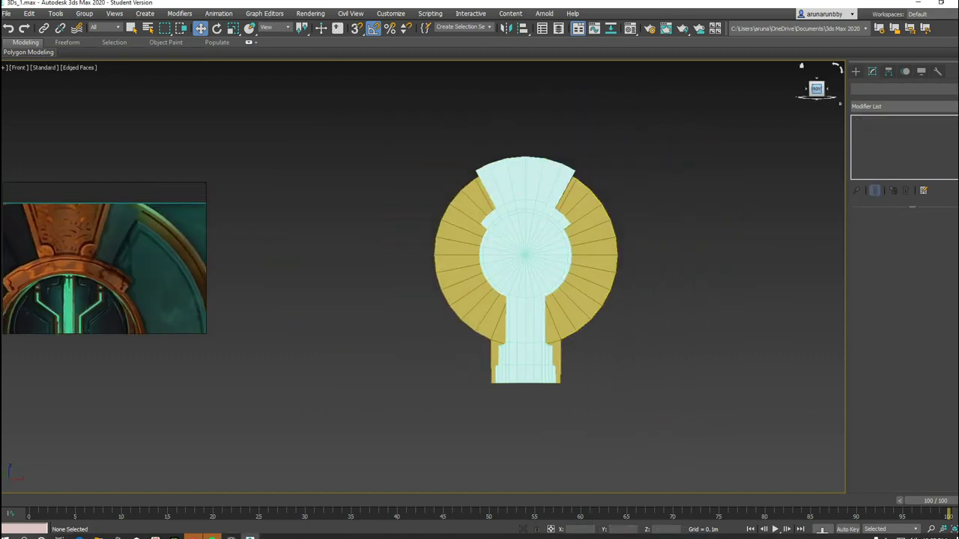
{"action": "key", "text": "z"}
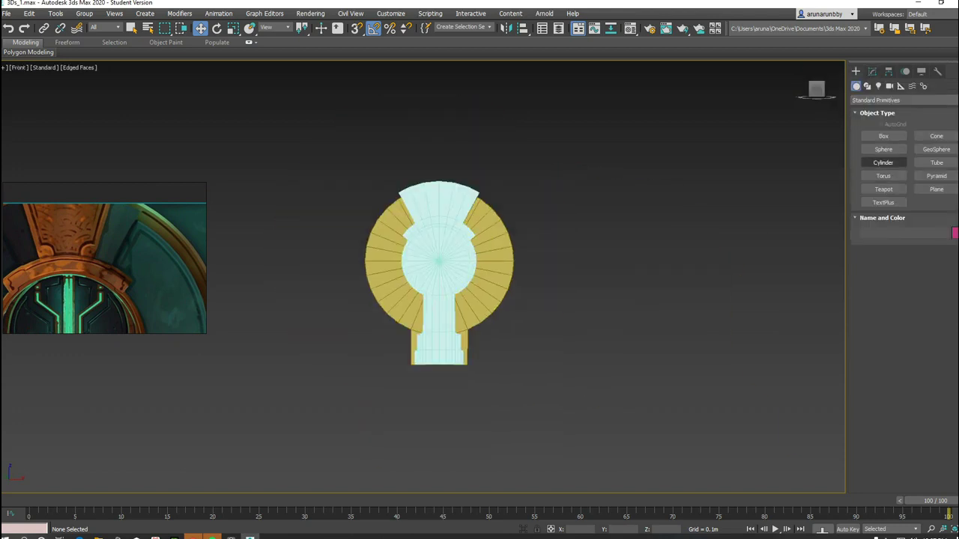
{"action": "left_click", "coordinate": [883, 163]}
{"action": "scroll", "coordinate": [439, 262], "scroll_direction": "up", "scroll_amount": 3}
{"action": "left_click_drag", "start_coordinate": [436, 247], "coordinate": [605, 248]}
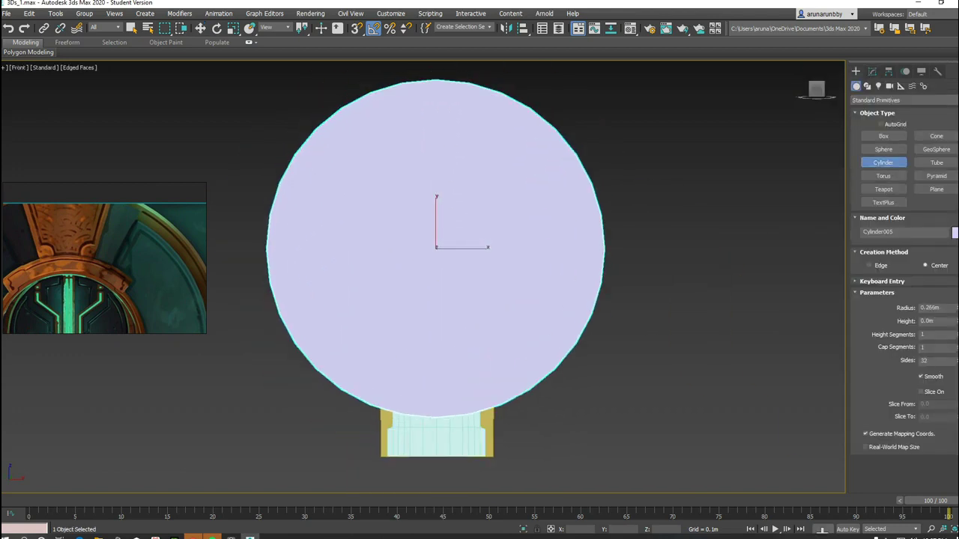
{"action": "middle_click_drag", "start_coordinate": [450, 300], "coordinate": [586, 324], "text": "alt"}
{"action": "key", "text": "w"}
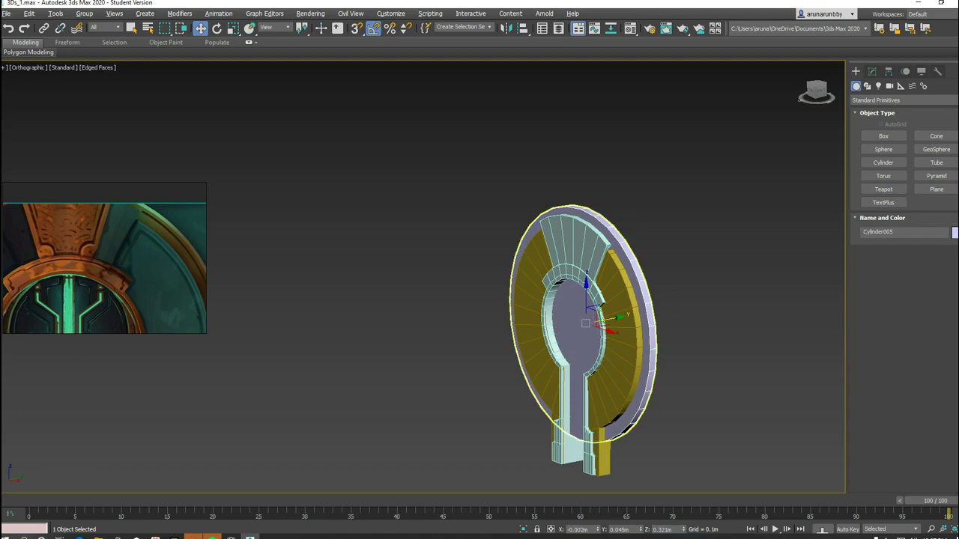
{"action": "key", "text": "f"}
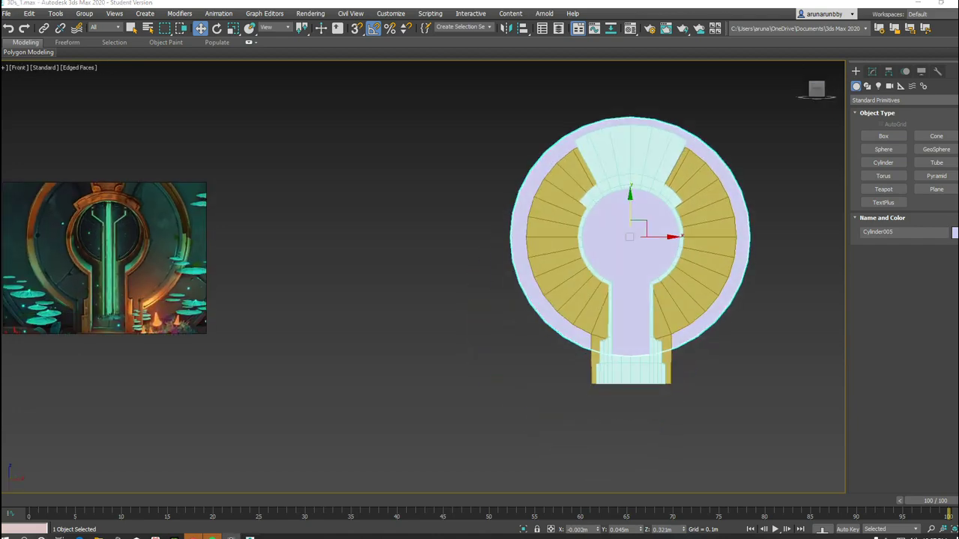
Shrink the new disc's radius to 0.251m.
{"action": "left_click", "coordinate": [872, 71]}
{"action": "left_click_drag", "start_coordinate": [956, 231], "coordinate": [956, 239]}
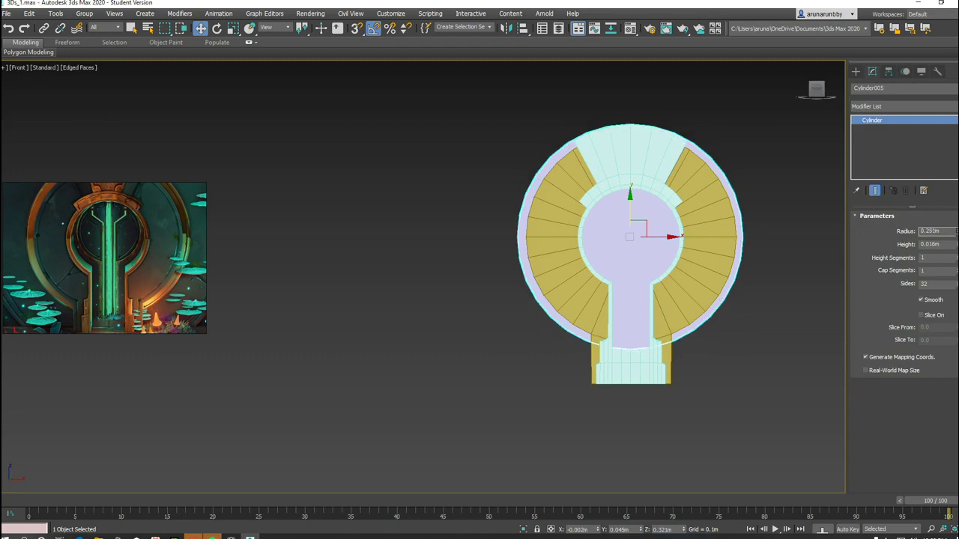
{"action": "left_click", "coordinate": [918, 228]}
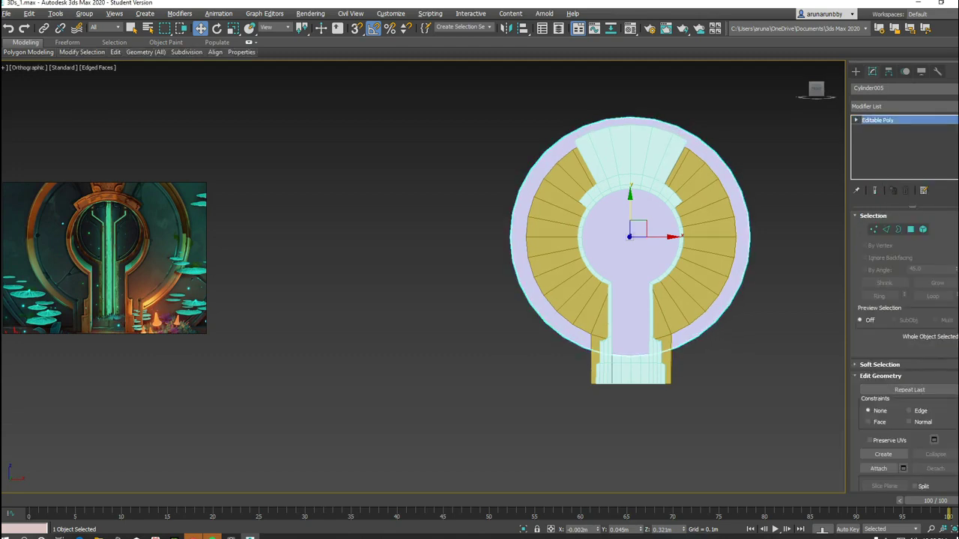
{"action": "middle_click_drag", "start_coordinate": [629, 247], "coordinate": [749, 247], "text": "alt"}
{"action": "scroll", "coordinate": [636, 277], "scroll_direction": "up", "scroll_amount": 5}
{"action": "left_click", "coordinate": [856, 72]}
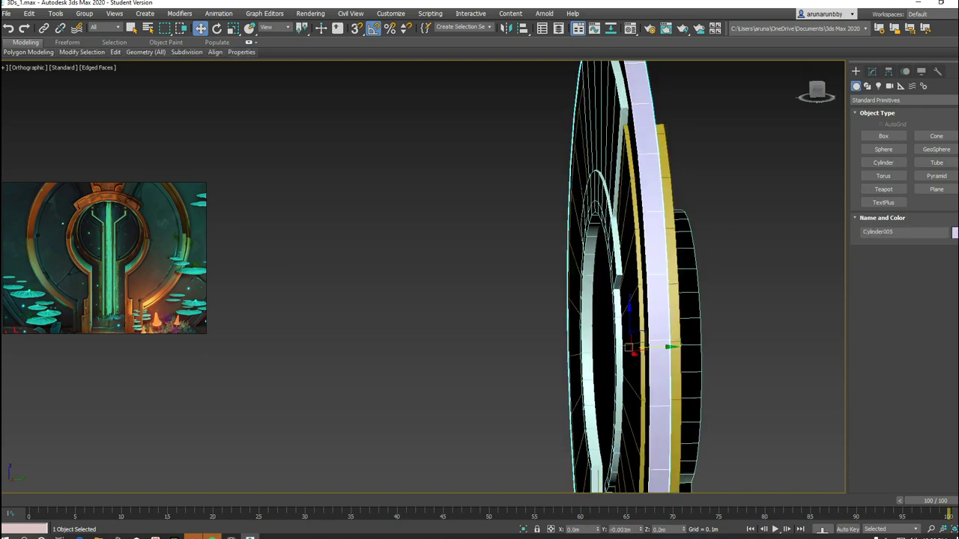
Frame the door mesh front-on and select a polygon at the bottom of the stem.
{"action": "key", "text": "f"}
{"action": "key", "text": "z"}
{"action": "mouse_move", "coordinate": [569, 262]}
{"action": "middle_mouse_down", "text": "alt"}
{"action": "mouse_move", "coordinate": [644, 262]}
{"action": "mouse_move", "coordinate": [569, 262]}
{"action": "middle_mouse_up", "text": "alt"}
{"action": "key", "text": "4"}
{"action": "key", "text": "z"}
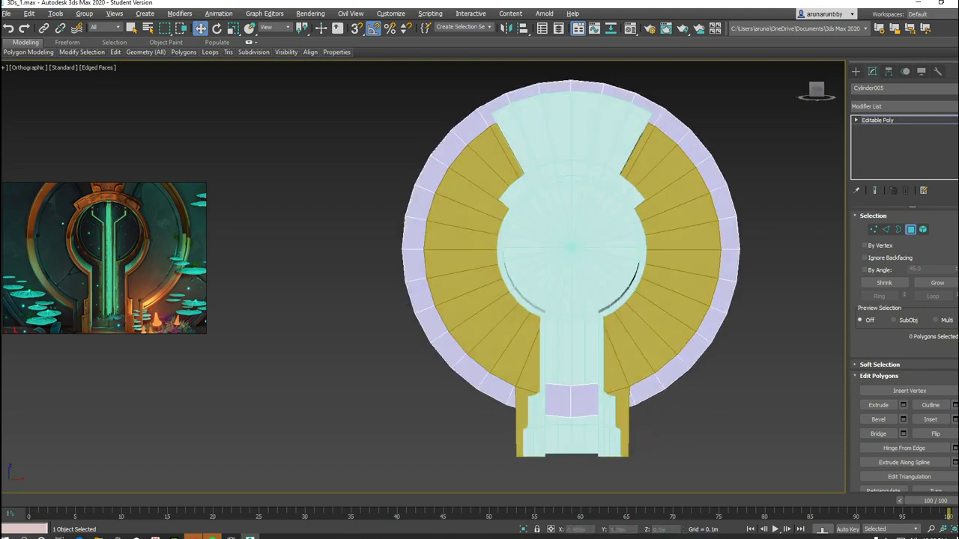
{"action": "key", "text": "f"}
{"action": "scroll", "coordinate": [556, 390], "scroll_direction": "up", "scroll_amount": 3}
{"action": "left_click", "coordinate": [559, 379]}
Inspect the reworked stem from an angle and in wireframe.
{"action": "middle_click_drag", "start_coordinate": [576, 299], "coordinate": [599, 299], "text": "alt"}
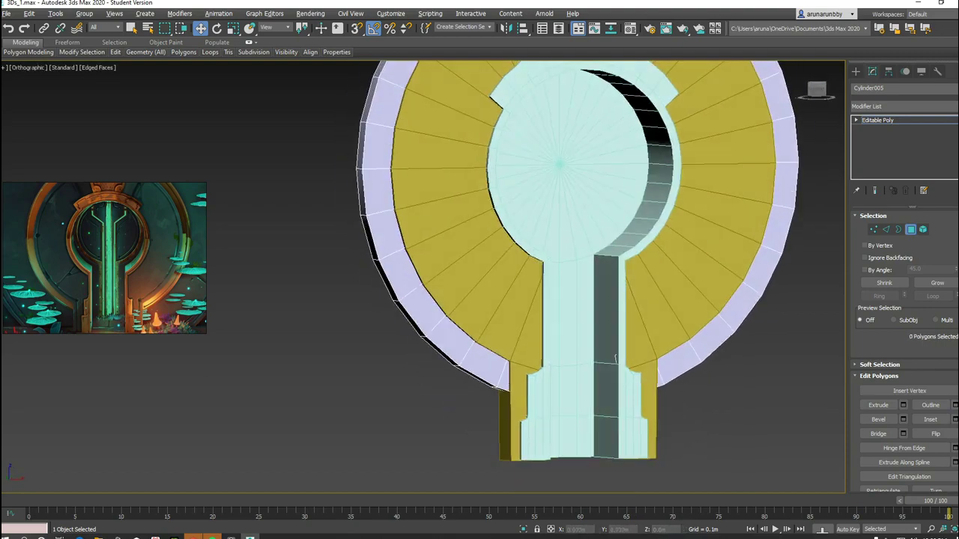
{"action": "key", "text": "f"}
{"action": "scroll", "coordinate": [577, 299], "scroll_direction": "down", "scroll_amount": 3}
{"action": "middle_click_drag", "start_coordinate": [480, 248], "coordinate": [489, 242]}
{"action": "key", "text": "F3"}
{"action": "scroll", "coordinate": [517, 367], "scroll_direction": "up", "scroll_amount": 5}
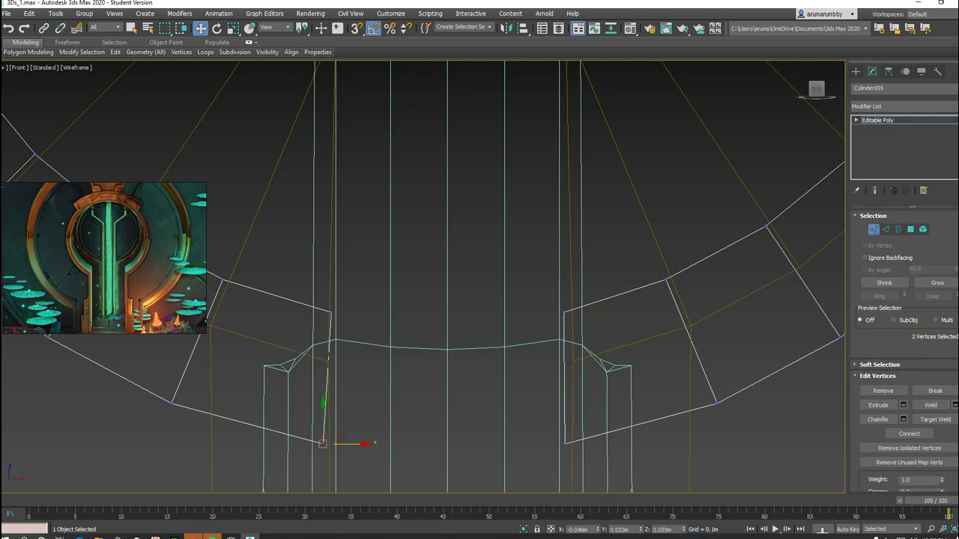
{"action": "key", "text": "F3"}
{"action": "scroll", "coordinate": [479, 300], "scroll_direction": "down", "scroll_amount": 4}
{"action": "middle_click_drag", "start_coordinate": [480, 300], "coordinate": [509, 299], "text": "alt"}
Deselect the door, frame it front-on, and bring up Save As with the file-list context menu.
{"action": "key", "text": "ctrl+d"}
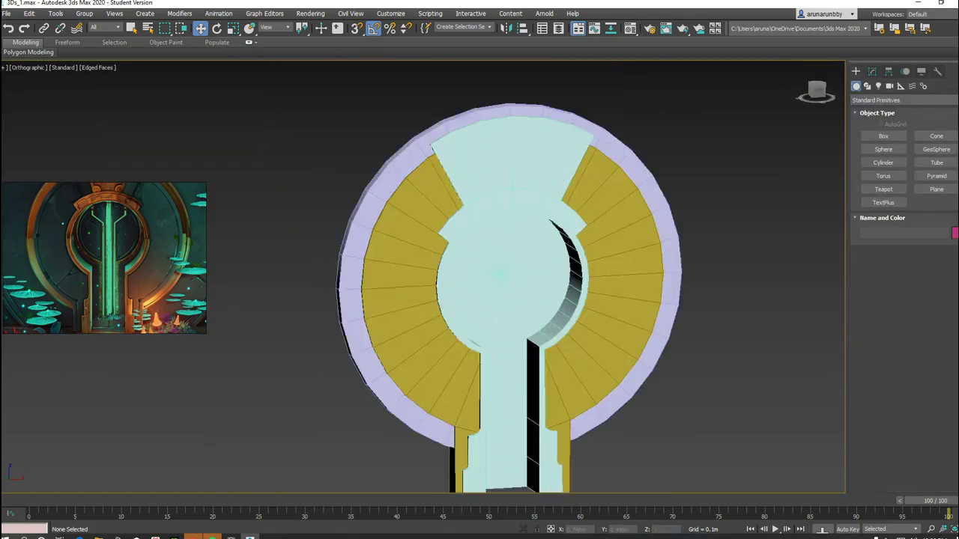
{"action": "scroll", "coordinate": [734, 314], "scroll_direction": "up", "scroll_amount": 3}
{"action": "scroll", "coordinate": [734, 315], "scroll_direction": "up", "scroll_amount": 5}
{"action": "scroll", "coordinate": [577, 262], "scroll_direction": "down", "scroll_amount": 6}
{"action": "middle_click_drag", "start_coordinate": [479, 300], "coordinate": [749, 188]}
{"action": "key", "text": "shift+z"}
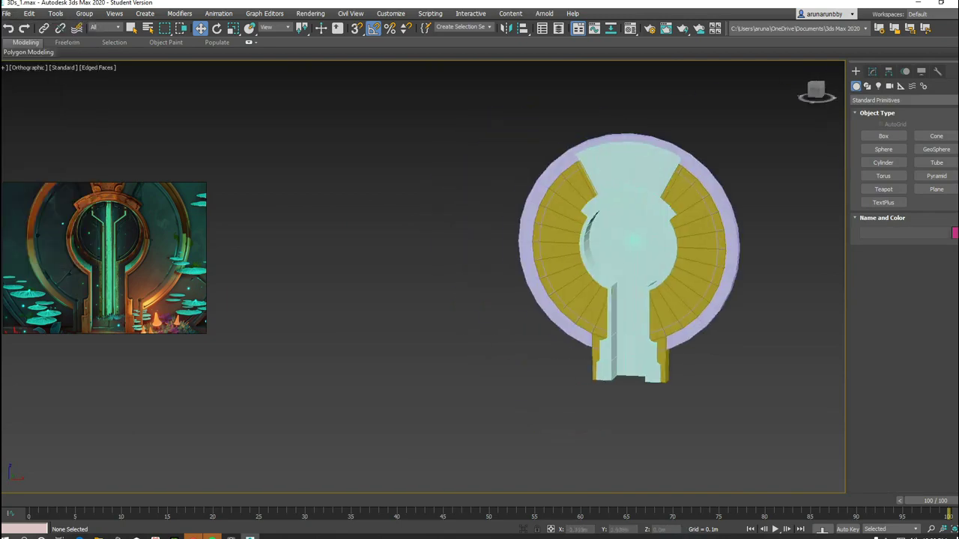
{"action": "key", "text": "ctrl+shift+s"}
{"action": "right_click", "coordinate": [507, 279]}
Create a 3Ds folder on the Desktop, close the dialog, and select the keyhole door mesh.
{"action": "left_click", "coordinate": [659, 372]}
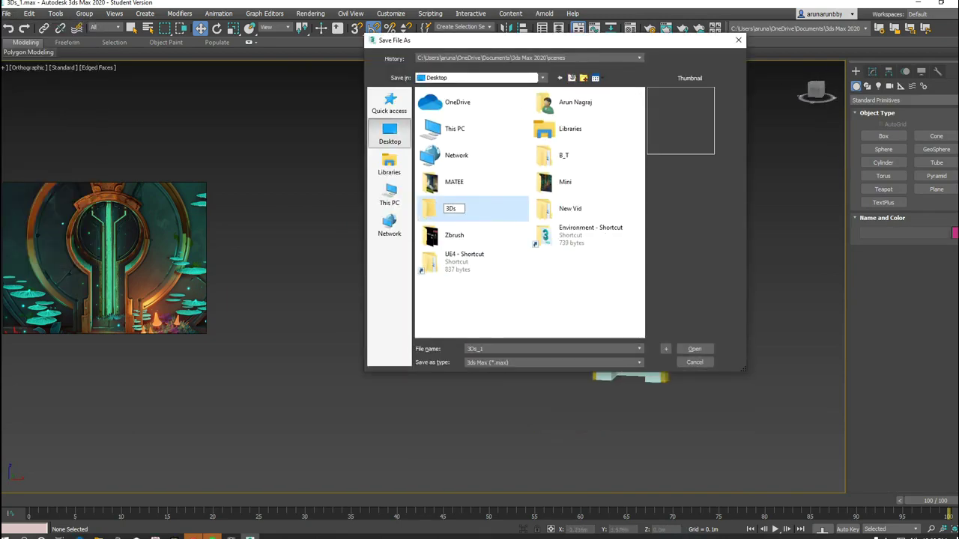
{"action": "key", "text": "Return"}
{"action": "key", "text": "f"}
{"action": "scroll", "coordinate": [452, 225], "scroll_direction": "up", "scroll_amount": 5}
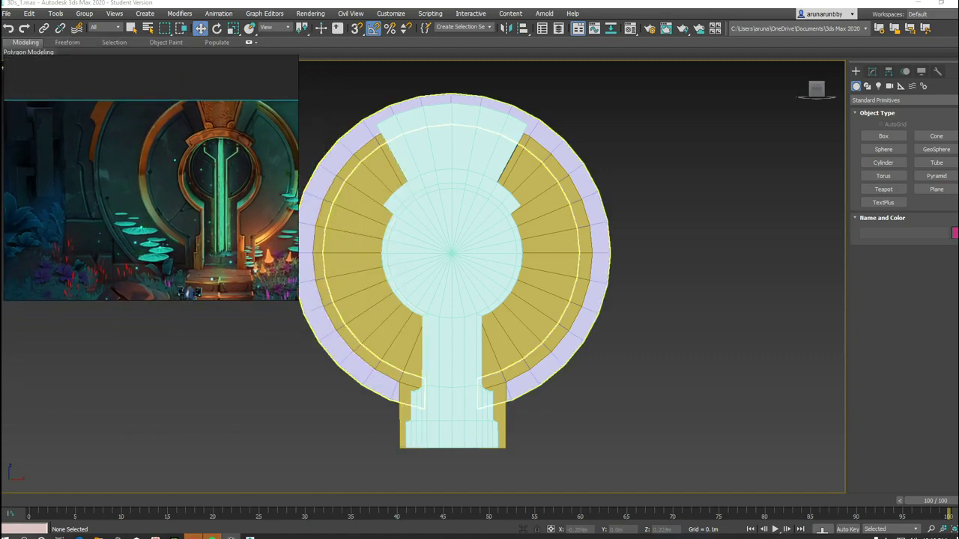
{"action": "left_click", "coordinate": [451, 255]}
Draw a large cylinder disc and move it back behind the door.
{"action": "key", "text": "4"}
{"action": "left_click", "coordinate": [855, 72]}
{"action": "left_click_drag", "start_coordinate": [561, 254], "coordinate": [765, 255]}
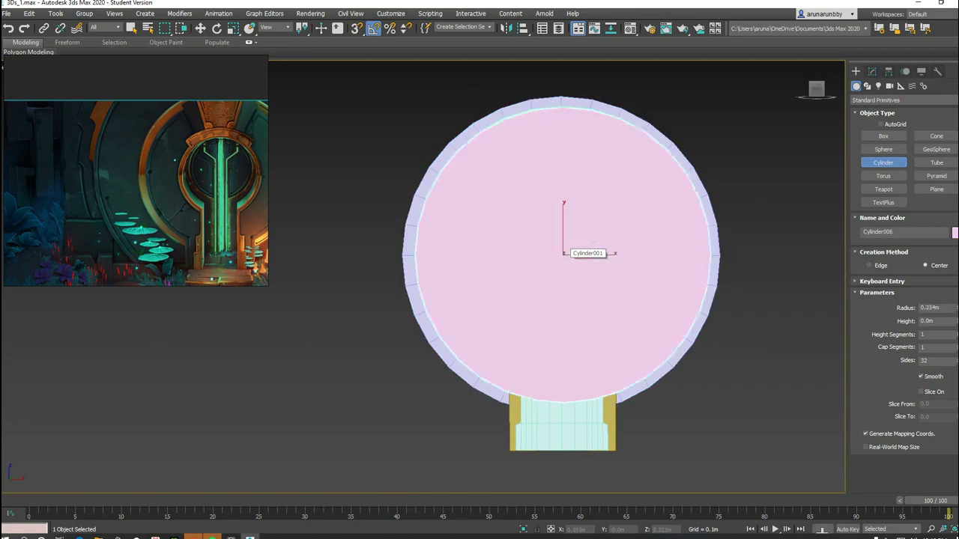
{"action": "key", "text": "F3"}
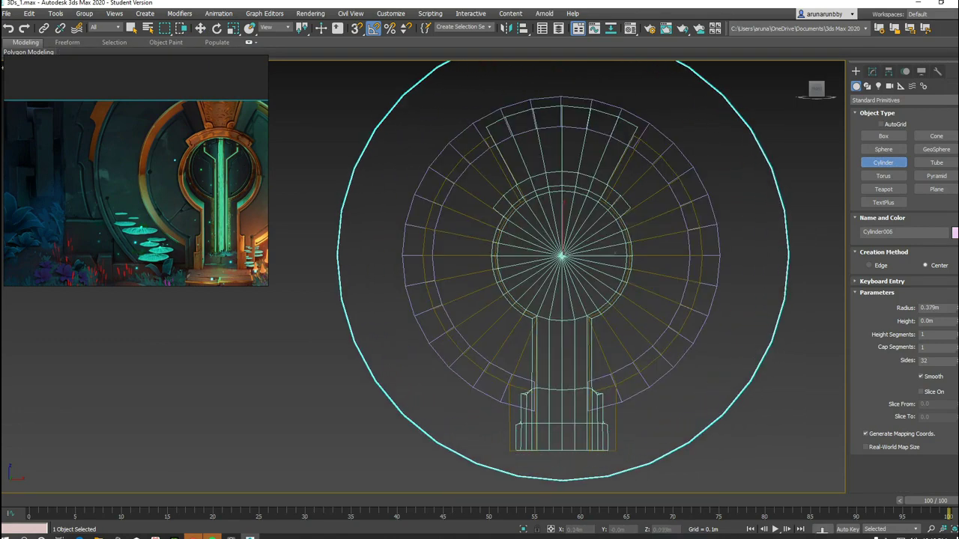
{"action": "scroll", "coordinate": [740, 427], "scroll_direction": "down", "scroll_amount": 3}
{"action": "key", "text": "F3"}
{"action": "key", "text": "w"}
{"action": "middle_click_drag", "start_coordinate": [704, 337], "coordinate": [750, 337], "text": "alt"}
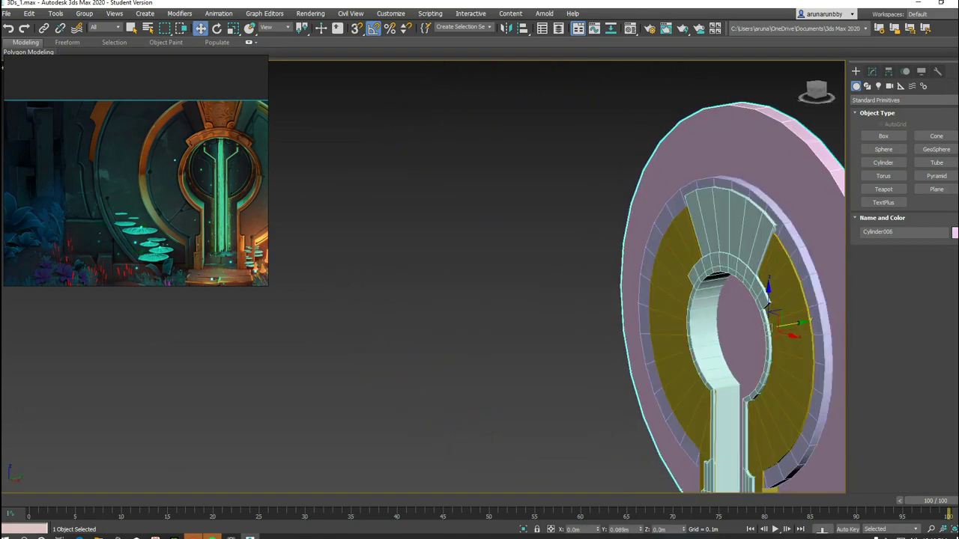
{"action": "scroll", "coordinate": [600, 299], "scroll_direction": "up", "scroll_amount": 3}
{"action": "left_click_drag", "start_coordinate": [597, 298], "coordinate": [580, 309]}
{"action": "middle_click_drag", "start_coordinate": [579, 311], "coordinate": [435, 310], "text": "alt"}
Convert the disc to Editable Poly and inset its front face by 0.129m.
{"action": "left_click", "coordinate": [872, 71]}
{"action": "right_click", "coordinate": [883, 119]}
{"action": "left_click", "coordinate": [899, 219]}
{"action": "key", "text": "4"}
{"action": "key", "text": "f"}
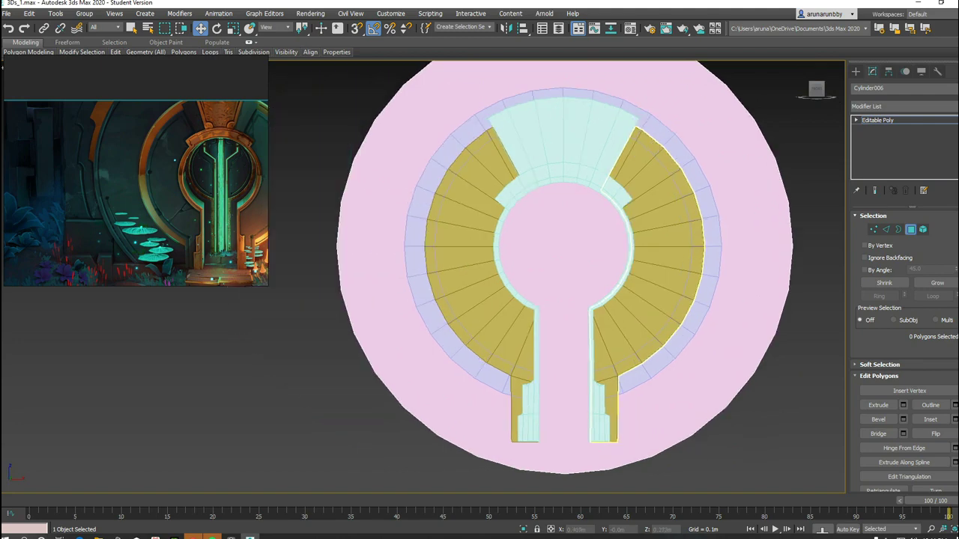
{"action": "left_click", "coordinate": [719, 164]}
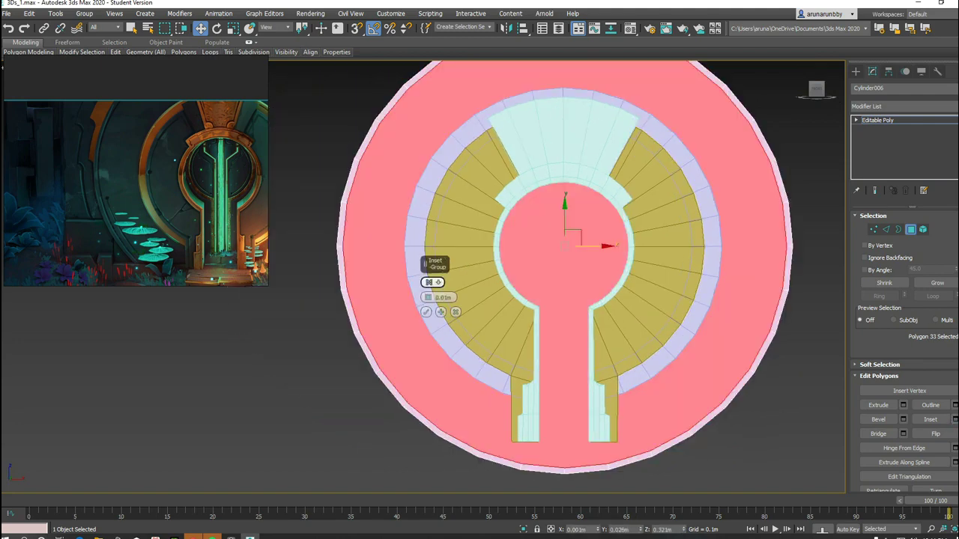
{"action": "left_click_drag", "start_coordinate": [428, 297], "coordinate": [427, 277]}
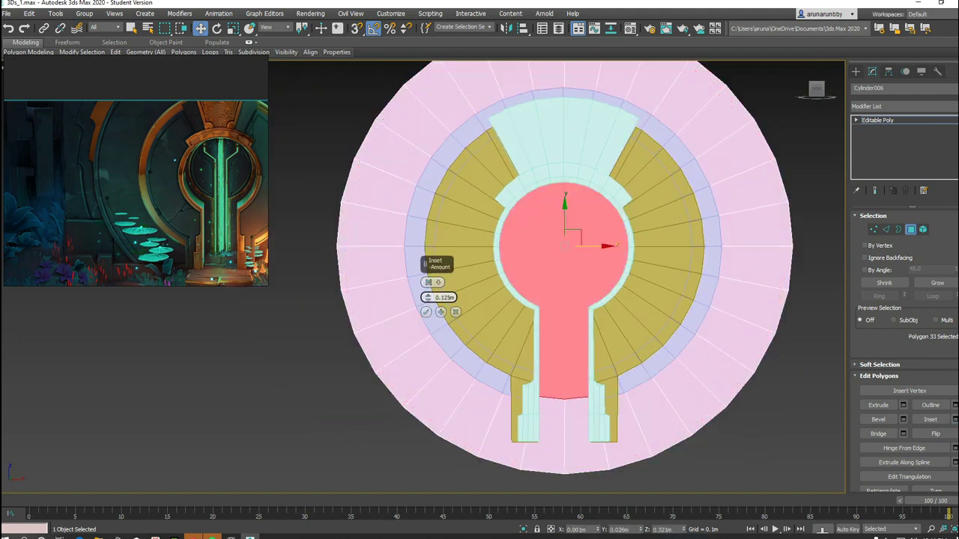
{"action": "key", "text": "F3"}
{"action": "key", "text": "F3"}
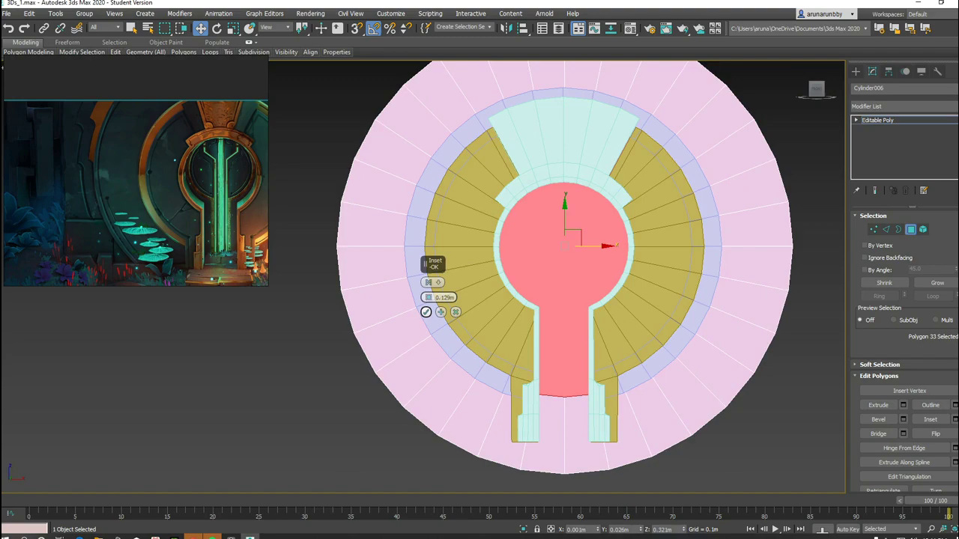
{"action": "left_click", "coordinate": [425, 311]}
Review the inset pink disc from front and tilted views.
{"action": "middle_click_drag", "start_coordinate": [565, 249], "coordinate": [599, 255], "text": "alt"}
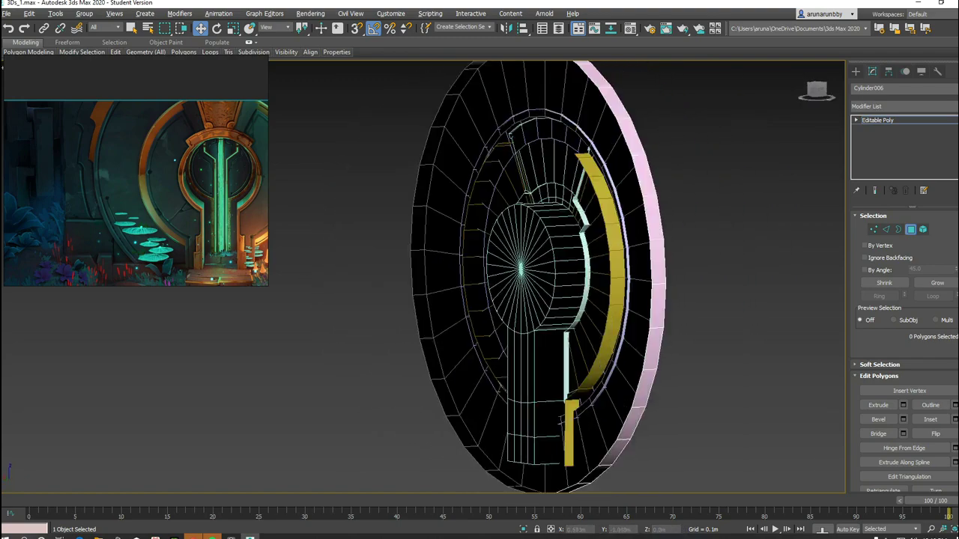
{"action": "key", "text": "f"}
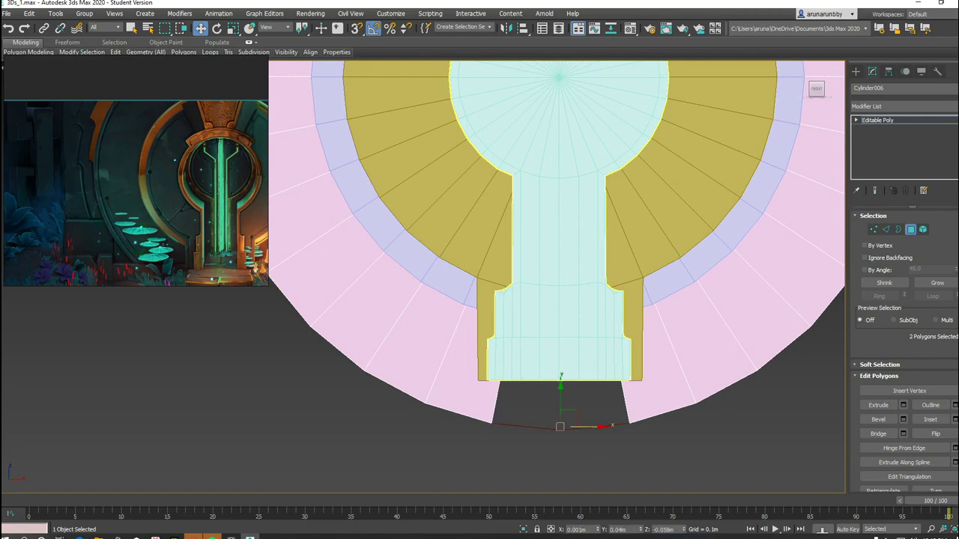
{"action": "scroll", "coordinate": [546, 260], "scroll_direction": "down", "scroll_amount": 3}
{"action": "scroll", "coordinate": [546, 261], "scroll_direction": "down", "scroll_amount": 2}
{"action": "scroll", "coordinate": [546, 260], "scroll_direction": "up", "scroll_amount": 3}
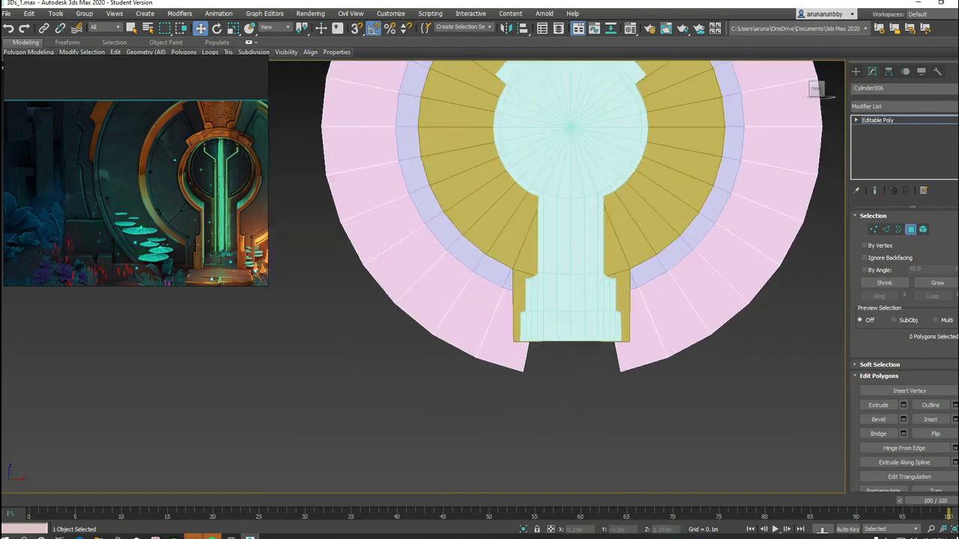
{"action": "scroll", "coordinate": [546, 261], "scroll_direction": "down", "scroll_amount": 3}
{"action": "scroll", "coordinate": [524, 284], "scroll_direction": "up", "scroll_amount": 3}
{"action": "scroll", "coordinate": [525, 285], "scroll_direction": "down", "scroll_amount": 5}
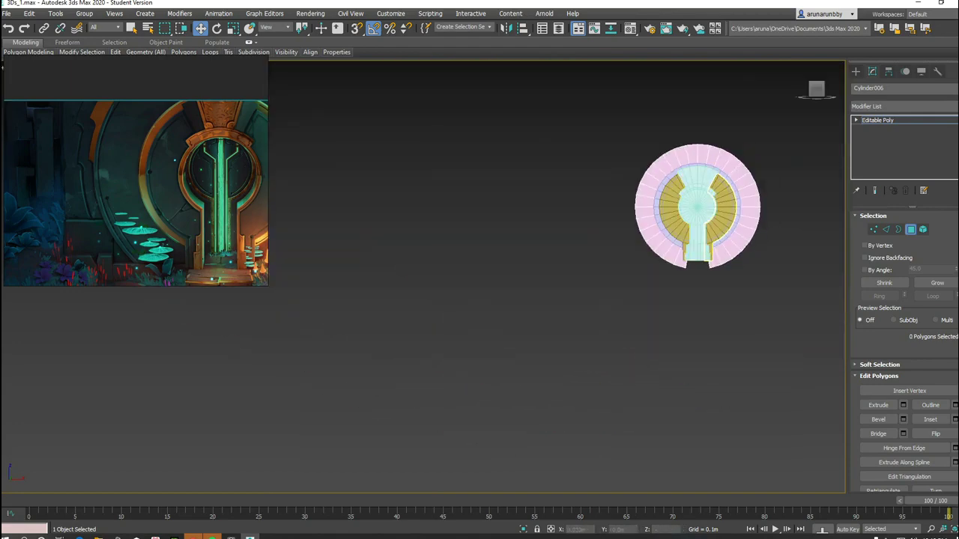
{"action": "left_click_drag", "start_coordinate": [817, 88], "coordinate": [801, 65]}
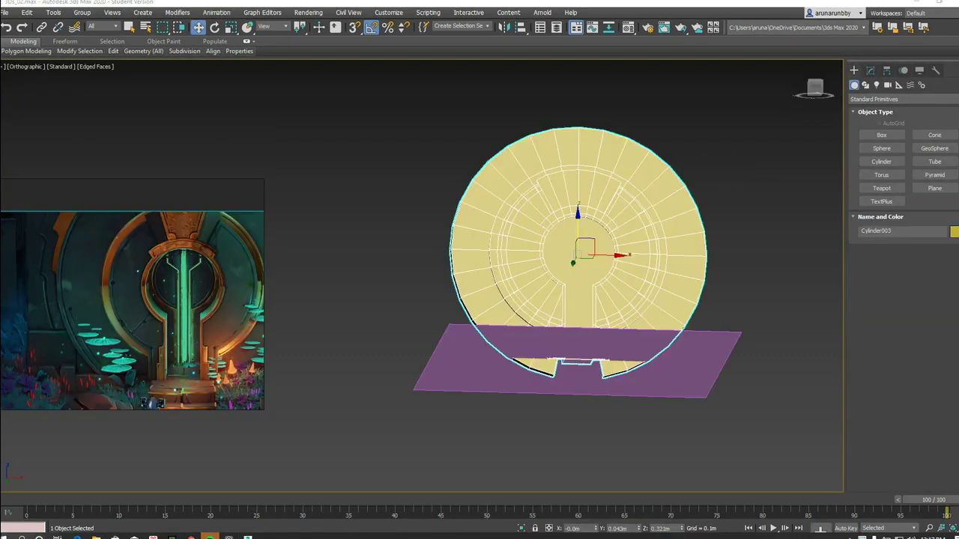
Start a Boolean compound on Cylinder003 and add Plane001 as an operand.
{"action": "left_click", "coordinate": [903, 99]}
{"action": "left_click", "coordinate": [892, 111]}
{"action": "left_click", "coordinate": [934, 202]}
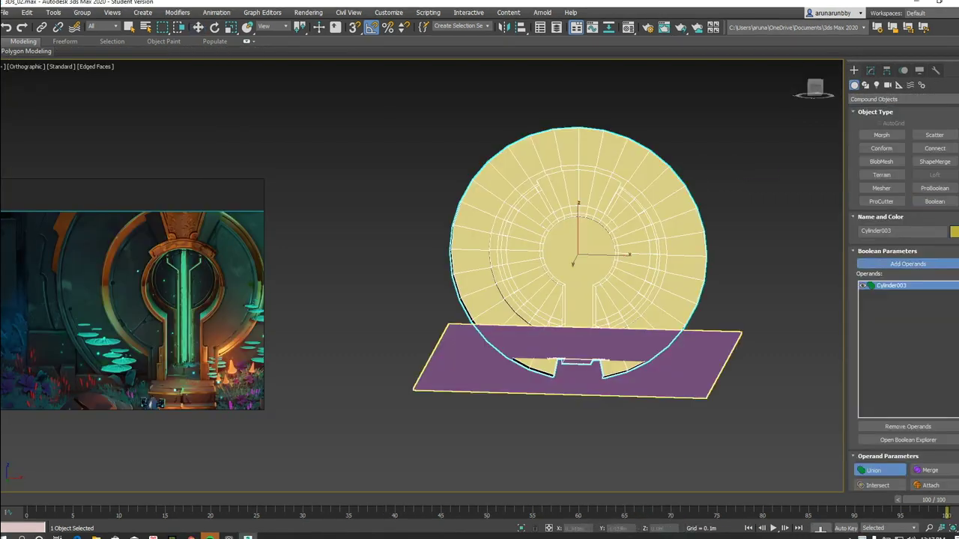
{"action": "left_click", "coordinate": [479, 374]}
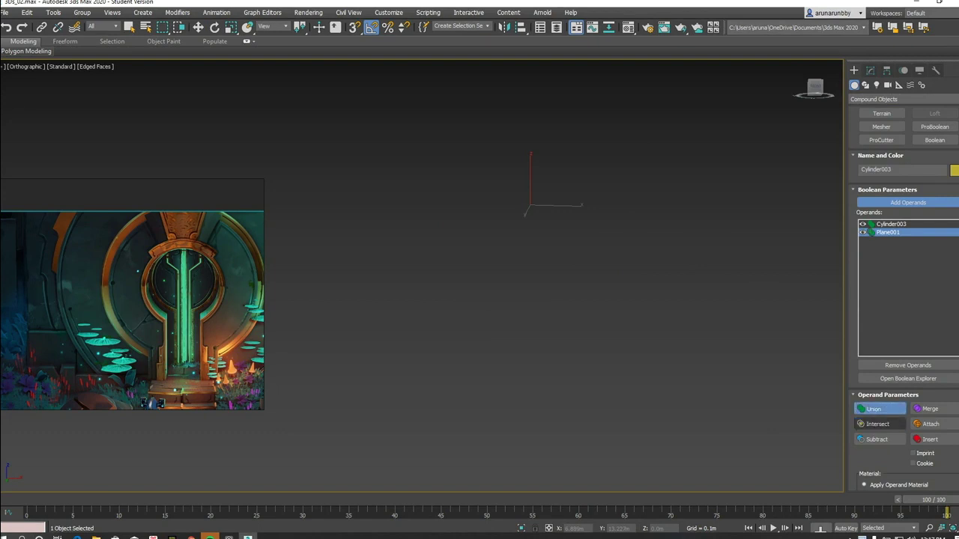
{"action": "right_click", "coordinate": [806, 341]}
Try Intersection for Plane001, then revert the operation to Union.
{"action": "key", "text": "z"}
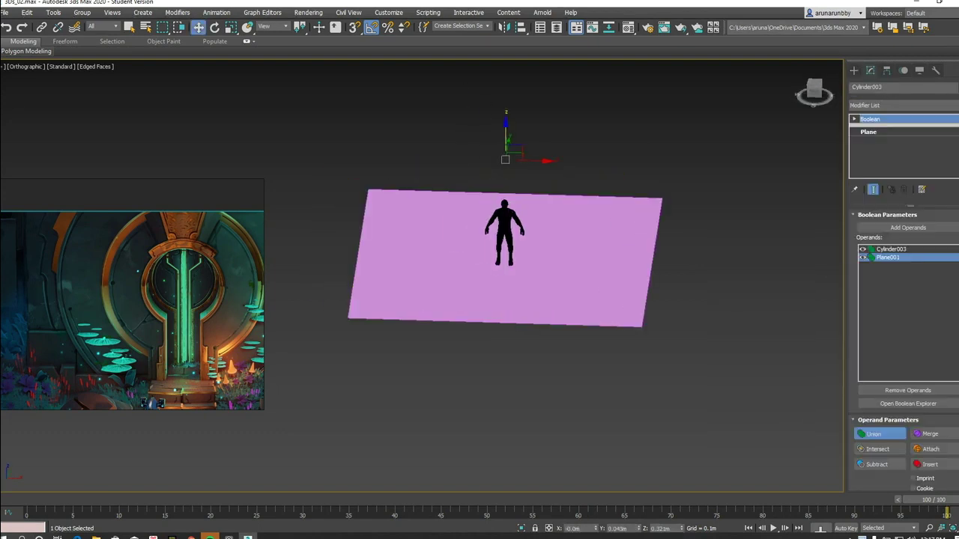
{"action": "left_click", "coordinate": [908, 227]}
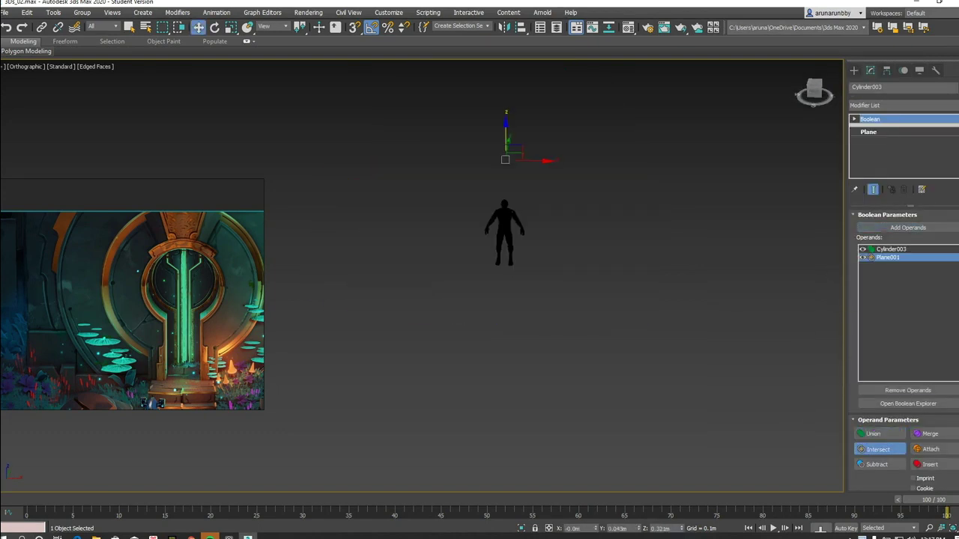
{"action": "left_click", "coordinate": [569, 285]}
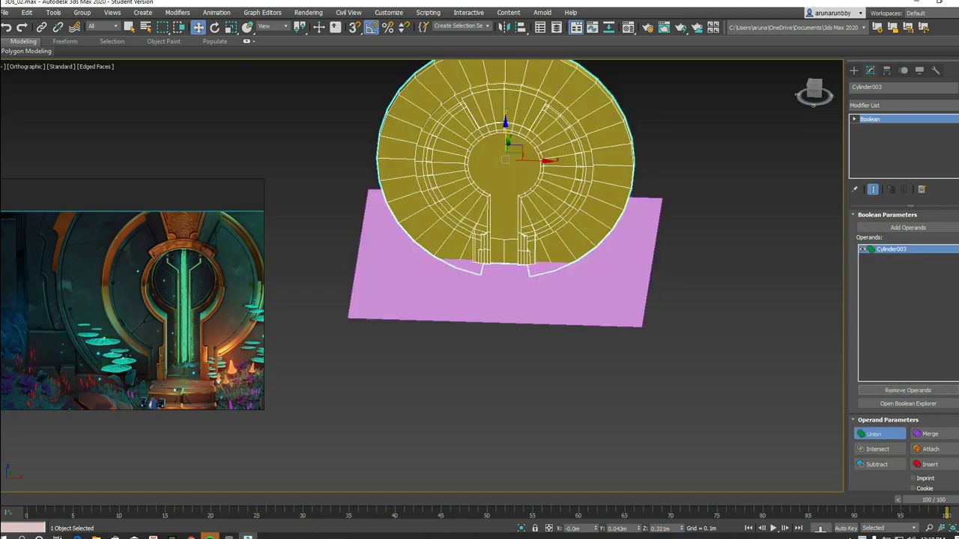
{"action": "key", "text": "ctrl+z"}
{"action": "left_click", "coordinate": [935, 202]}
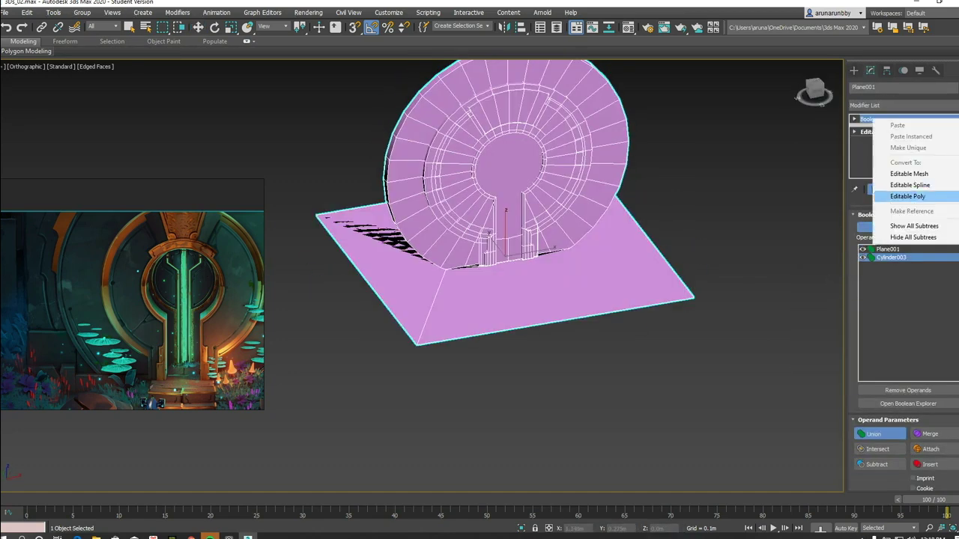
Convert the merged keyhole and floor to an editable poly and test-select the wall's bottom polygons.
{"action": "left_click", "coordinate": [908, 196]}
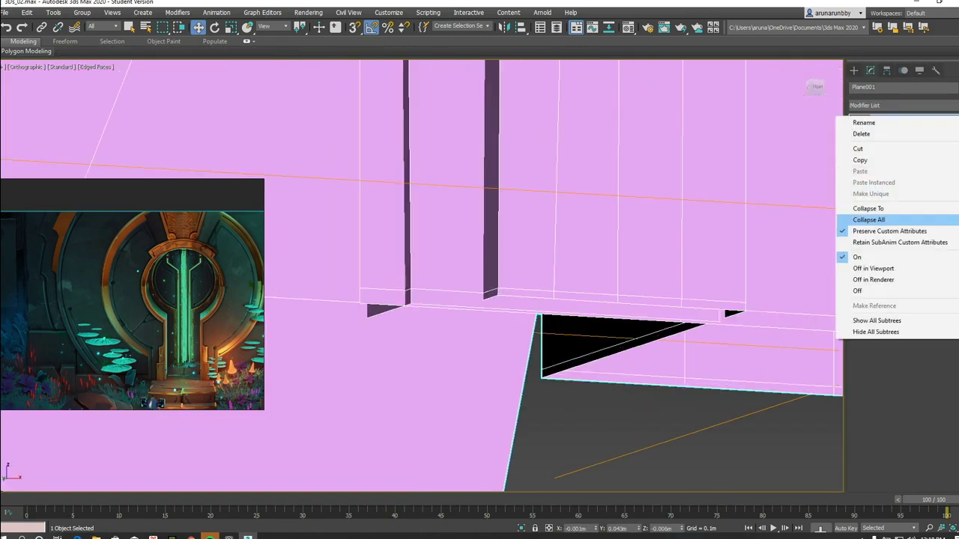
{"action": "scroll", "coordinate": [419, 277], "scroll_direction": "down", "scroll_amount": 3}
{"action": "scroll", "coordinate": [419, 277], "scroll_direction": "down", "scroll_amount": 2}
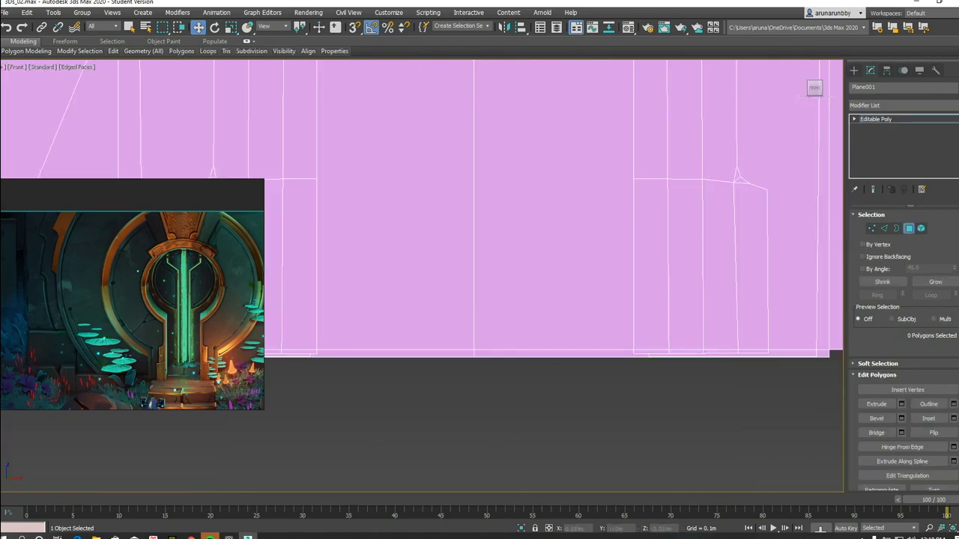
{"action": "left_click_drag", "start_coordinate": [391, 346], "coordinate": [842, 447]}
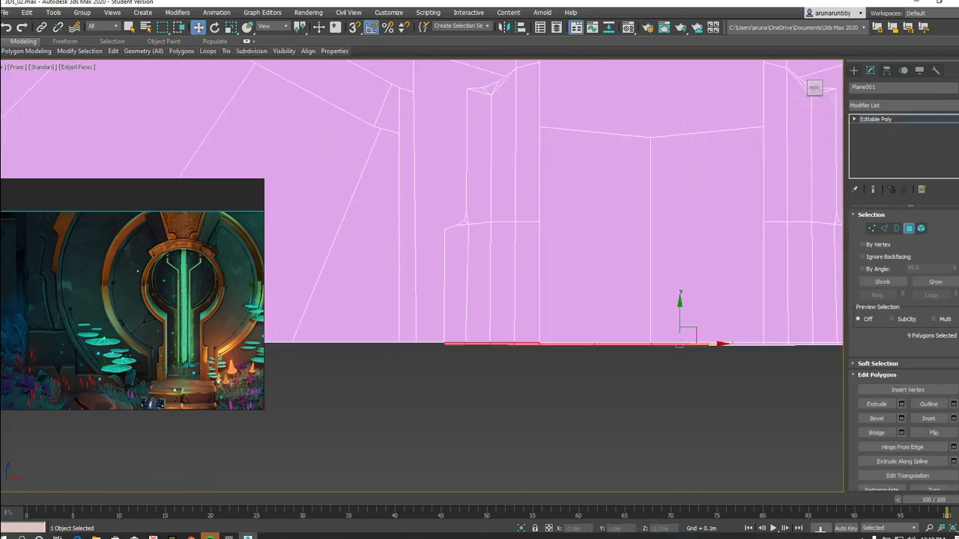
{"action": "left_click_drag", "start_coordinate": [434, 362], "coordinate": [516, 394]}
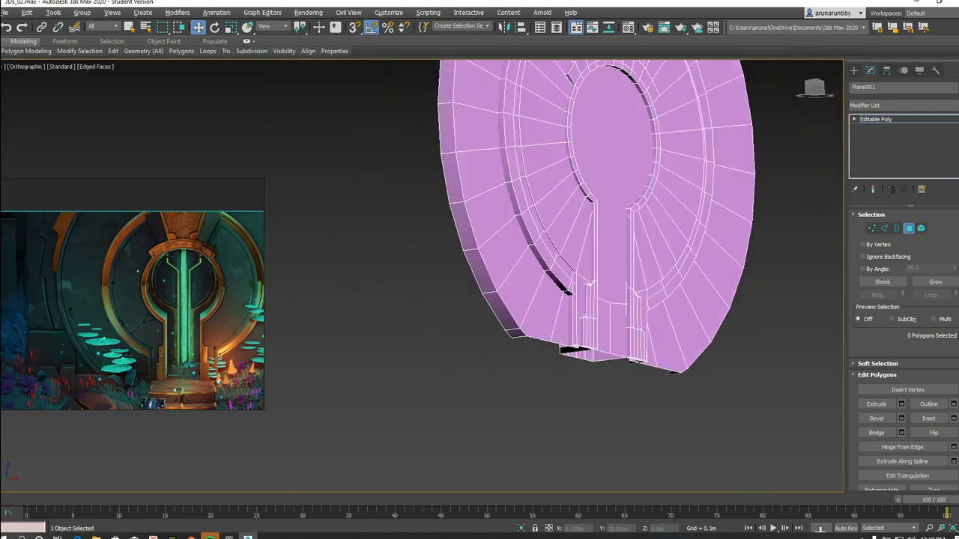
Select the two vertices at the door base and slide the pink disc clear of the yellow one.
{"action": "key", "text": "1"}
{"action": "scroll", "coordinate": [680, 359], "scroll_direction": "down", "scroll_amount": 6}
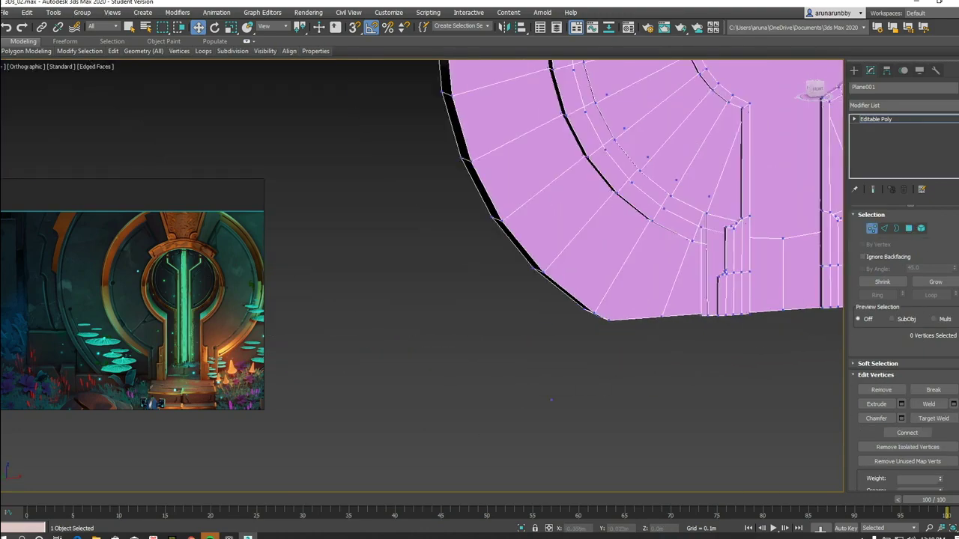
{"action": "left_click_drag", "start_coordinate": [680, 359], "coordinate": [760, 422]}
{"action": "middle_click_drag", "start_coordinate": [443, 311], "coordinate": [444, 300], "text": "alt"}
{"action": "right_click", "coordinate": [535, 407]}
{"action": "key", "text": "Escape"}
{"action": "scroll", "coordinate": [443, 252], "scroll_direction": "up", "scroll_amount": 5}
{"action": "scroll", "coordinate": [444, 252], "scroll_direction": "down", "scroll_amount": 5}
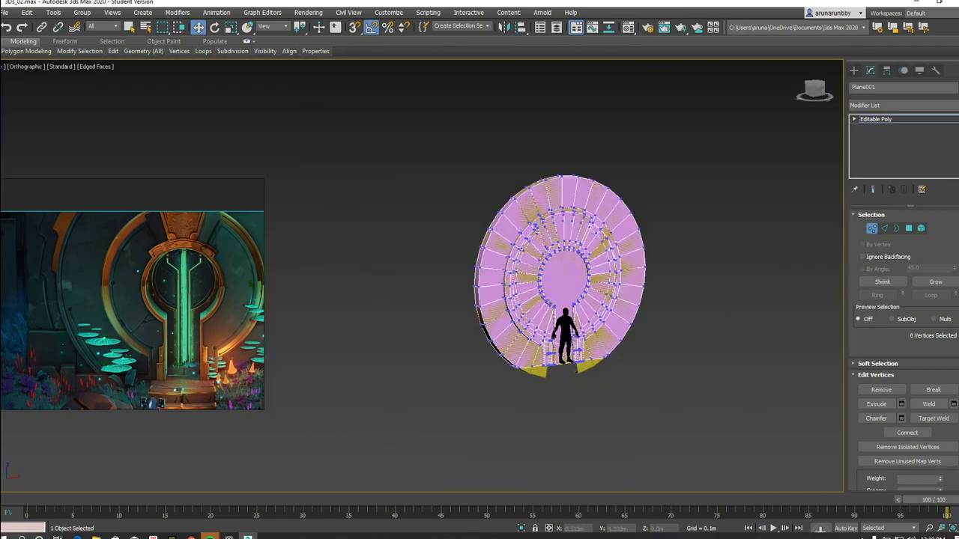
{"action": "left_click_drag", "start_coordinate": [562, 330], "coordinate": [749, 330]}
Select the pink portal disc Plane001 and return to polygon-level editing of its mesh.
{"action": "left_click", "coordinate": [742, 180]}
{"action": "scroll", "coordinate": [741, 179], "scroll_direction": "up", "scroll_amount": 4}
{"action": "scroll", "coordinate": [741, 180], "scroll_direction": "up", "scroll_amount": 5}
{"action": "scroll", "coordinate": [742, 179], "scroll_direction": "up", "scroll_amount": 5}
{"action": "scroll", "coordinate": [742, 180], "scroll_direction": "up", "scroll_amount": 3}
{"action": "scroll", "coordinate": [479, 300], "scroll_direction": "down", "scroll_amount": 5}
{"action": "scroll", "coordinate": [480, 300], "scroll_direction": "down", "scroll_amount": 3}
{"action": "scroll", "coordinate": [479, 299], "scroll_direction": "up", "scroll_amount": 8}
{"action": "left_click", "coordinate": [869, 70]}
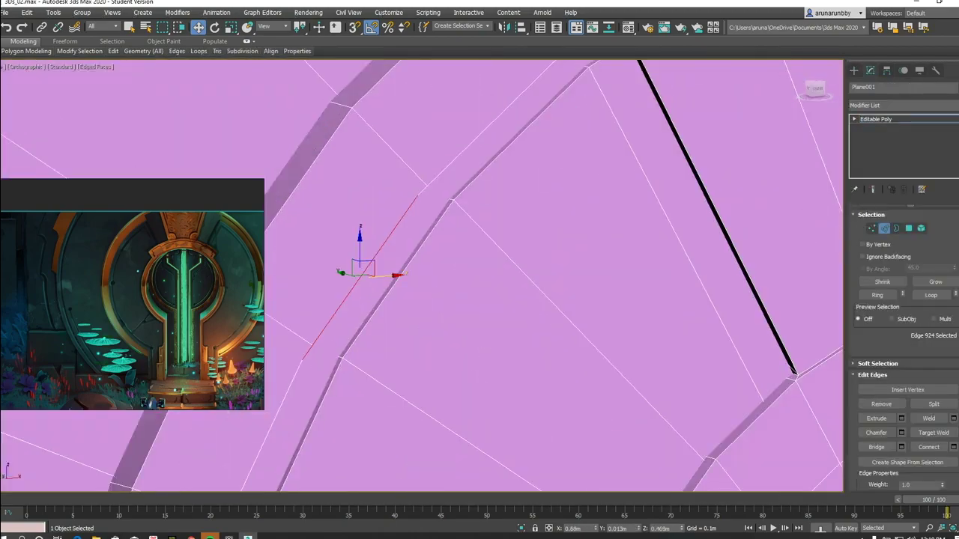
{"action": "key", "text": "4"}
{"action": "scroll", "coordinate": [422, 276], "scroll_direction": "down", "scroll_amount": 5}
{"action": "scroll", "coordinate": [421, 276], "scroll_direction": "up", "scroll_amount": 5}
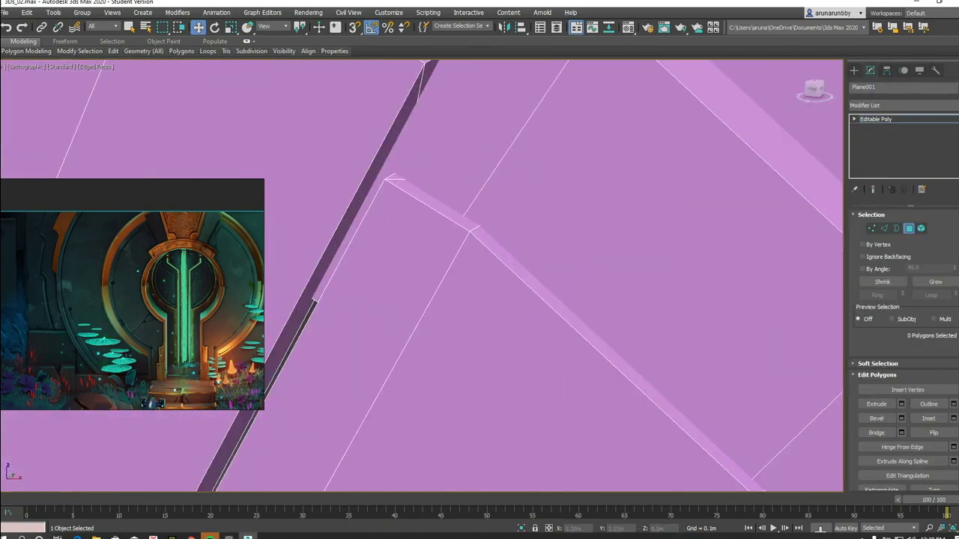
{"action": "scroll", "coordinate": [422, 277], "scroll_direction": "down", "scroll_amount": 2}
Check the ring's open edges in wireframe (F3) by selecting both open border loops.
{"action": "left_click", "coordinate": [416, 127]}
{"action": "scroll", "coordinate": [416, 150], "scroll_direction": "down", "scroll_amount": 5}
{"action": "scroll", "coordinate": [416, 150], "scroll_direction": "up", "scroll_amount": 5}
{"action": "scroll", "coordinate": [416, 150], "scroll_direction": "down", "scroll_amount": 5}
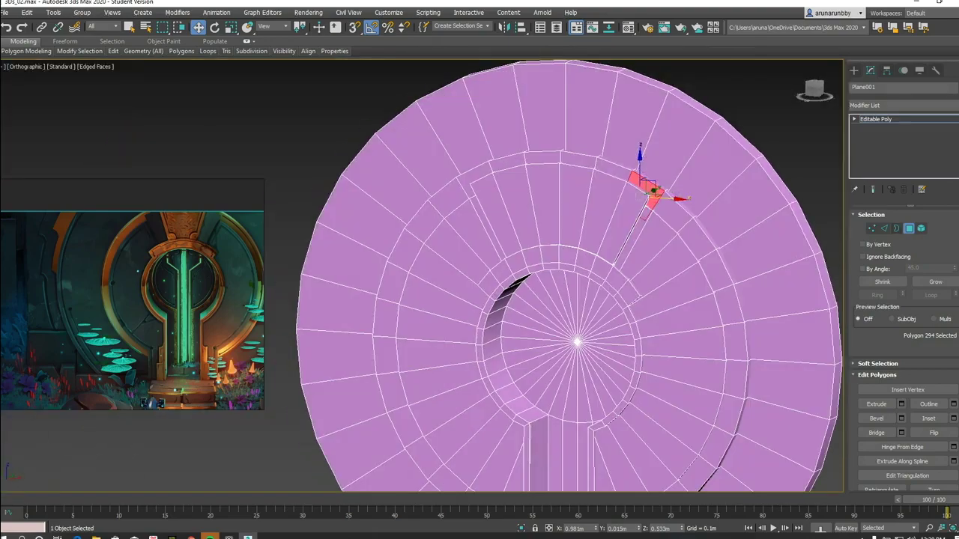
{"action": "key", "text": "3"}
{"action": "scroll", "coordinate": [416, 150], "scroll_direction": "up", "scroll_amount": 5}
{"action": "scroll", "coordinate": [525, 300], "scroll_direction": "up", "scroll_amount": 3}
{"action": "scroll", "coordinate": [524, 299], "scroll_direction": "down", "scroll_amount": 1}
{"action": "key", "text": "F3"}
{"action": "scroll", "coordinate": [524, 300], "scroll_direction": "down", "scroll_amount": 6}
{"action": "scroll", "coordinate": [524, 300], "scroll_direction": "up", "scroll_amount": 8}
{"action": "scroll", "coordinate": [495, 330], "scroll_direction": "down", "scroll_amount": 6}
{"action": "key", "text": "ctrl+a"}
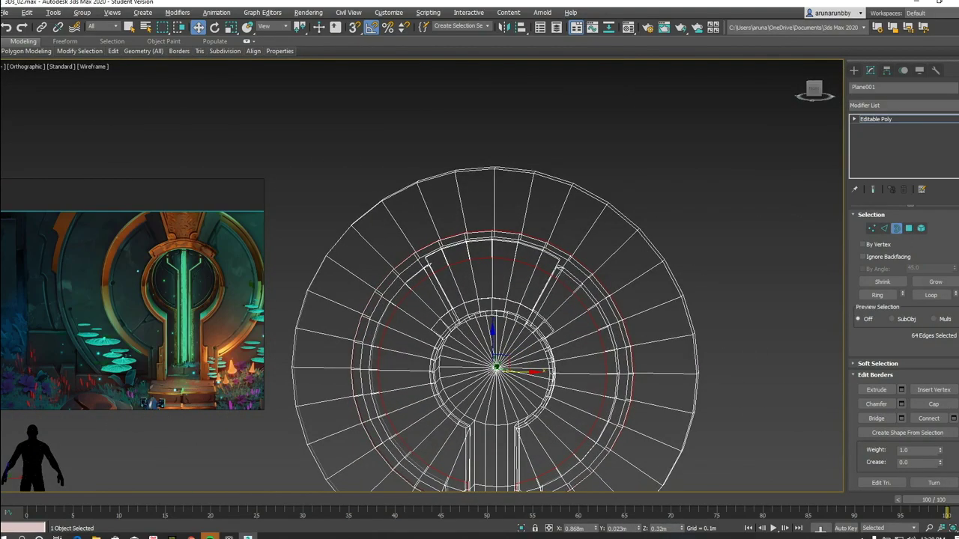
From a straight front view, select the two stray vertices in the doorway in wireframe.
{"action": "middle_click_drag", "start_coordinate": [506, 259], "coordinate": [539, 259], "text": "alt"}
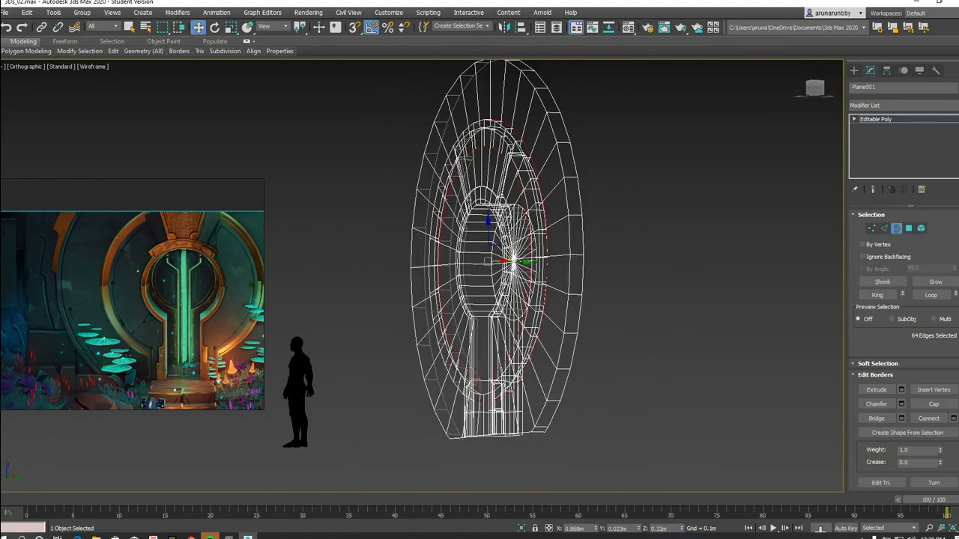
{"action": "left_click", "coordinate": [814, 89]}
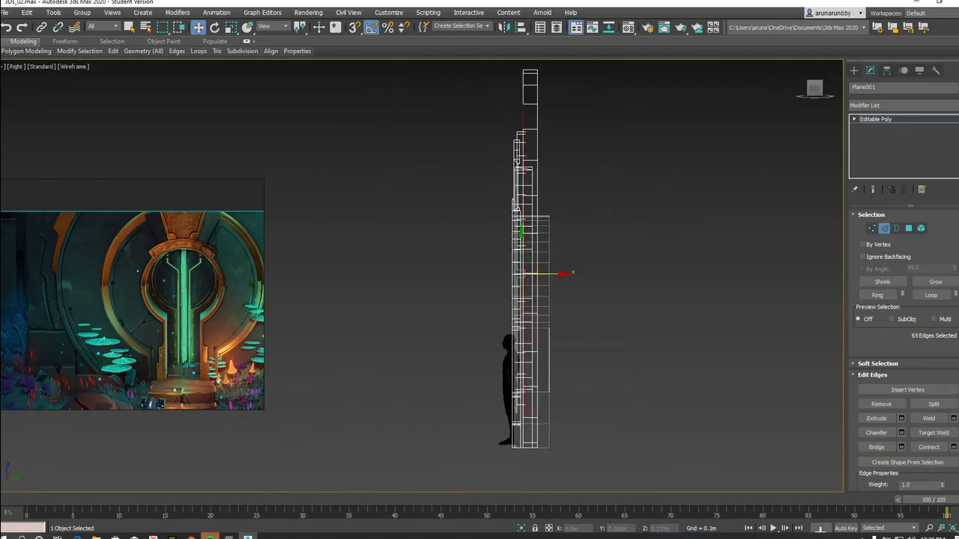
{"action": "middle_click_drag", "start_coordinate": [525, 262], "coordinate": [2, 437], "text": "alt"}
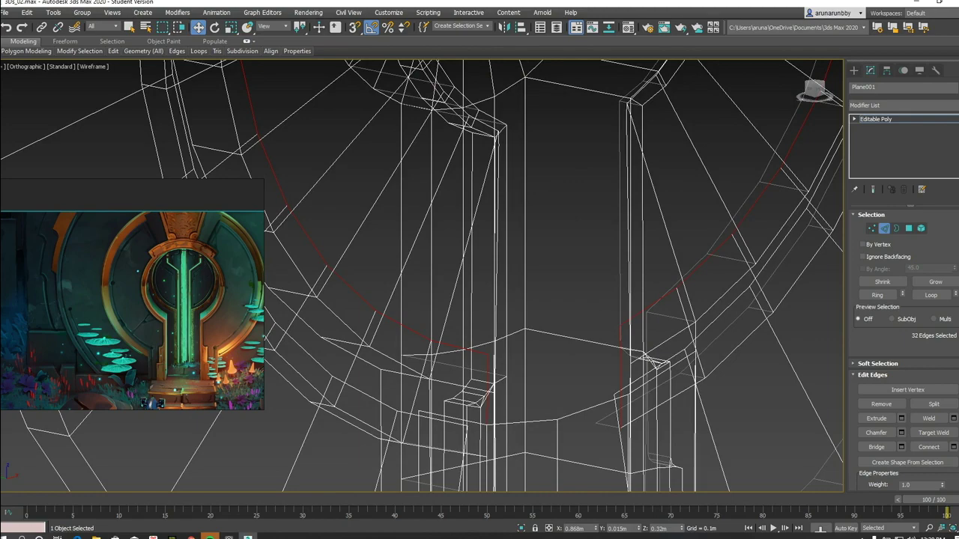
{"action": "key", "text": "F3"}
{"action": "key", "text": "f"}
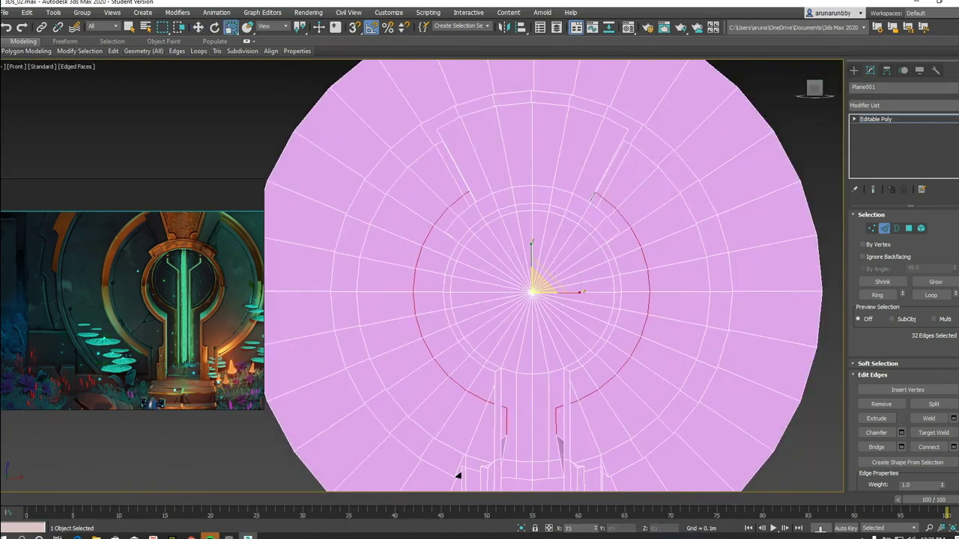
{"action": "middle_click_drag", "start_coordinate": [458, 473], "coordinate": [454, 359]}
{"action": "scroll", "coordinate": [454, 359], "scroll_direction": "up", "scroll_amount": 5}
{"action": "key", "text": "1"}
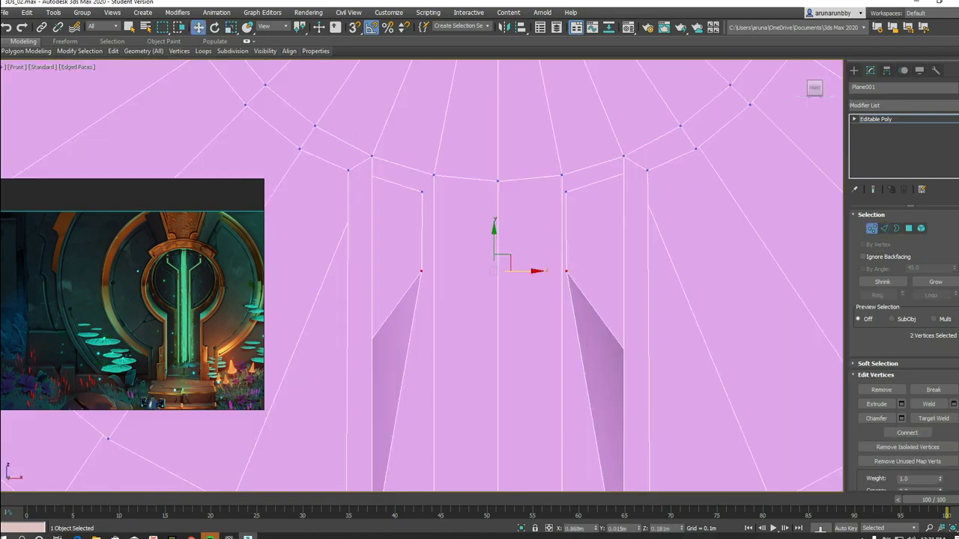
{"action": "scroll", "coordinate": [479, 269], "scroll_direction": "down", "scroll_amount": 3}
{"action": "scroll", "coordinate": [480, 270], "scroll_direction": "down", "scroll_amount": 2}
{"action": "key", "text": "F3"}
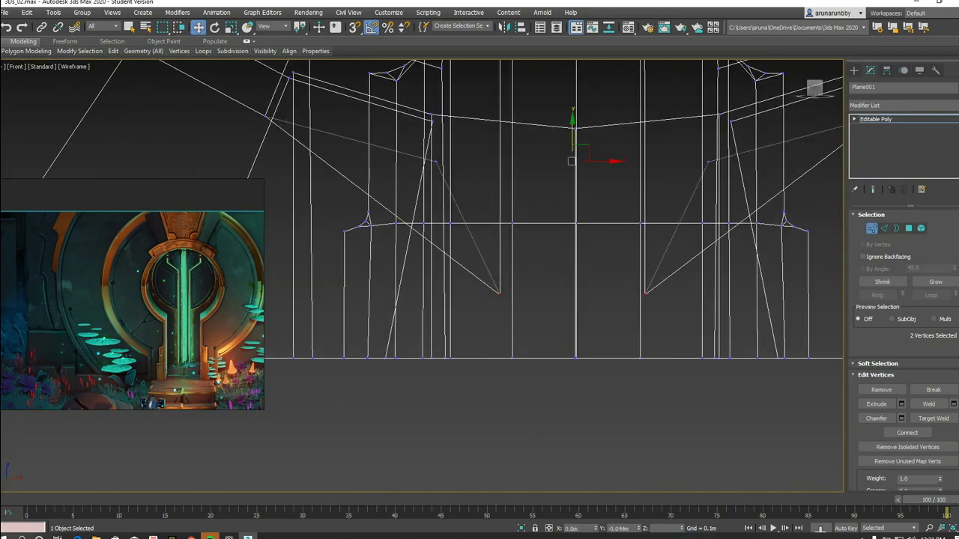
{"action": "left_click_drag", "start_coordinate": [487, 279], "coordinate": [504, 313]}
{"action": "key", "text": "F3"}
{"action": "middle_click_drag", "start_coordinate": [503, 313], "coordinate": [494, 324], "text": "alt"}
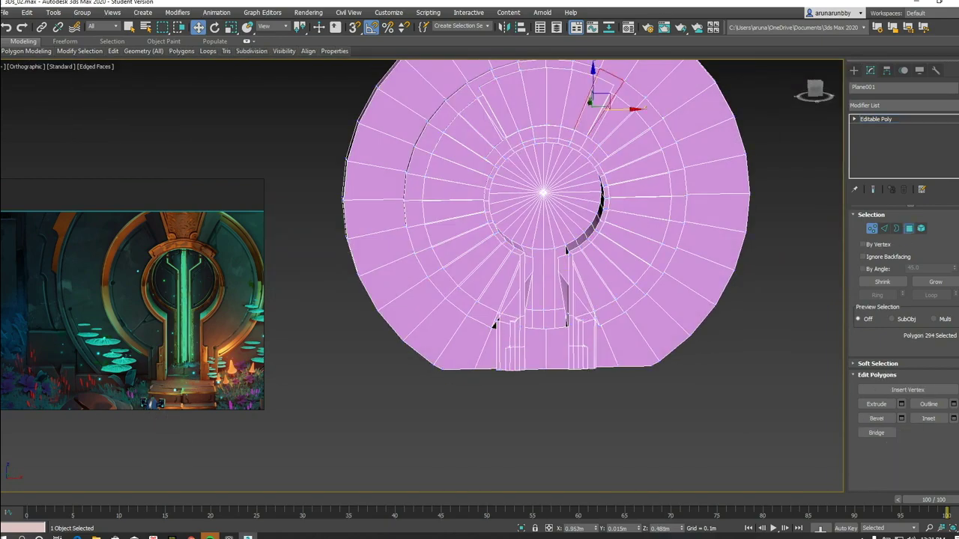
{"action": "scroll", "coordinate": [522, 338], "scroll_direction": "up", "scroll_amount": 4}
Select and inspect the thin sliver face in the doorway, then pick the inner keyhole ring element.
{"action": "left_click", "coordinate": [540, 195]}
{"action": "mouse_move", "coordinate": [541, 195]}
{"action": "middle_mouse_down", "text": "alt"}
{"action": "mouse_move", "coordinate": [554, 225]}
{"action": "mouse_move", "coordinate": [541, 202]}
{"action": "middle_mouse_up", "text": "alt"}
{"action": "mouse_move", "coordinate": [524, 337]}
{"action": "middle_mouse_down", "text": "alt"}
{"action": "mouse_move", "coordinate": [517, 341]}
{"action": "mouse_move", "coordinate": [555, 360]}
{"action": "mouse_move", "coordinate": [505, 325]}
{"action": "mouse_move", "coordinate": [497, 352]}
{"action": "middle_mouse_up", "text": "alt"}
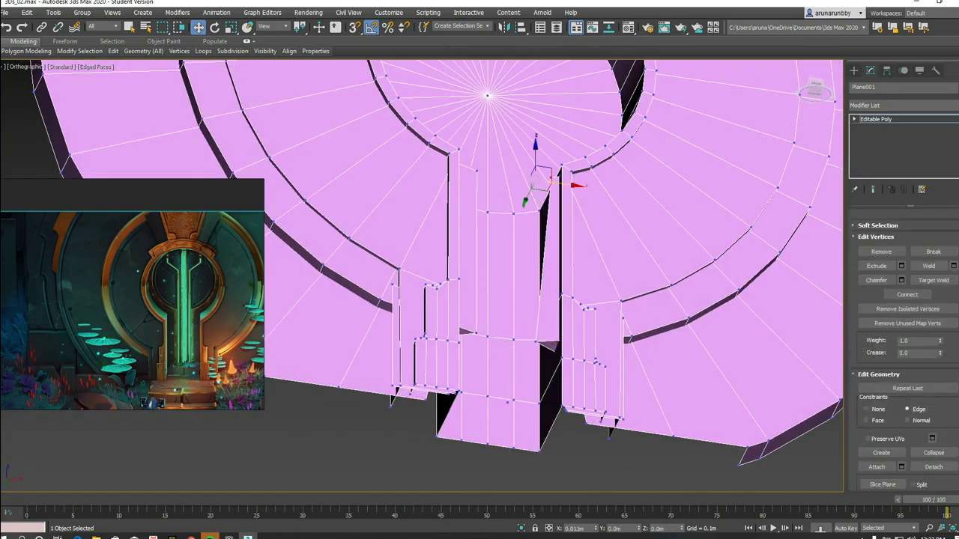
{"action": "scroll", "coordinate": [558, 176], "scroll_direction": "up", "scroll_amount": 5}
{"action": "scroll", "coordinate": [479, 337], "scroll_direction": "down", "scroll_amount": 3}
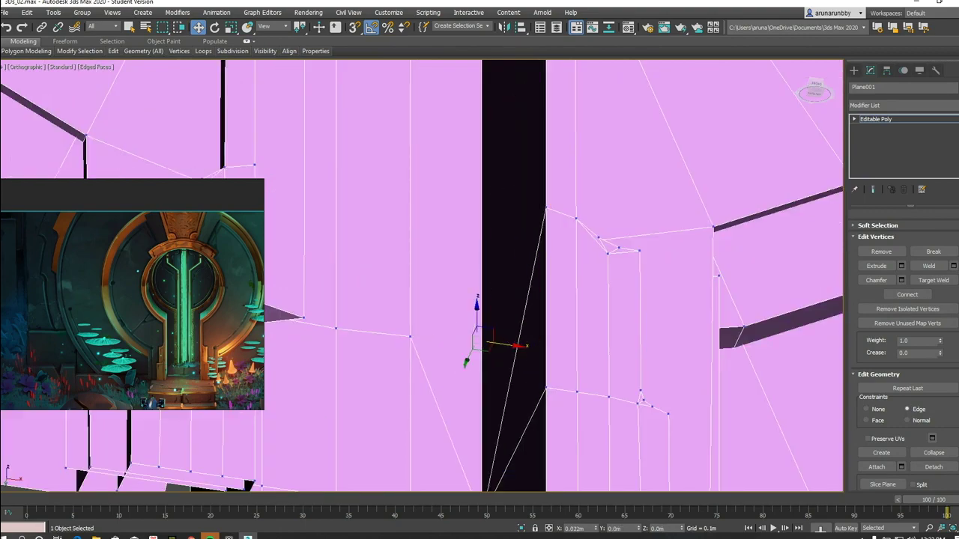
{"action": "scroll", "coordinate": [517, 345], "scroll_direction": "down", "scroll_amount": 5}
{"action": "scroll", "coordinate": [517, 344], "scroll_direction": "up", "scroll_amount": 4}
{"action": "scroll", "coordinate": [517, 345], "scroll_direction": "down", "scroll_amount": 1}
{"action": "scroll", "coordinate": [516, 345], "scroll_direction": "down", "scroll_amount": 2}
{"action": "scroll", "coordinate": [539, 254], "scroll_direction": "up", "scroll_amount": 3}
{"action": "scroll", "coordinate": [540, 255], "scroll_direction": "up", "scroll_amount": 2}
{"action": "scroll", "coordinate": [495, 258], "scroll_direction": "down", "scroll_amount": 3}
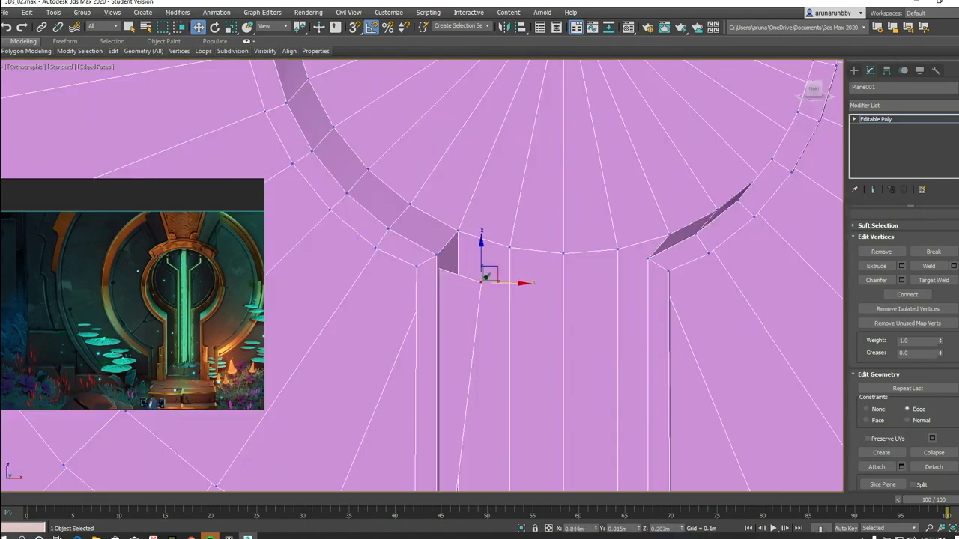
{"action": "scroll", "coordinate": [487, 277], "scroll_direction": "up", "scroll_amount": 2}
{"action": "scroll", "coordinate": [487, 277], "scroll_direction": "down", "scroll_amount": 6}
{"action": "middle_click_drag", "start_coordinate": [479, 300], "coordinate": [480, 255], "text": "alt"}
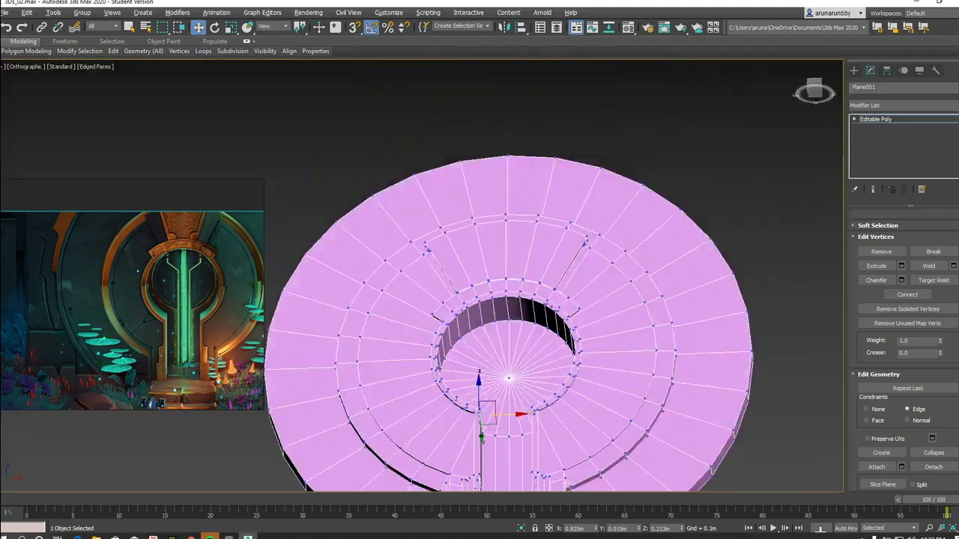
{"action": "scroll", "coordinate": [472, 359], "scroll_direction": "up", "scroll_amount": 3}
{"action": "scroll", "coordinate": [472, 360], "scroll_direction": "up", "scroll_amount": 3}
{"action": "scroll", "coordinate": [479, 300], "scroll_direction": "down", "scroll_amount": 5}
{"action": "middle_click_drag", "start_coordinate": [479, 300], "coordinate": [479, 224], "text": "alt"}
{"action": "scroll", "coordinate": [480, 300], "scroll_direction": "up", "scroll_amount": 4}
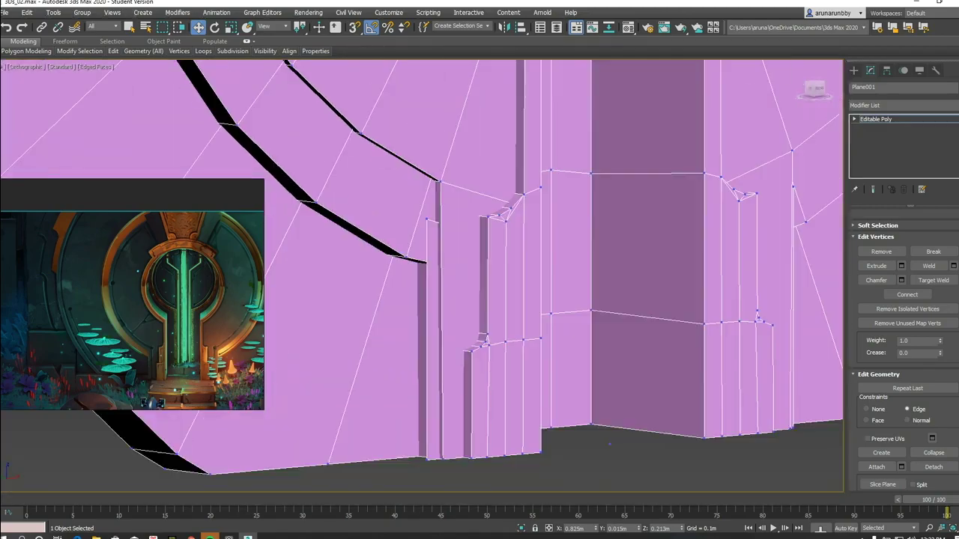
{"action": "scroll", "coordinate": [480, 277], "scroll_direction": "down", "scroll_amount": 4}
{"action": "scroll", "coordinate": [480, 277], "scroll_direction": "up", "scroll_amount": 4}
{"action": "key", "text": "5"}
{"action": "left_click", "coordinate": [417, 236]}
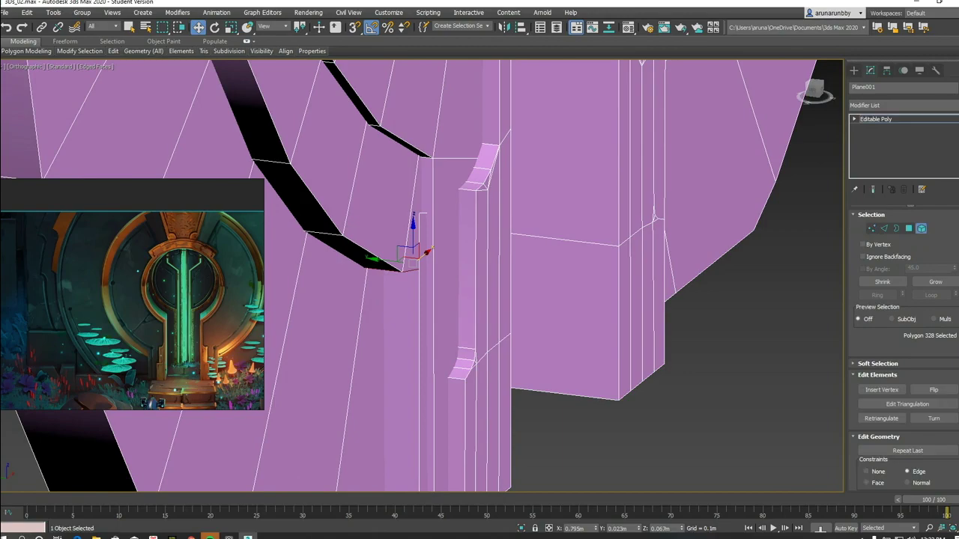
{"action": "middle_click_drag", "start_coordinate": [417, 235], "coordinate": [442, 93], "text": "alt"}
{"action": "scroll", "coordinate": [904, 350], "scroll_direction": "down", "scroll_amount": 2}
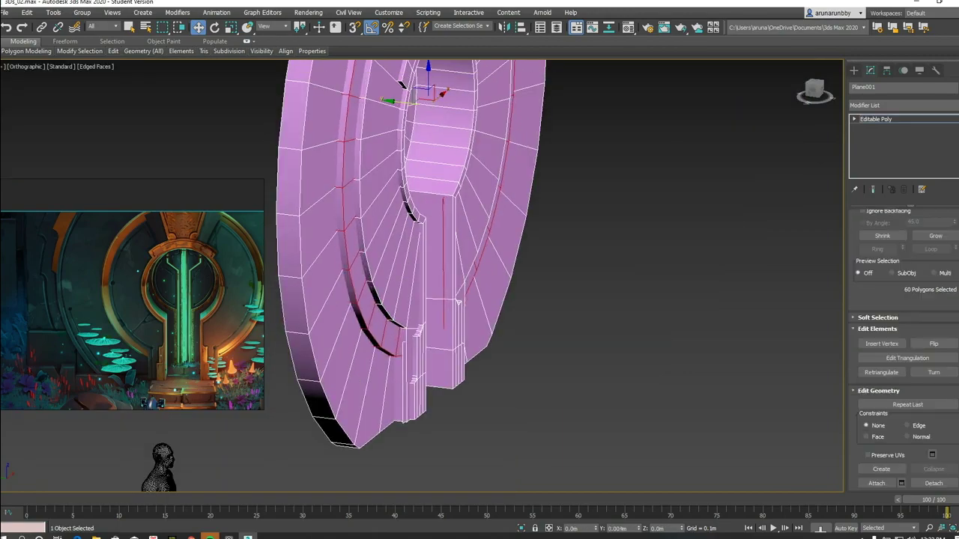
{"action": "scroll", "coordinate": [419, 300], "scroll_direction": "up", "scroll_amount": 2}
{"action": "scroll", "coordinate": [419, 299], "scroll_direction": "up", "scroll_amount": 2}
{"action": "scroll", "coordinate": [419, 299], "scroll_direction": "up", "scroll_amount": 2}
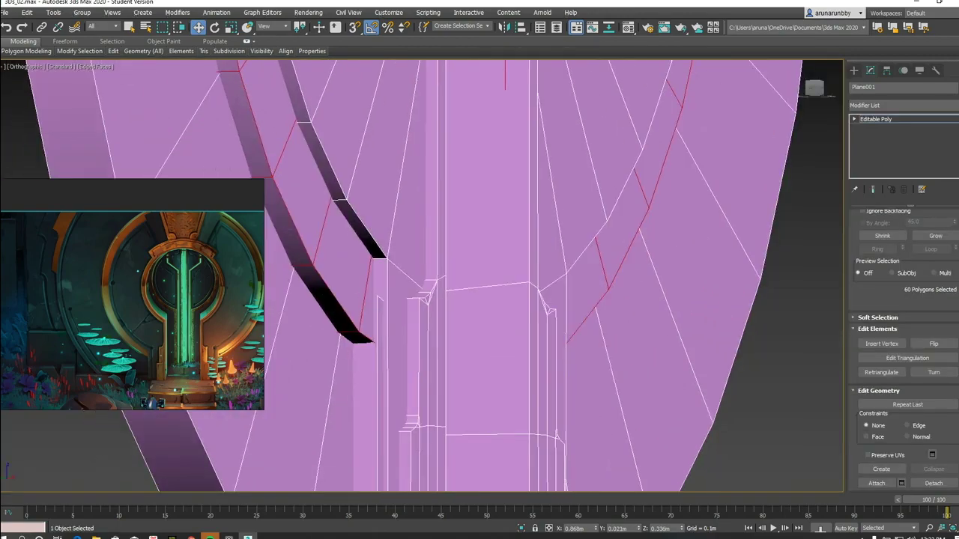
{"action": "scroll", "coordinate": [420, 300], "scroll_direction": "down", "scroll_amount": 4}
{"action": "scroll", "coordinate": [420, 300], "scroll_direction": "up", "scroll_amount": 2}
{"action": "scroll", "coordinate": [419, 300], "scroll_direction": "up", "scroll_amount": 3}
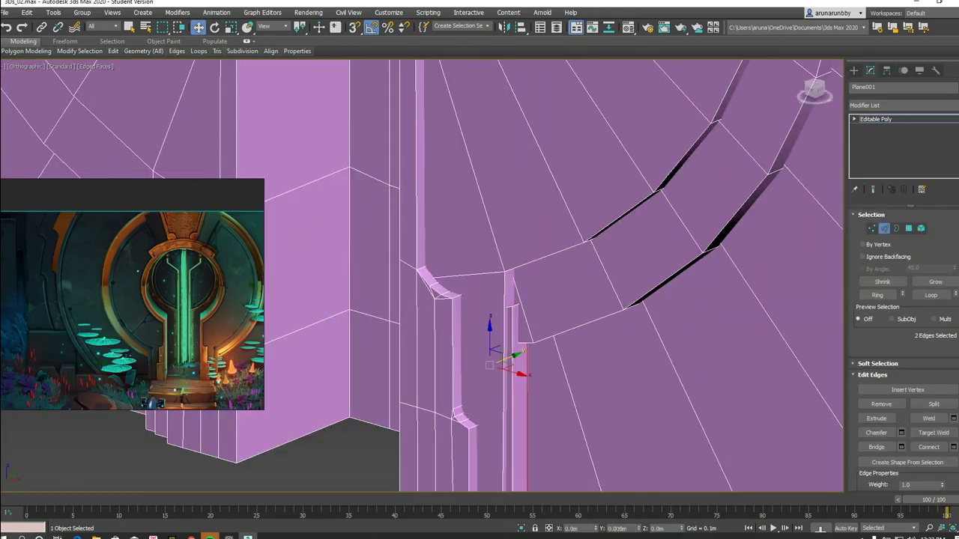
{"action": "scroll", "coordinate": [420, 300], "scroll_direction": "down", "scroll_amount": 4}
{"action": "middle_click_drag", "start_coordinate": [420, 300], "coordinate": [465, 299], "text": "alt"}
{"action": "scroll", "coordinate": [419, 300], "scroll_direction": "up", "scroll_amount": 5}
{"action": "scroll", "coordinate": [419, 300], "scroll_direction": "down", "scroll_amount": 4}
{"action": "scroll", "coordinate": [420, 300], "scroll_direction": "up", "scroll_amount": 6}
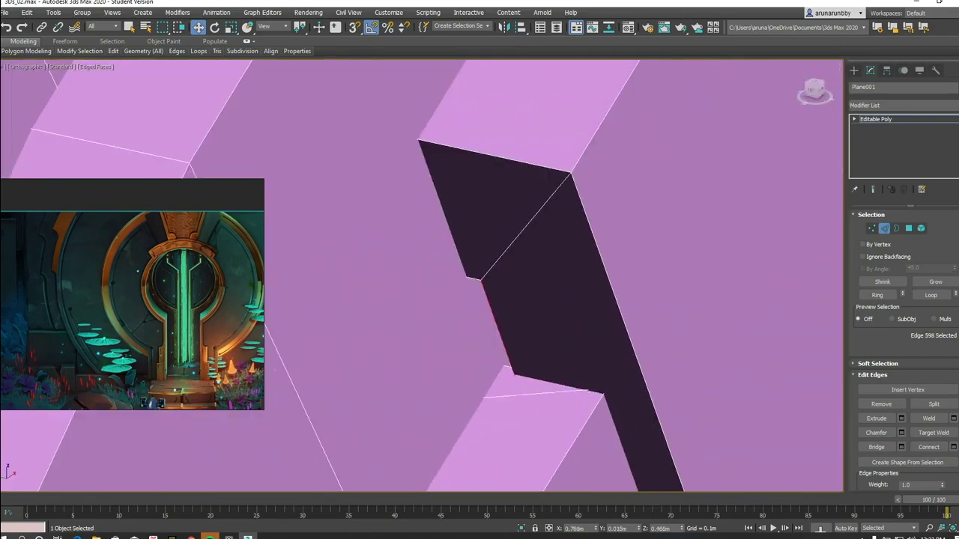
{"action": "scroll", "coordinate": [563, 325], "scroll_direction": "down", "scroll_amount": 3}
{"action": "scroll", "coordinate": [564, 325], "scroll_direction": "down", "scroll_amount": 4}
{"action": "scroll", "coordinate": [563, 326], "scroll_direction": "up", "scroll_amount": 4}
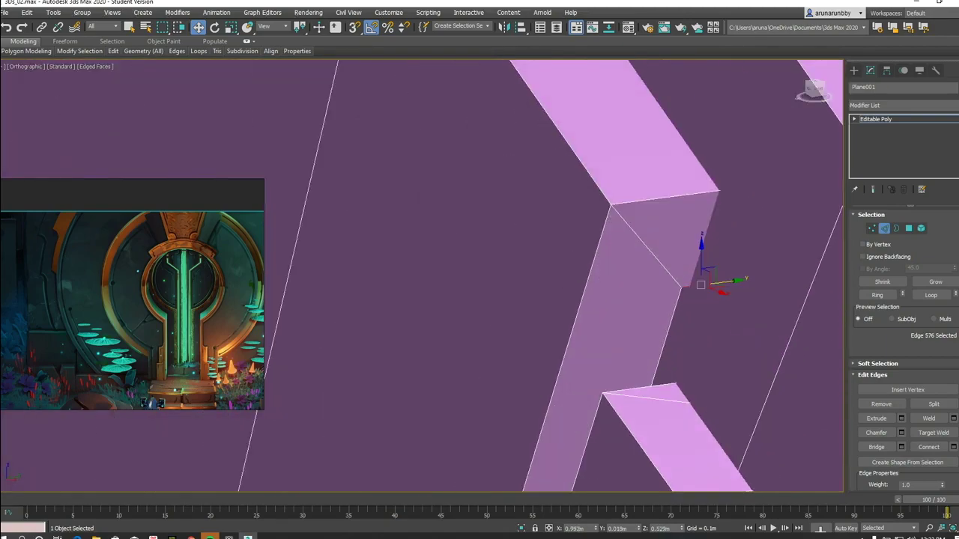
{"action": "scroll", "coordinate": [563, 325], "scroll_direction": "down", "scroll_amount": 2}
{"action": "scroll", "coordinate": [564, 325], "scroll_direction": "down", "scroll_amount": 3}
{"action": "scroll", "coordinate": [564, 325], "scroll_direction": "up", "scroll_amount": 3}
{"action": "middle_click_drag", "start_coordinate": [564, 325], "coordinate": [563, 225], "text": "alt"}
{"action": "scroll", "coordinate": [563, 325], "scroll_direction": "up", "scroll_amount": 3}
{"action": "scroll", "coordinate": [563, 326], "scroll_direction": "up", "scroll_amount": 2}
{"action": "mouse_move", "coordinate": [563, 325]}
{"action": "middle_mouse_down", "text": "alt"}
{"action": "mouse_move", "coordinate": [480, 315]}
{"action": "mouse_move", "coordinate": [449, 300]}
{"action": "mouse_move", "coordinate": [359, 299]}
{"action": "middle_mouse_up", "text": "alt"}
{"action": "key", "text": "4"}
{"action": "key", "text": "ctrl+d"}
{"action": "key", "text": "ctrl+d"}
{"action": "middle_click_drag", "start_coordinate": [420, 300], "coordinate": [330, 299], "text": "alt"}
{"action": "mouse_move", "coordinate": [479, 299]}
{"action": "middle_mouse_down", "text": "alt"}
{"action": "mouse_move", "coordinate": [450, 300]}
{"action": "mouse_move", "coordinate": [449, 285]}
{"action": "mouse_move", "coordinate": [450, 300]}
{"action": "middle_mouse_up", "text": "alt"}
{"action": "scroll", "coordinate": [480, 299], "scroll_direction": "up", "scroll_amount": 5}
{"action": "scroll", "coordinate": [479, 300], "scroll_direction": "down", "scroll_amount": 4}
{"action": "scroll", "coordinate": [480, 299], "scroll_direction": "down", "scroll_amount": 4}
{"action": "scroll", "coordinate": [479, 300], "scroll_direction": "up", "scroll_amount": 5}
{"action": "scroll", "coordinate": [480, 300], "scroll_direction": "down", "scroll_amount": 3}
{"action": "scroll", "coordinate": [479, 300], "scroll_direction": "down", "scroll_amount": 4}
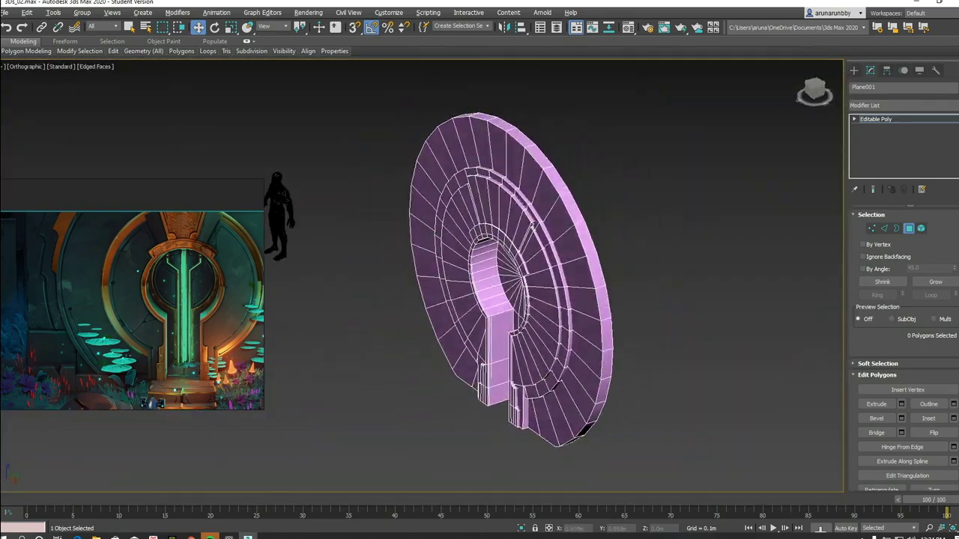
{"action": "scroll", "coordinate": [480, 299], "scroll_direction": "up", "scroll_amount": 5}
{"action": "scroll", "coordinate": [479, 299], "scroll_direction": "up", "scroll_amount": 2}
{"action": "scroll", "coordinate": [479, 300], "scroll_direction": "down", "scroll_amount": 5}
{"action": "middle_click_drag", "start_coordinate": [479, 299], "coordinate": [509, 300], "text": "alt"}
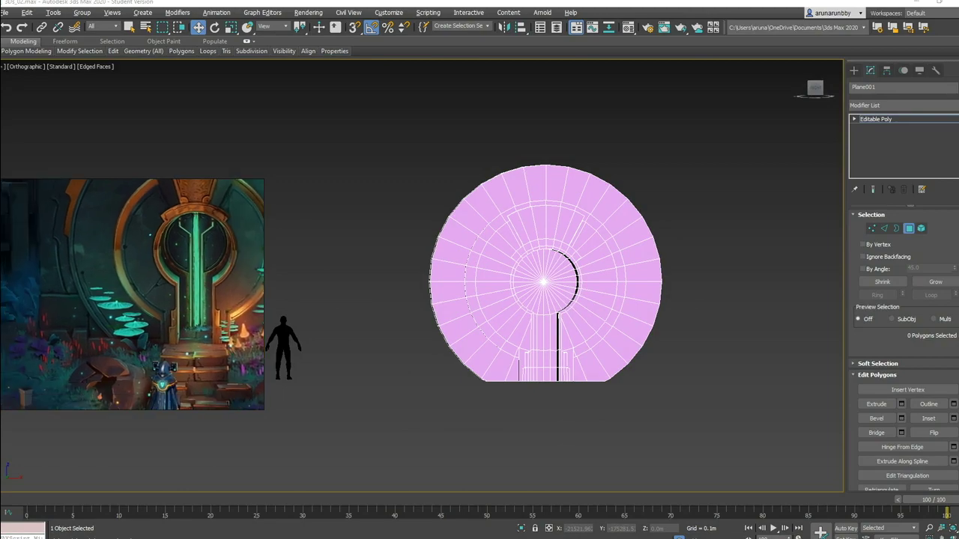
{"action": "scroll", "coordinate": [554, 300], "scroll_direction": "down", "scroll_amount": 2}
{"action": "scroll", "coordinate": [524, 337], "scroll_direction": "up", "scroll_amount": 8}
{"action": "scroll", "coordinate": [525, 337], "scroll_direction": "up", "scroll_amount": 3}
{"action": "left_click", "coordinate": [543, 404]}
{"action": "scroll", "coordinate": [543, 404], "scroll_direction": "down", "scroll_amount": 3}
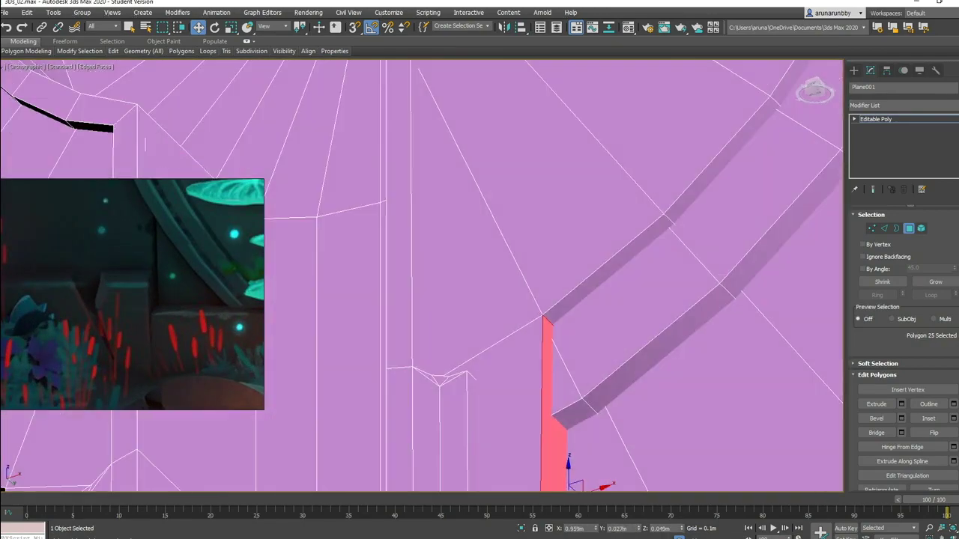
Select the outer ring, inner ring and central keyhole elements of Plane001.
{"action": "scroll", "coordinate": [544, 405], "scroll_direction": "down", "scroll_amount": 8}
{"action": "key", "text": "5"}
{"action": "scroll", "coordinate": [570, 375], "scroll_direction": "up", "scroll_amount": 5}
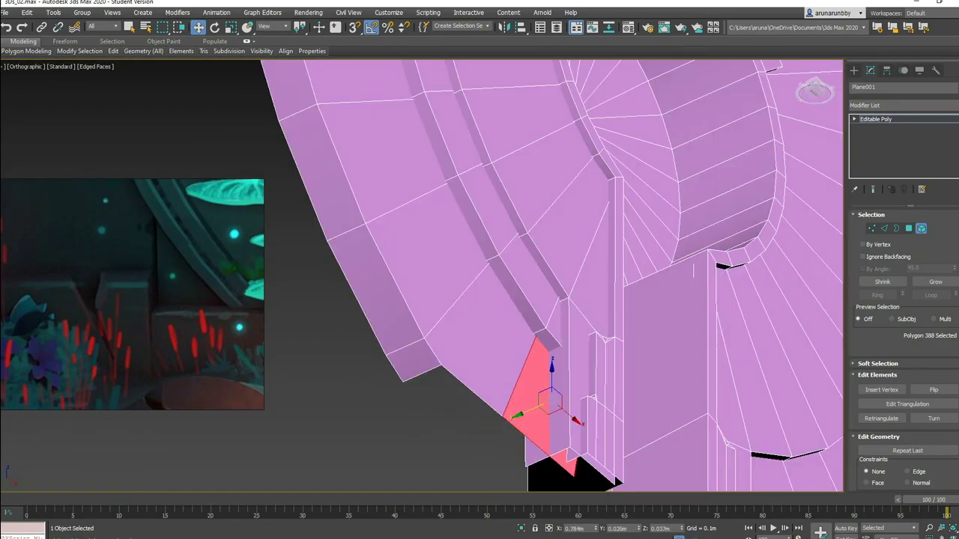
{"action": "scroll", "coordinate": [510, 322], "scroll_direction": "down", "scroll_amount": 8}
{"action": "scroll", "coordinate": [509, 322], "scroll_direction": "up", "scroll_amount": 6}
{"action": "left_click", "coordinate": [509, 323]}
{"action": "scroll", "coordinate": [509, 322], "scroll_direction": "down", "scroll_amount": 3}
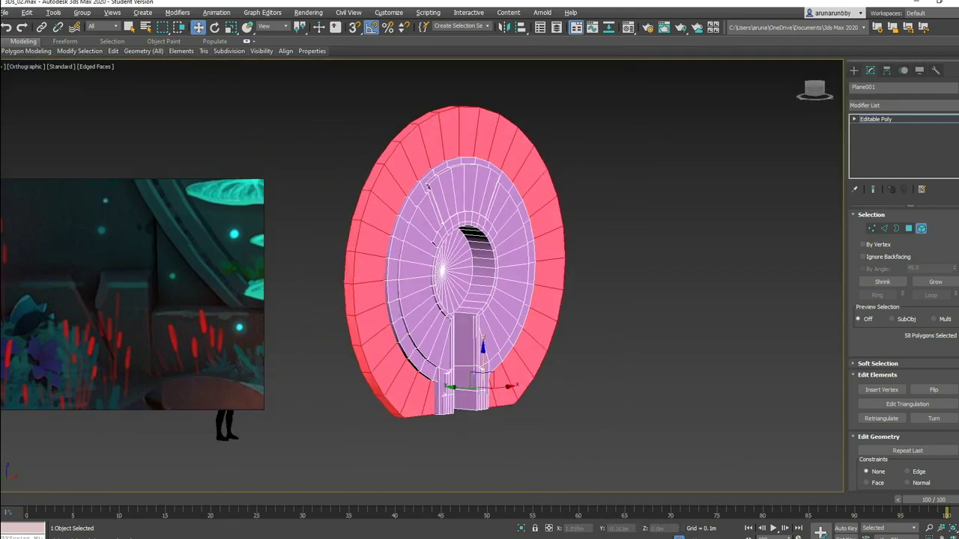
{"action": "middle_click_drag", "start_coordinate": [428, 187], "coordinate": [450, 195], "text": "alt"}
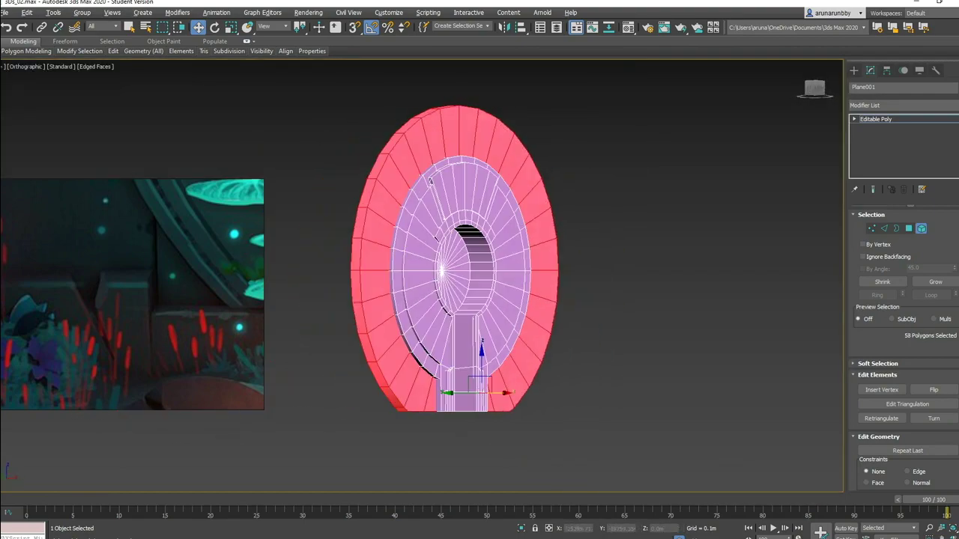
{"action": "scroll", "coordinate": [449, 194], "scroll_direction": "down", "scroll_amount": 5}
{"action": "scroll", "coordinate": [487, 192], "scroll_direction": "up", "scroll_amount": 6}
{"action": "left_click", "coordinate": [487, 193]}
{"action": "scroll", "coordinate": [479, 278], "scroll_direction": "down", "scroll_amount": 2}
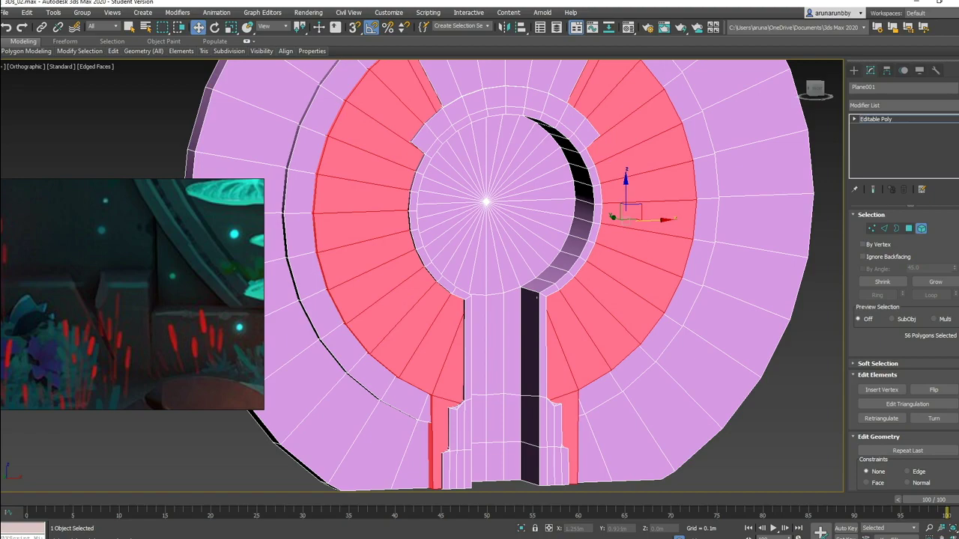
{"action": "left_click", "coordinate": [505, 225]}
{"action": "middle_click_drag", "start_coordinate": [479, 277], "coordinate": [525, 277], "text": "alt"}
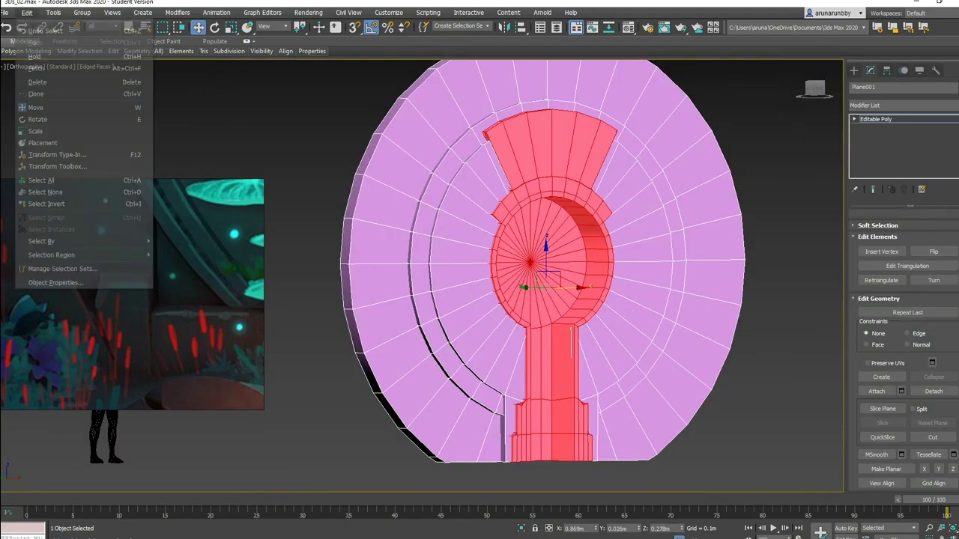
Open the scene object list and test deleting the selection, undoing to restore the mesh.
{"action": "left_click", "coordinate": [557, 27]}
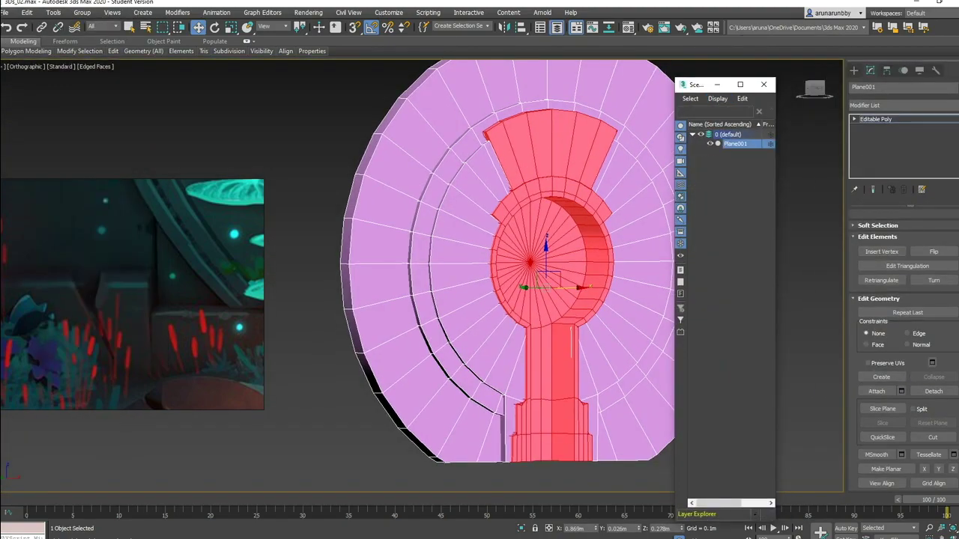
{"action": "key", "text": "Delete"}
{"action": "key", "text": "ctrl+z"}
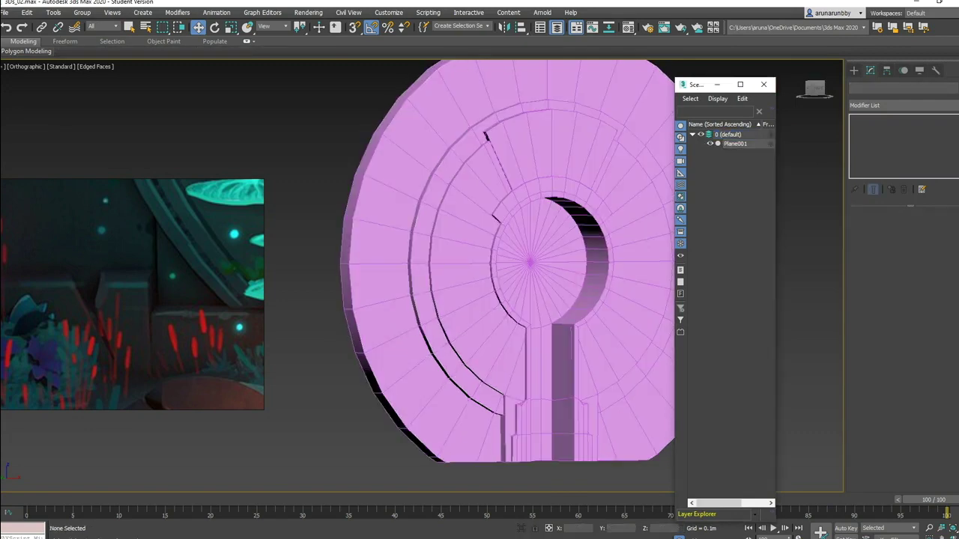
{"action": "key", "text": "ctrl+y"}
{"action": "key", "text": "ctrl+z"}
{"action": "key", "text": "ctrl+y"}
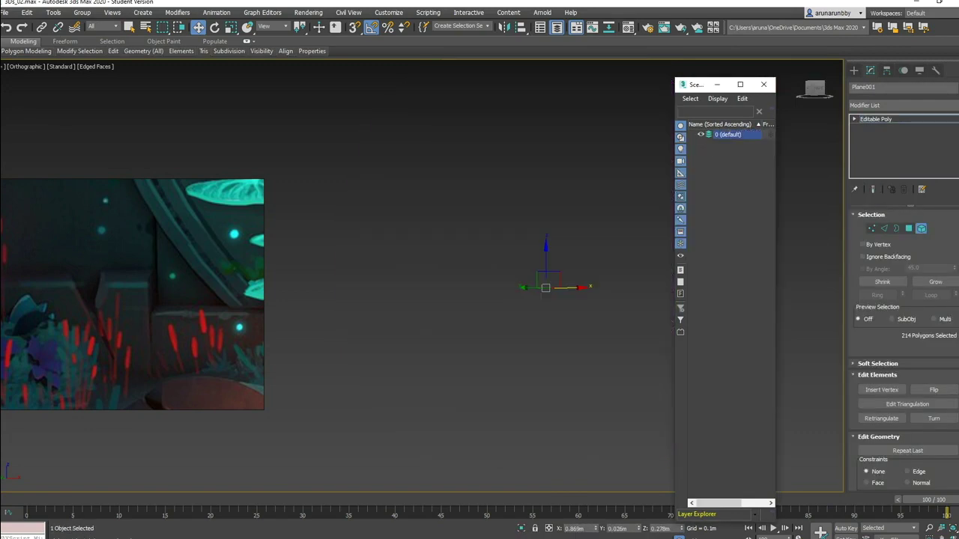
{"action": "key", "text": "ctrl+z"}
{"action": "key", "text": "ctrl+z"}
{"action": "key", "text": "ctrl+z"}
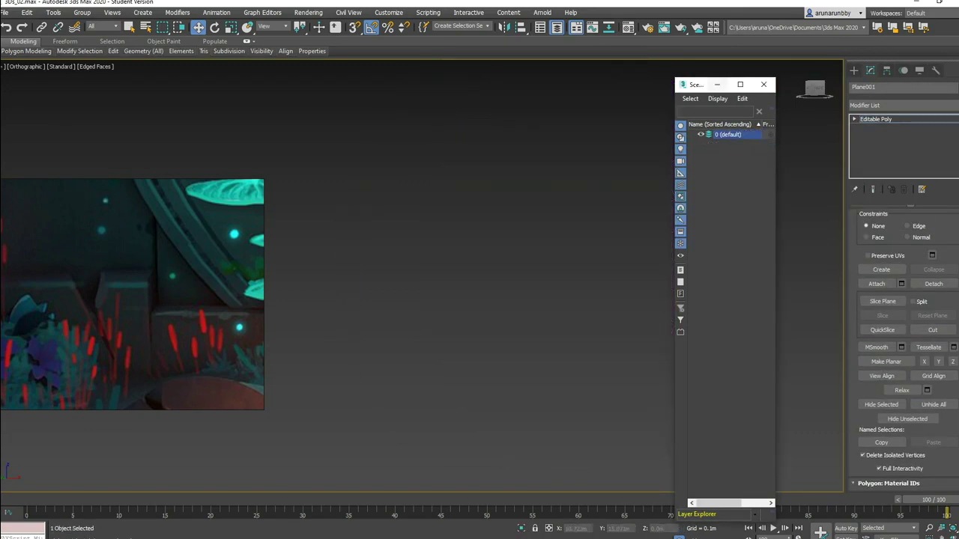
{"action": "left_click", "coordinate": [740, 83]}
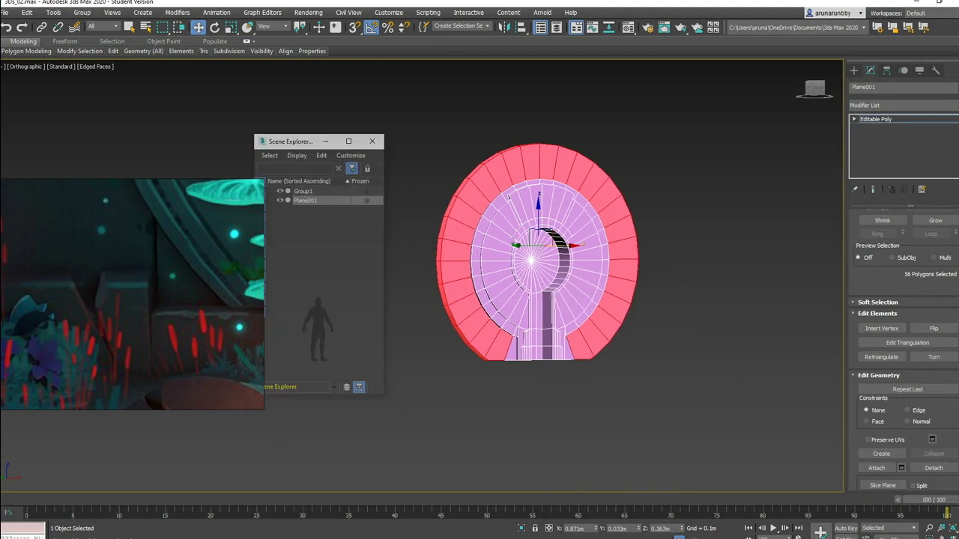
Detach the keyhole, inner ring and outer ring parts as objects named 1, 2, 3 and 4.
{"action": "key", "text": "ctrl+z"}
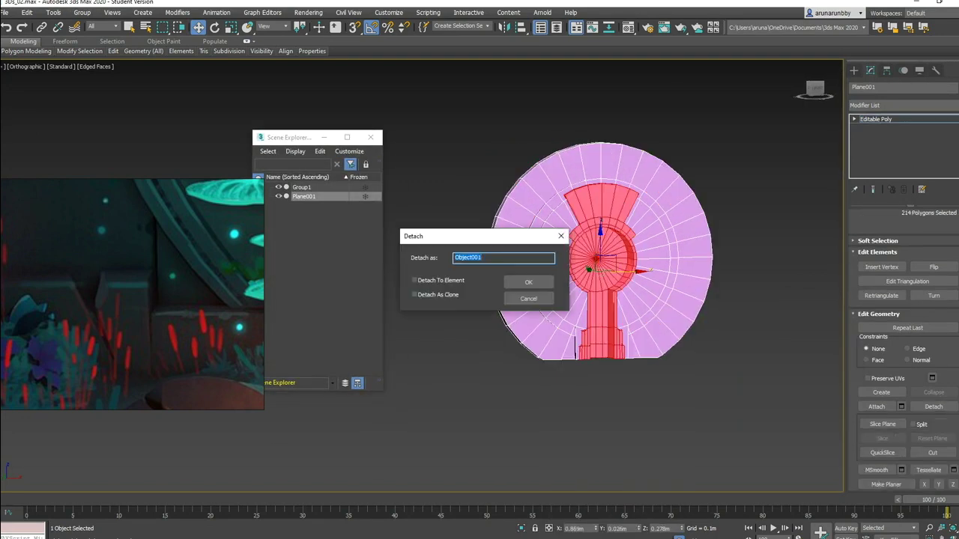
{"action": "type", "text": "1"}
{"action": "key", "text": "Return"}
{"action": "type", "text": "2"}
{"action": "key", "text": "Return"}
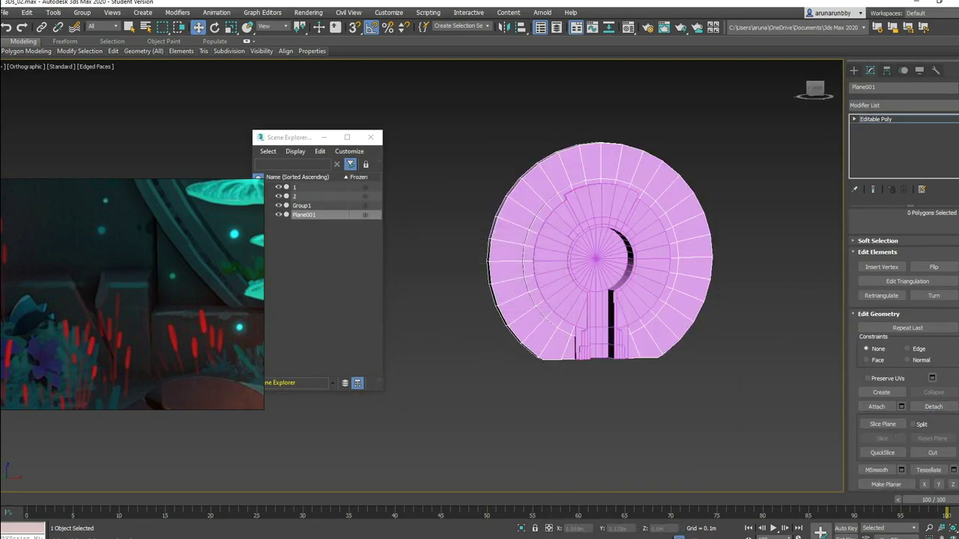
{"action": "left_click", "coordinate": [933, 406]}
{"action": "type", "text": "3"}
{"action": "key", "text": "Return"}
{"action": "left_click", "coordinate": [524, 188]}
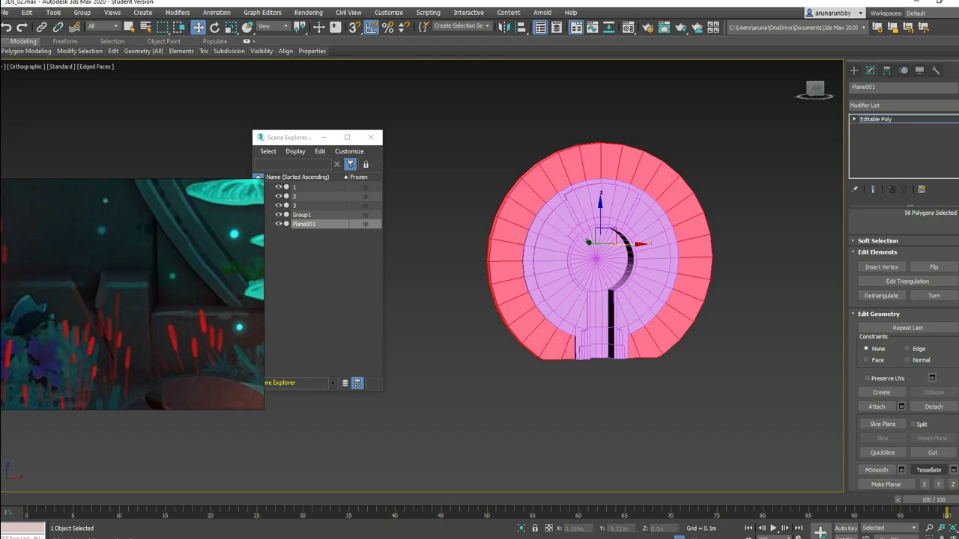
{"action": "type", "text": "4"}
{"action": "key", "text": "Return"}
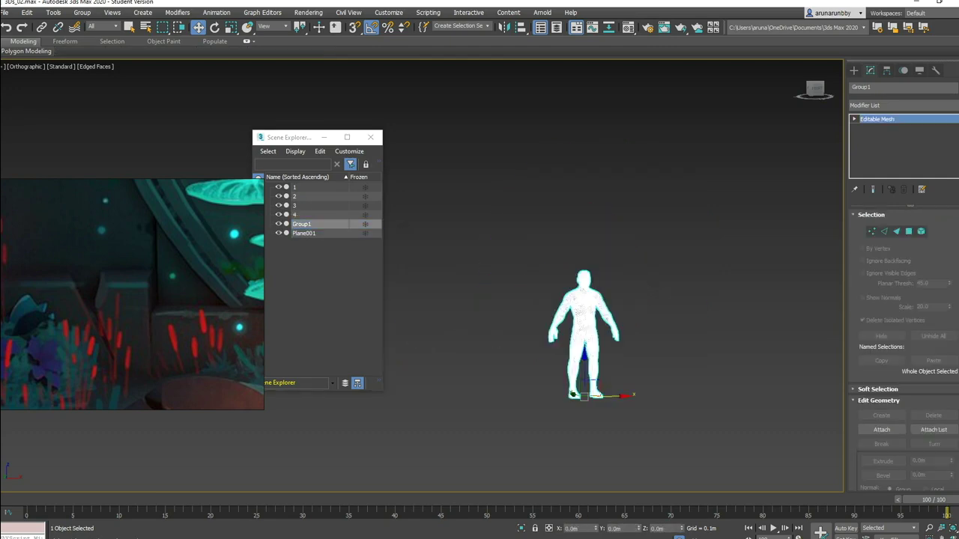
Isolate the detached part to check its thickness, then show all parts again.
{"action": "middle_click_drag", "start_coordinate": [405, 311], "coordinate": [386, 311], "text": "alt"}
{"action": "key", "text": "alt+q"}
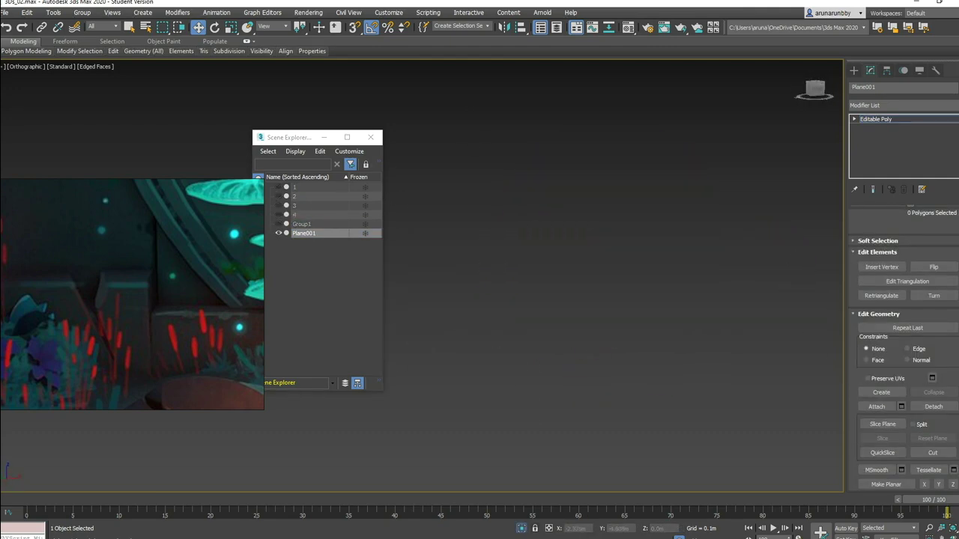
{"action": "key", "text": "alt+q"}
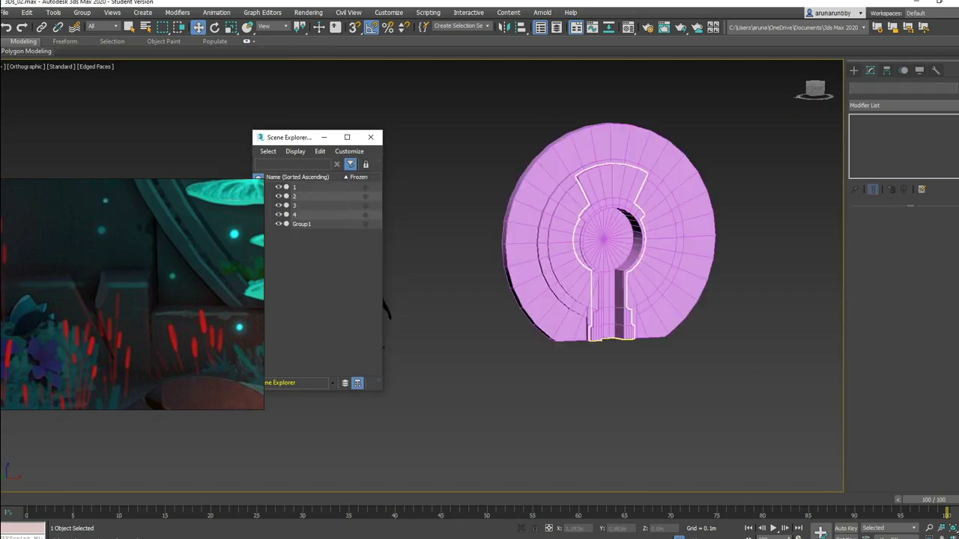
Isolate outer ring object 4 and inspect its vertices up close.
{"action": "left_click", "coordinate": [294, 215]}
{"action": "middle_click_drag", "start_coordinate": [599, 299], "coordinate": [569, 299], "text": "alt"}
{"action": "key", "text": "z"}
{"action": "key", "text": "alt+q"}
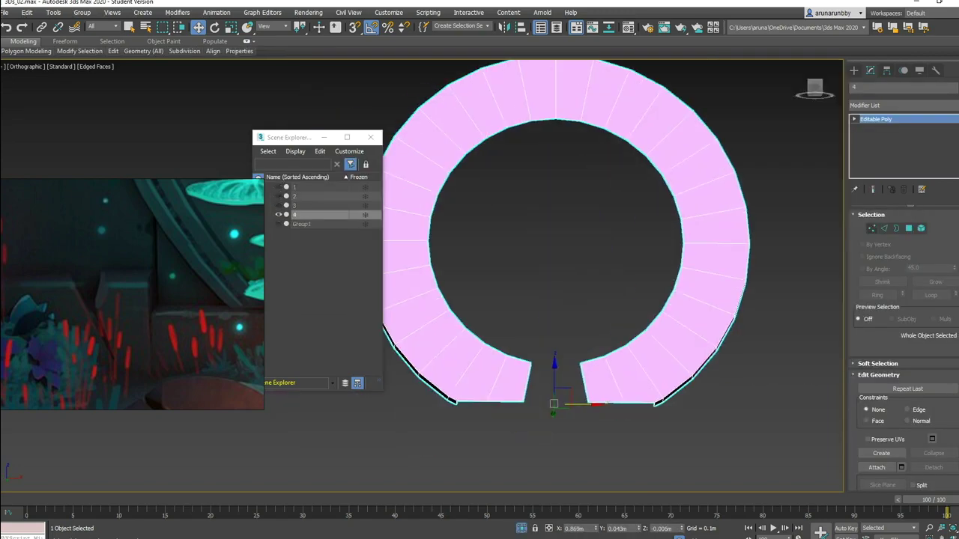
{"action": "key", "text": "1"}
{"action": "scroll", "coordinate": [614, 337], "scroll_direction": "up", "scroll_amount": 5}
{"action": "scroll", "coordinate": [614, 337], "scroll_direction": "down", "scroll_amount": 5}
{"action": "scroll", "coordinate": [592, 225], "scroll_direction": "up", "scroll_amount": 5}
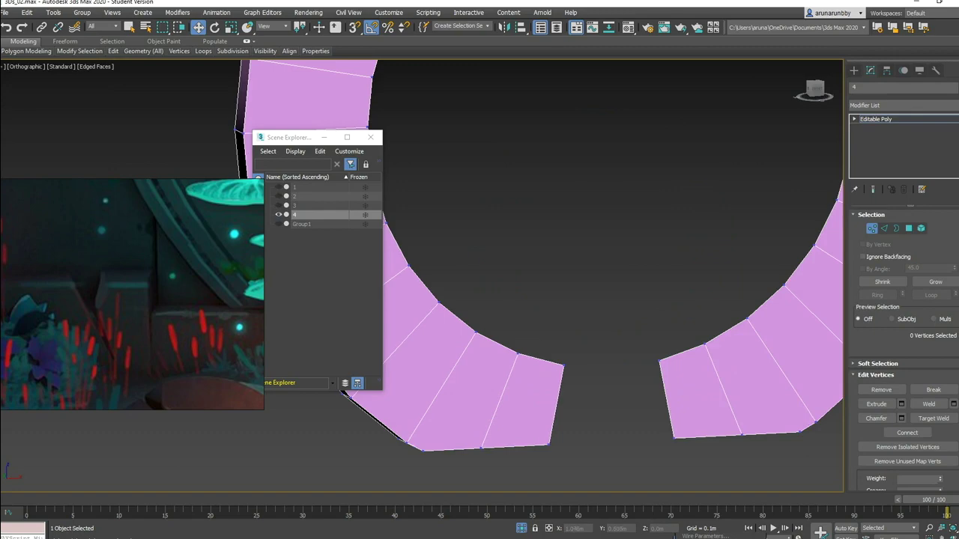
{"action": "scroll", "coordinate": [592, 225], "scroll_direction": "down", "scroll_amount": 5}
{"action": "middle_click_drag", "start_coordinate": [599, 262], "coordinate": [584, 262], "text": "alt"}
Exit isolation, pick object 2, and view the whole portal front-on with nothing selected.
{"action": "key", "text": "alt+q"}
{"action": "scroll", "coordinate": [599, 299], "scroll_direction": "down", "scroll_amount": 5}
{"action": "left_click", "coordinate": [295, 196]}
{"action": "middle_click_drag", "start_coordinate": [614, 300], "coordinate": [644, 299], "text": "alt"}
{"action": "scroll", "coordinate": [615, 299], "scroll_direction": "up", "scroll_amount": 5}
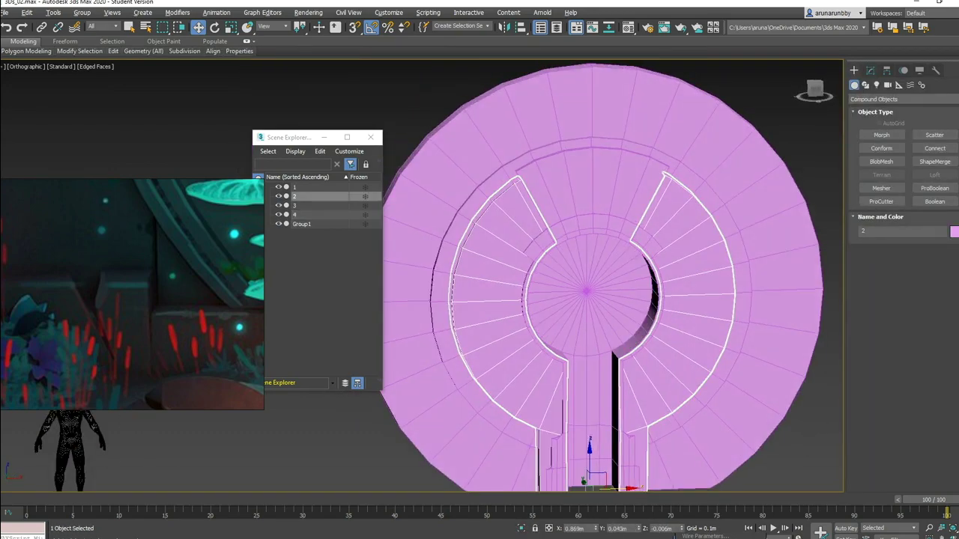
{"action": "scroll", "coordinate": [644, 307], "scroll_direction": "down", "scroll_amount": 6}
{"action": "key", "text": "ctrl+d"}
Replace the pink object colour with a plain grey default material from the Material Editor.
{"action": "left_click", "coordinate": [954, 231]}
{"action": "left_click", "coordinate": [552, 342]}
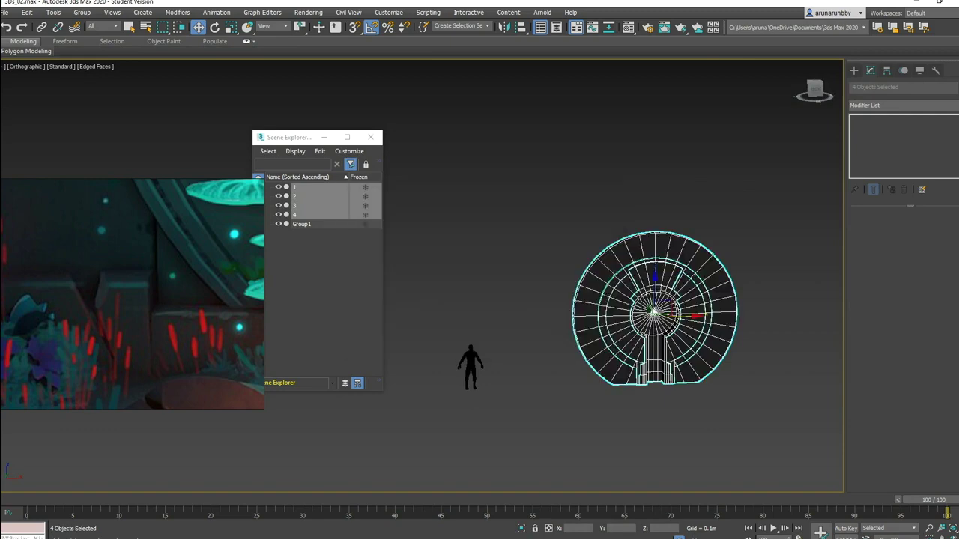
{"action": "key", "text": "m"}
{"action": "key", "text": "Return"}
{"action": "scroll", "coordinate": [655, 307], "scroll_direction": "up", "scroll_amount": 5}
{"action": "scroll", "coordinate": [655, 307], "scroll_direction": "down", "scroll_amount": 5}
Inspect the grey portal and its outer ring from frontal and angled views.
{"action": "middle_click_drag", "start_coordinate": [656, 307], "coordinate": [689, 300], "text": "alt"}
{"action": "key", "text": "ctrl+d"}
{"action": "middle_click_drag", "start_coordinate": [614, 300], "coordinate": [645, 300], "text": "alt"}
{"action": "scroll", "coordinate": [614, 300], "scroll_direction": "up", "scroll_amount": 5}
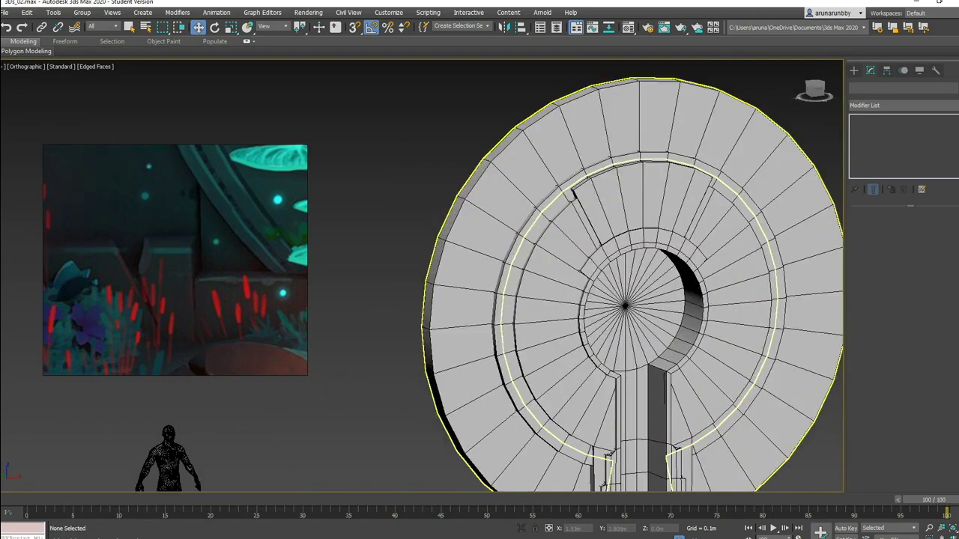
{"action": "scroll", "coordinate": [614, 300], "scroll_direction": "down", "scroll_amount": 4}
{"action": "left_click", "coordinate": [592, 247]}
{"action": "middle_click_drag", "start_coordinate": [599, 300], "coordinate": [622, 299], "text": "alt"}
{"action": "key", "text": "ctrl+d"}
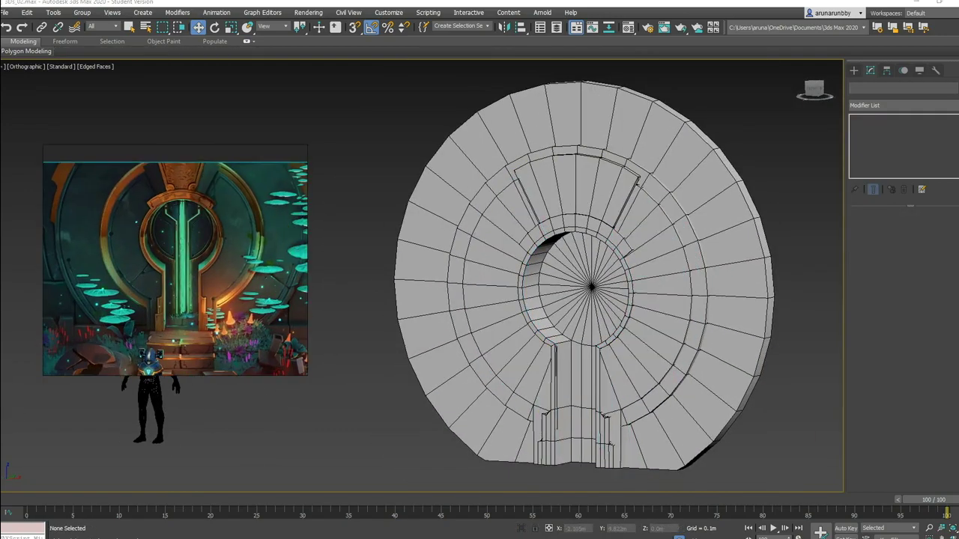